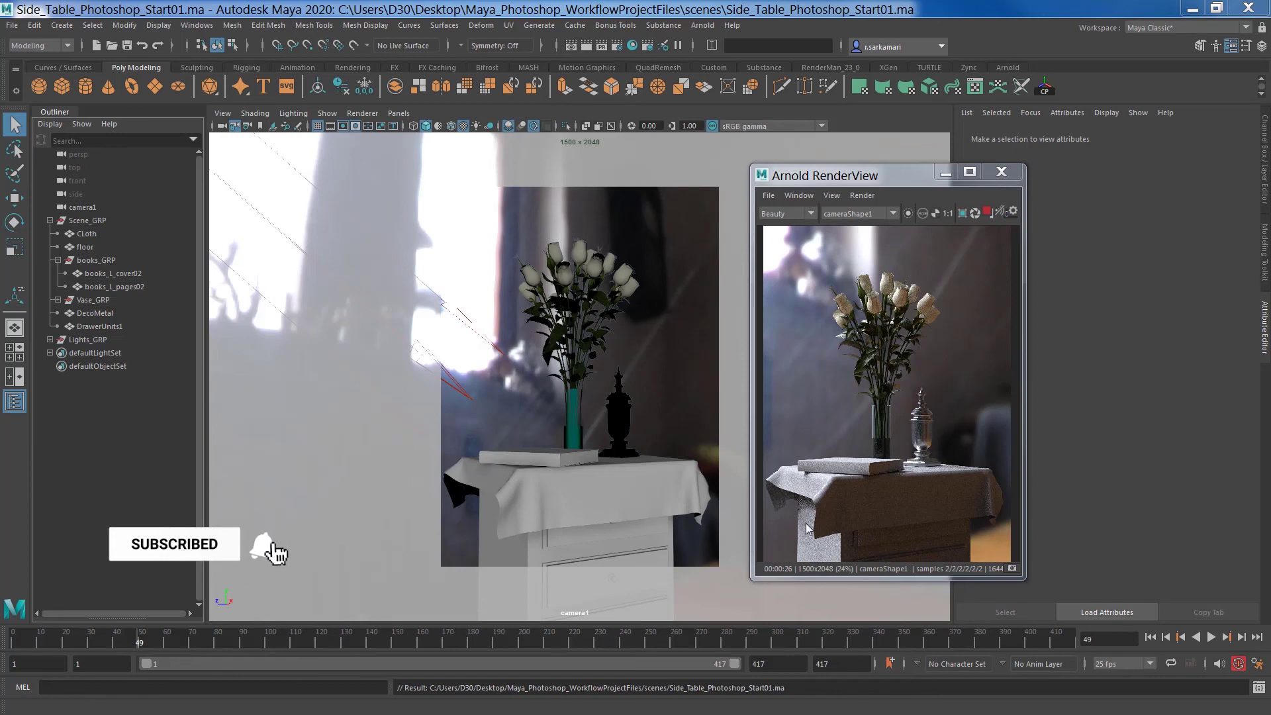
Close the Arnold RenderView to return to the camera1 view of the side-table scene
click(997, 173)
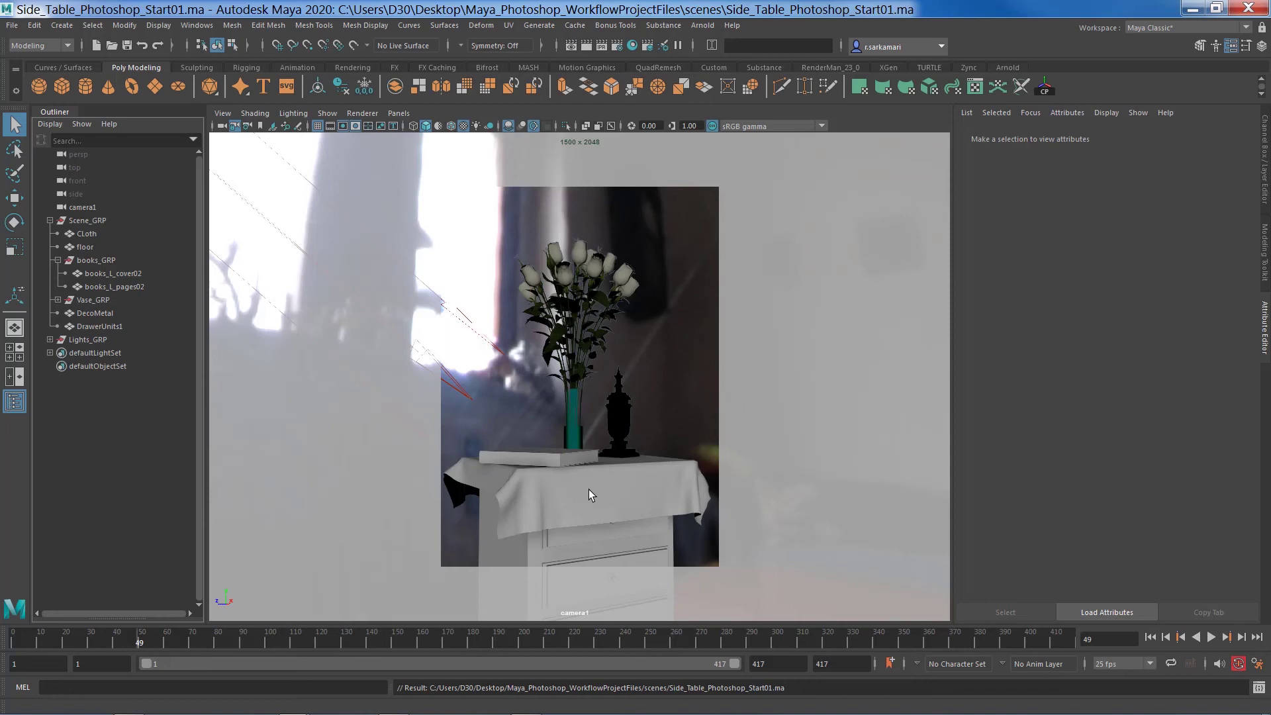
Open the CLoth object in the UV Editor, then set the editor aside and select the drawer unit
click(589, 495)
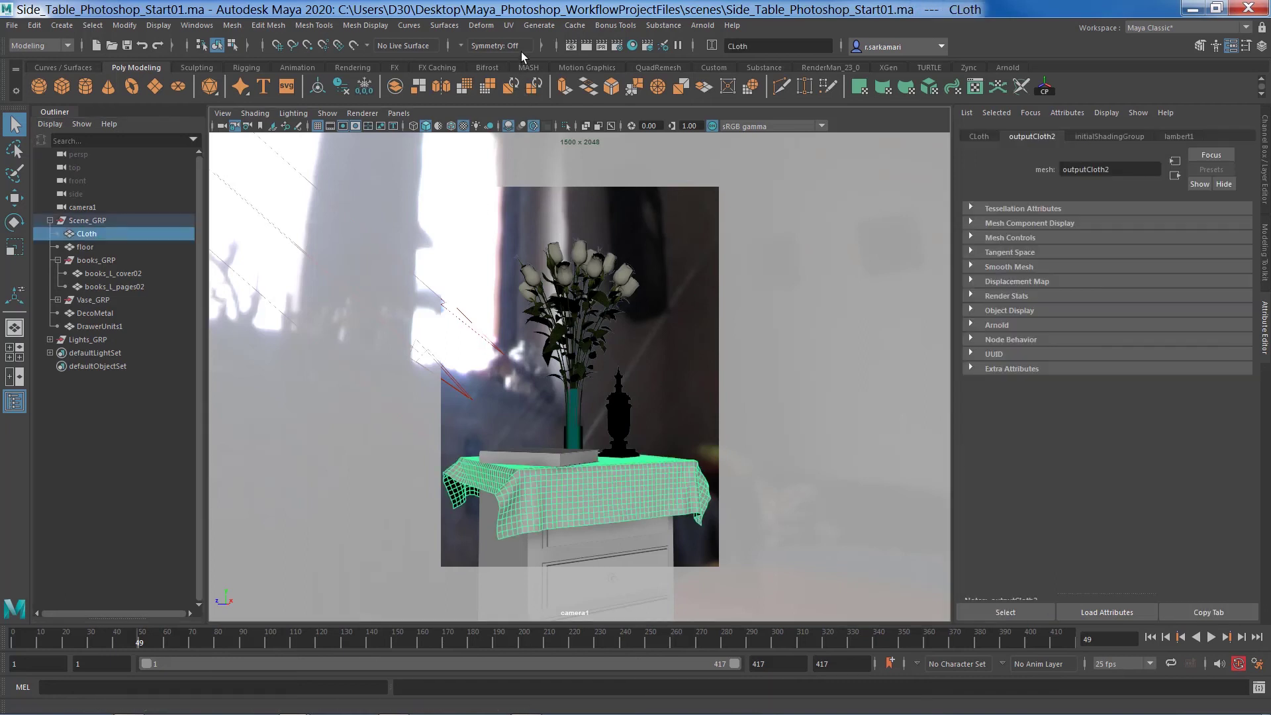
click(510, 26)
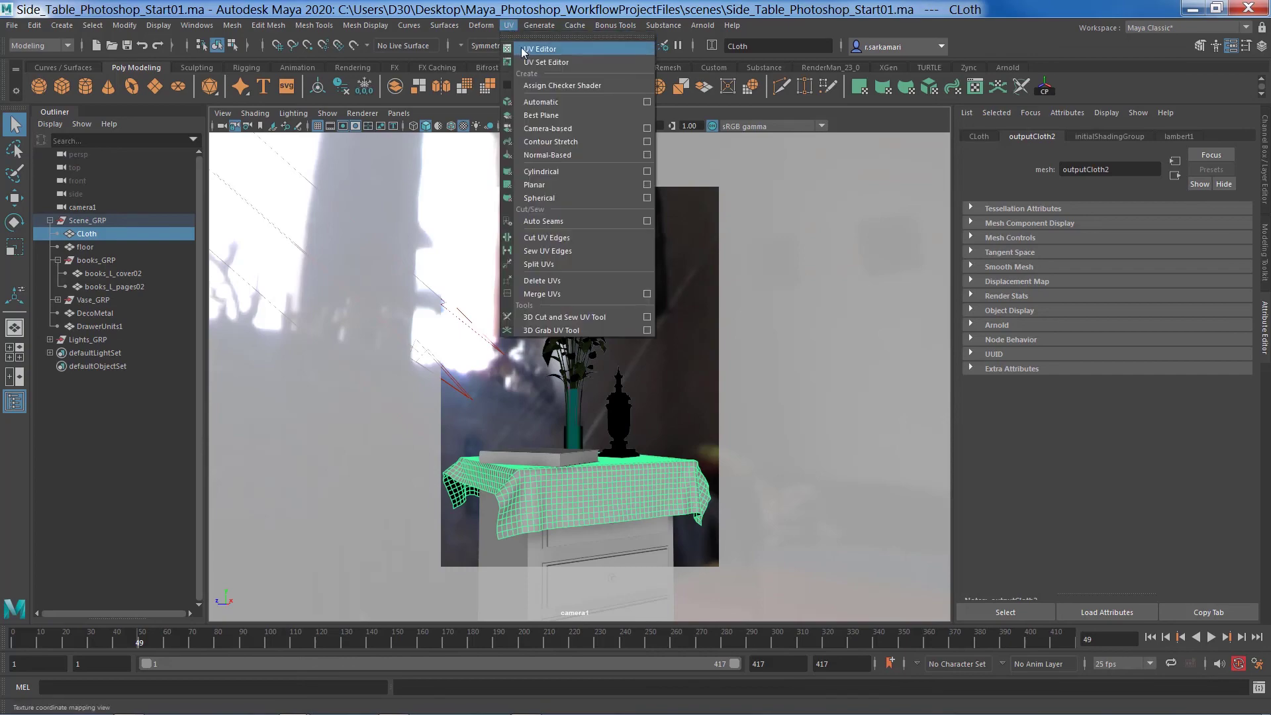
click(522, 47)
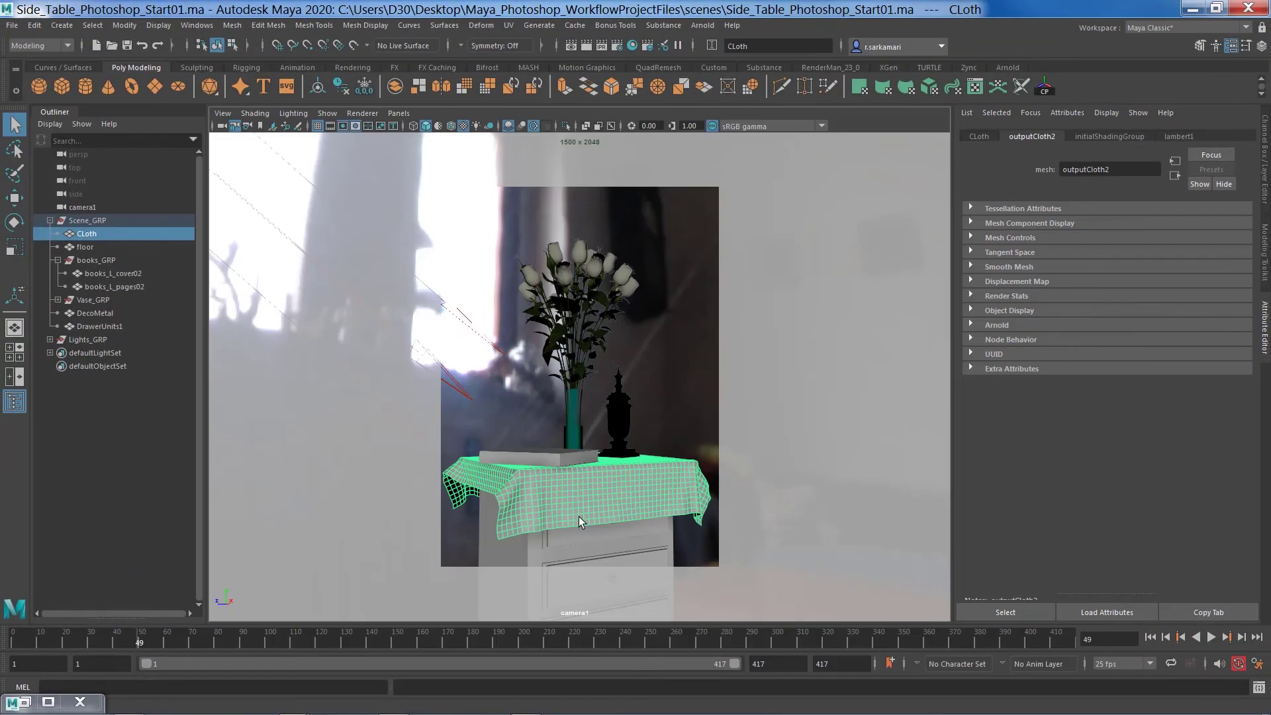
click(511, 550)
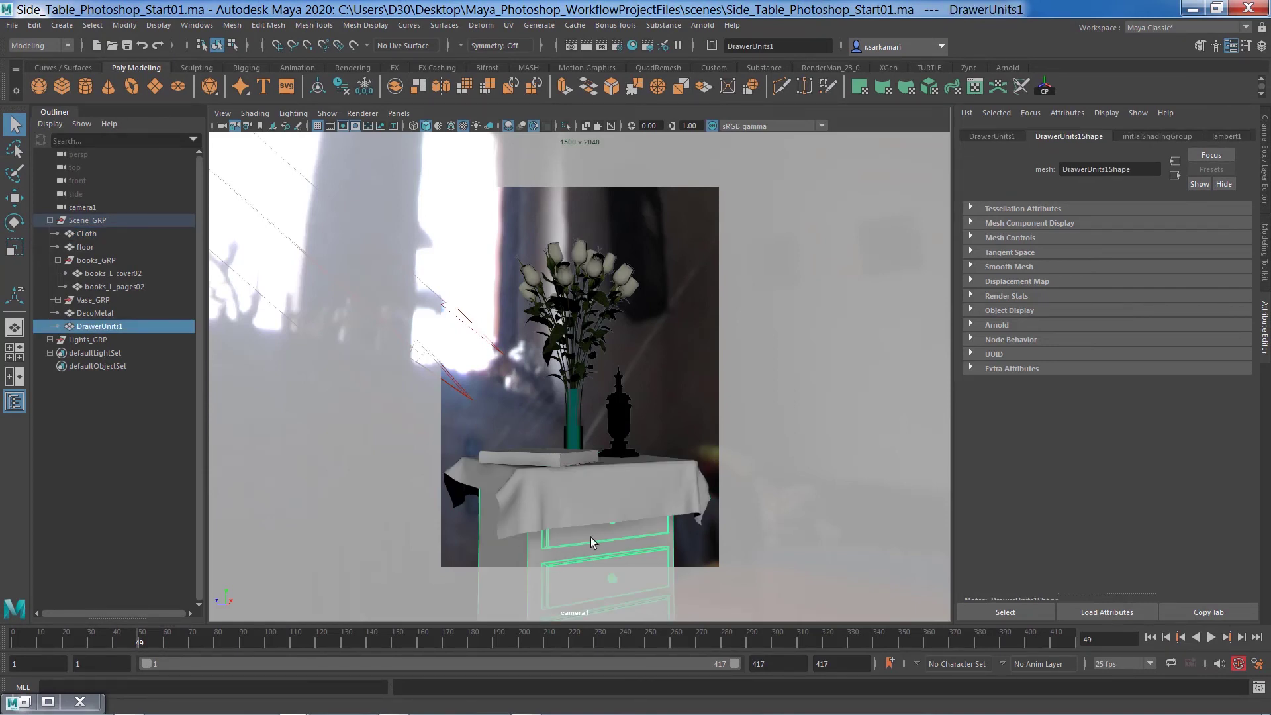
Restore the UV Editor and frame DrawerUnits1's UV shells
click(25, 702)
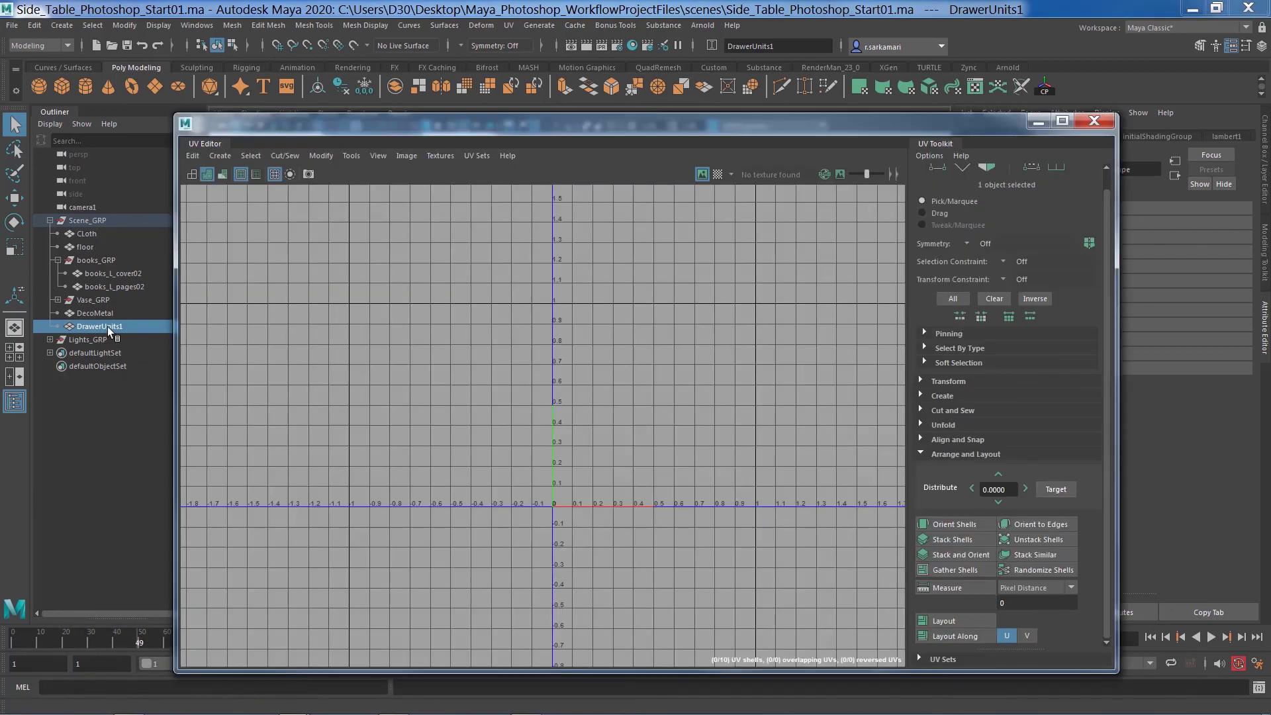
click(89, 322)
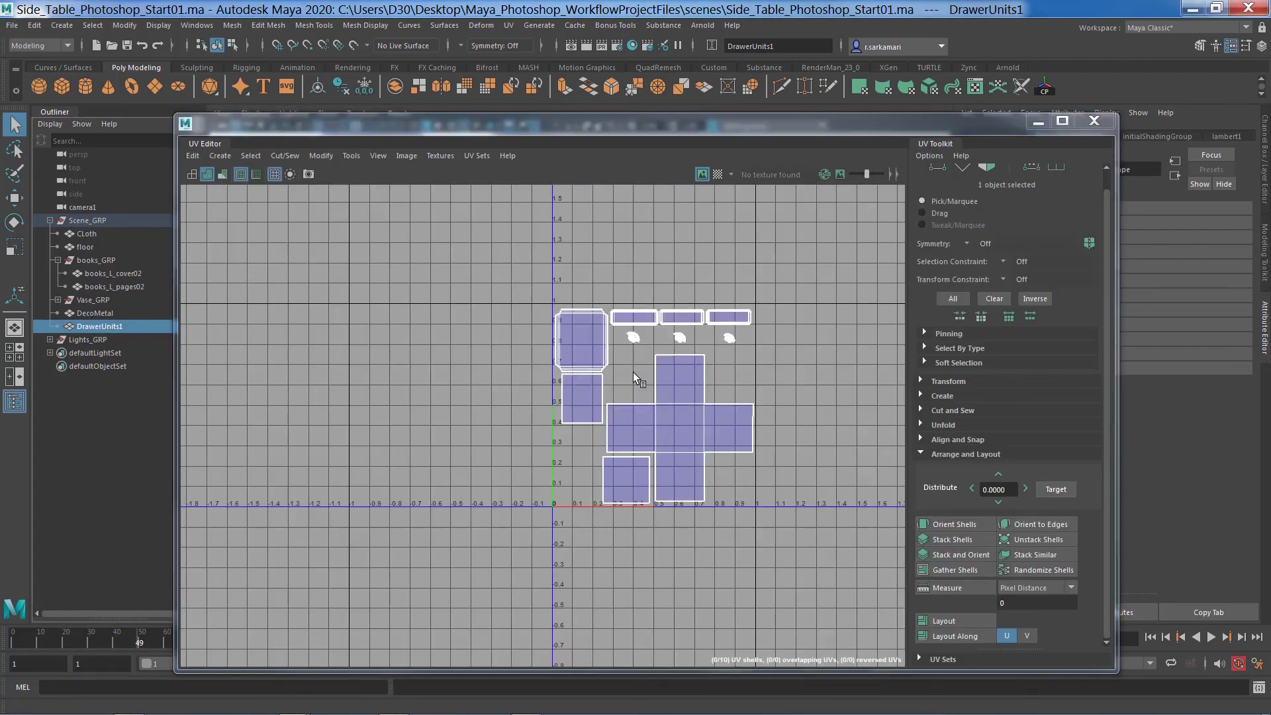
scroll(683, 397, up, 5)
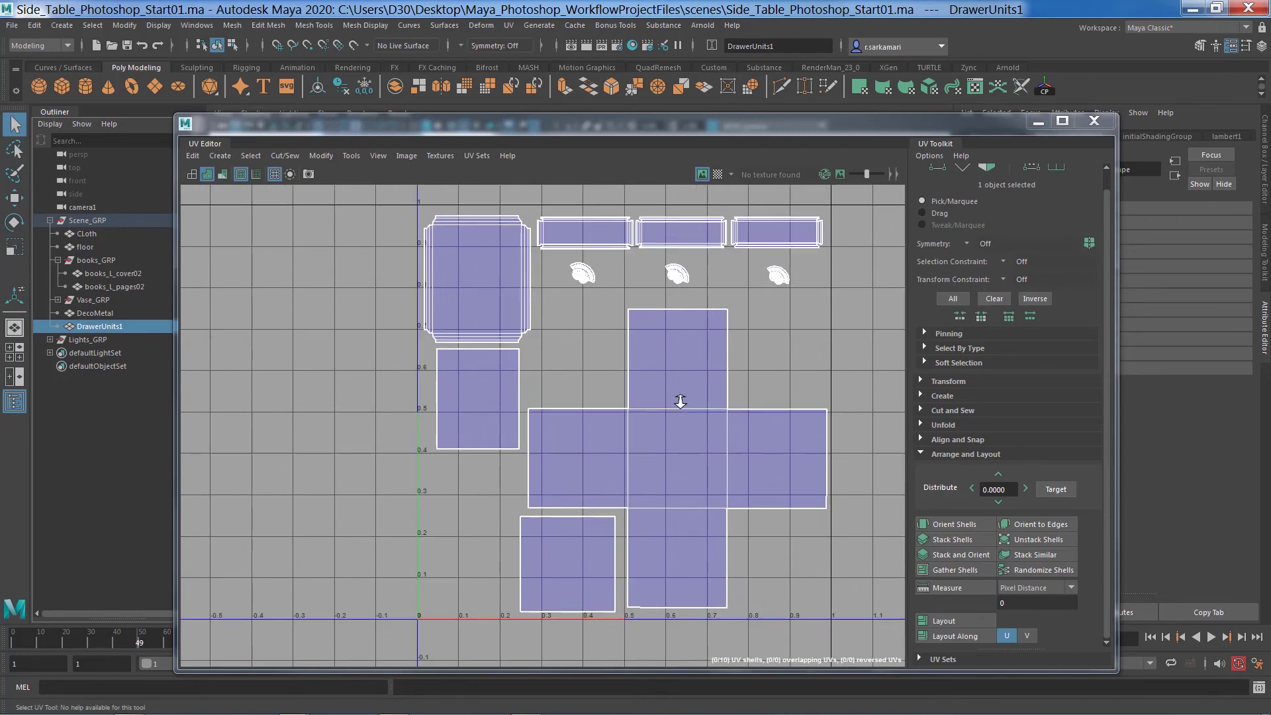
alt+middle_drag(680, 399, 591, 423)
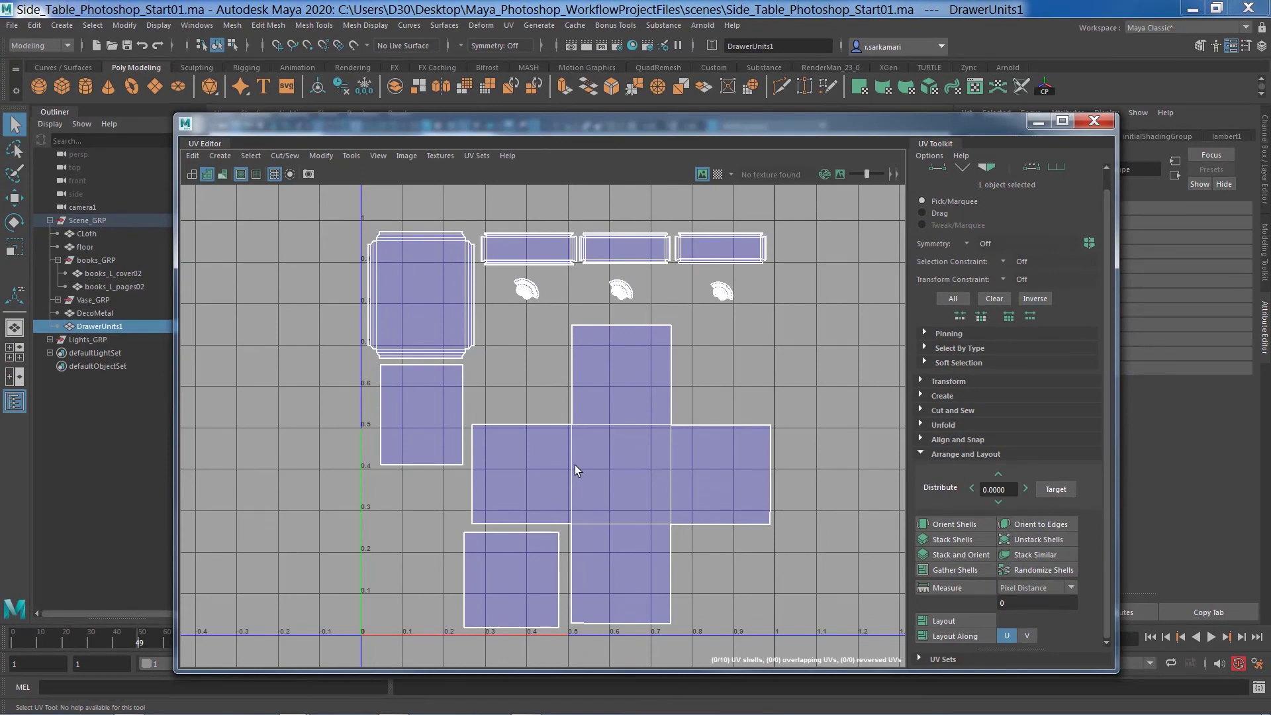
Check the book cover's UVs, then close the UV Editor
drag(688, 157, 669, 525)
click(539, 463)
drag(555, 499, 560, 153)
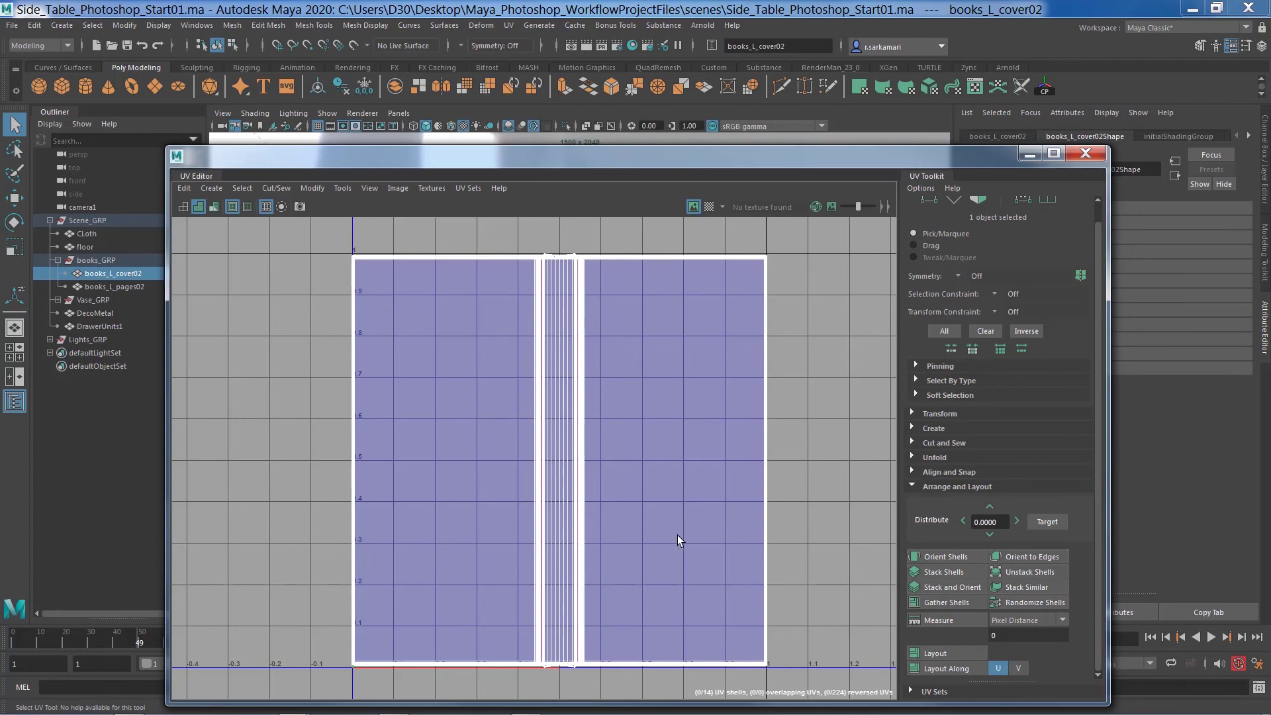
drag(736, 164, 724, 96)
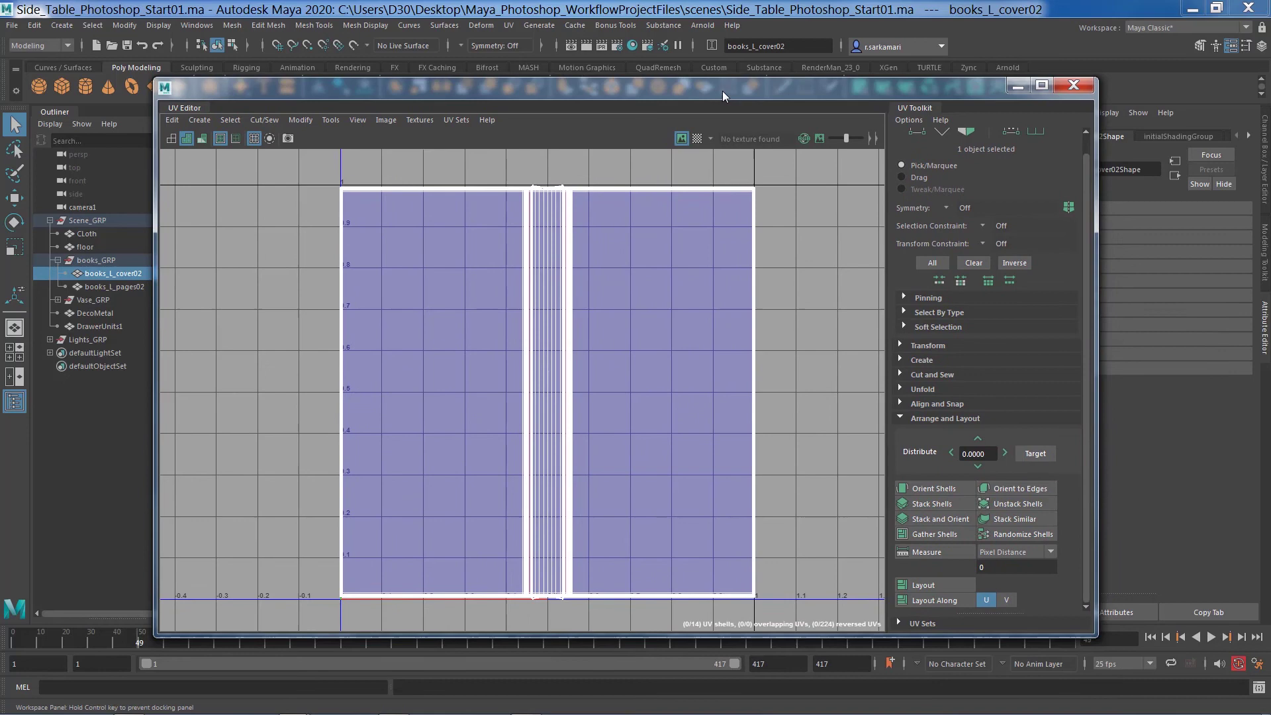
click(1075, 85)
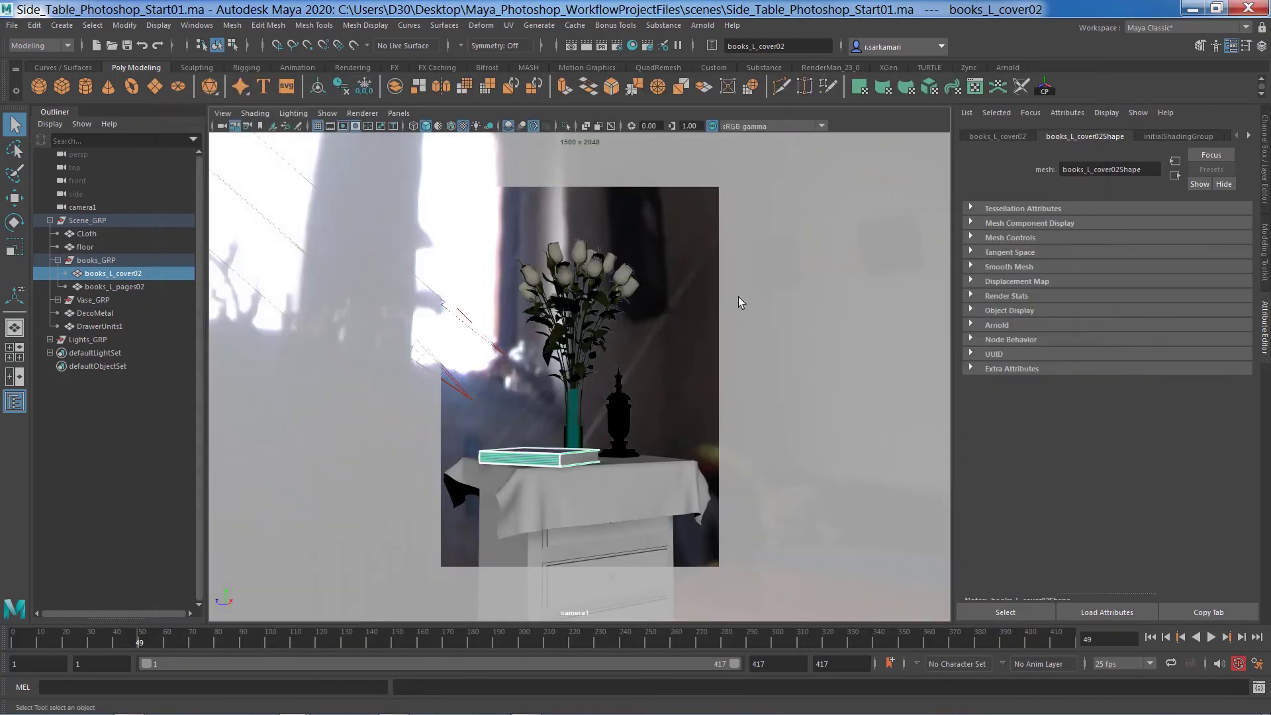
Reselect CLoth and show its square UV grid in the UV Editor
click(552, 492)
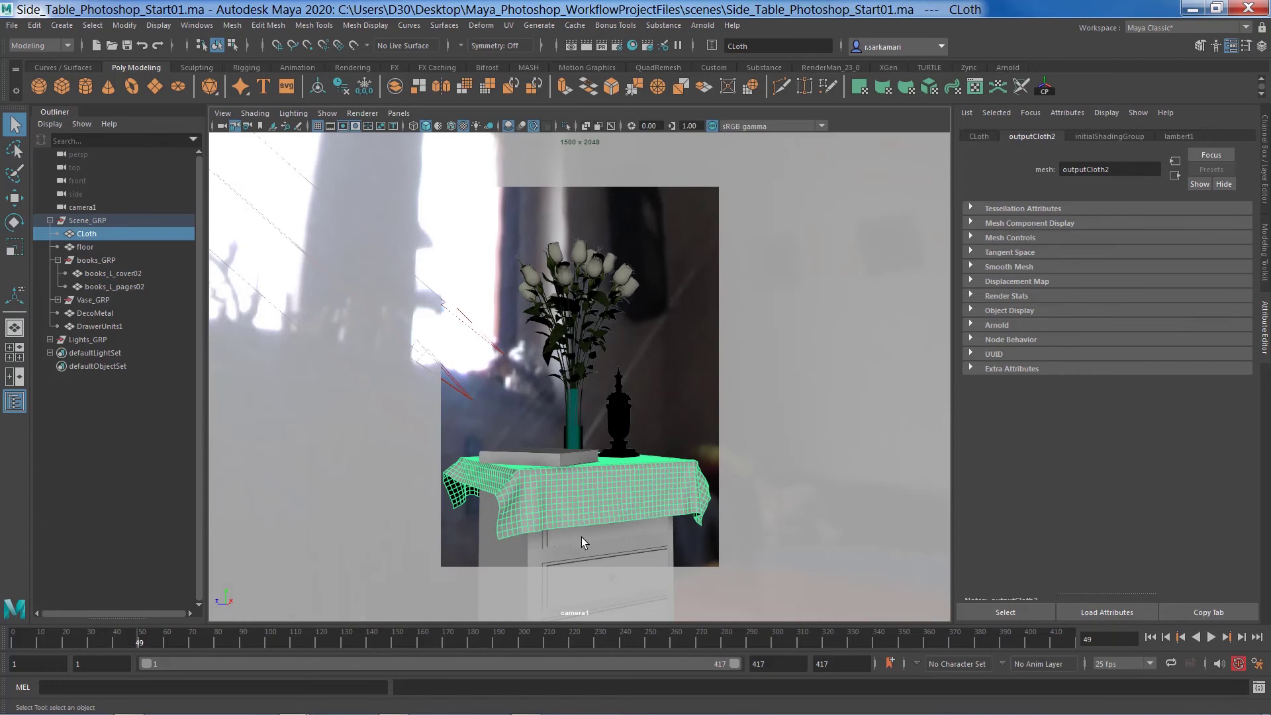
click(582, 537)
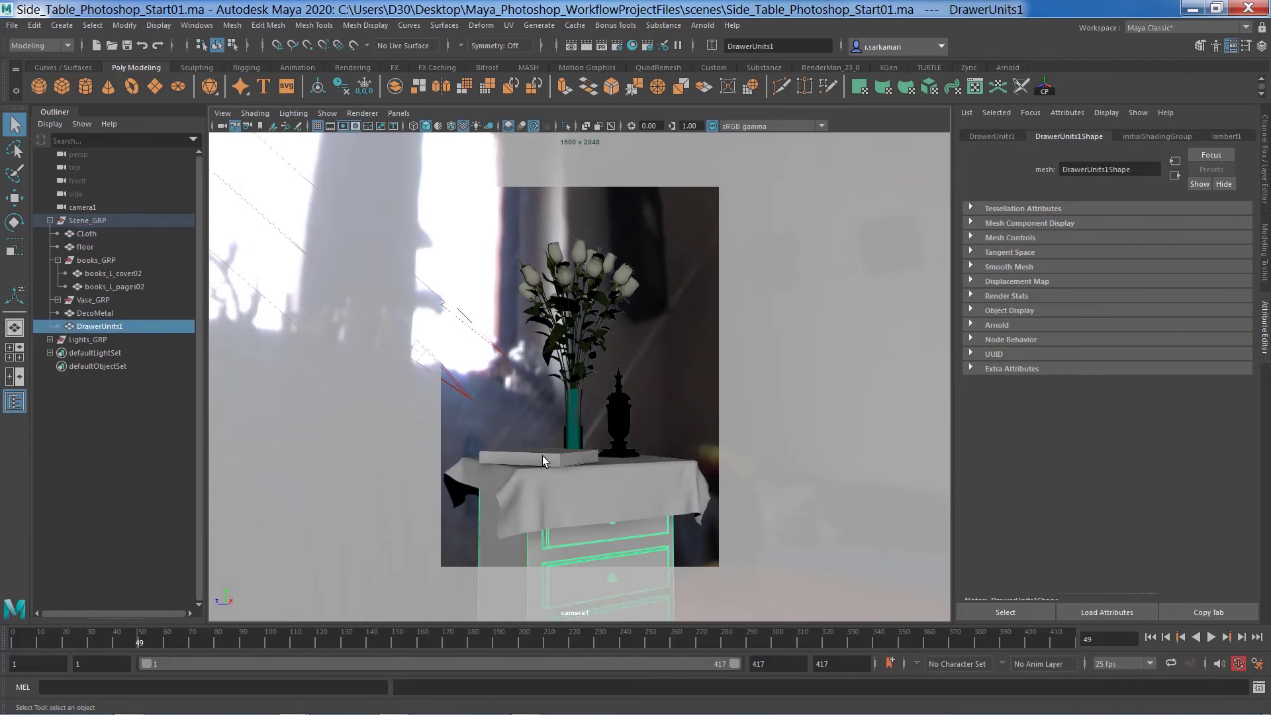
click(542, 455)
click(537, 487)
click(567, 539)
click(515, 487)
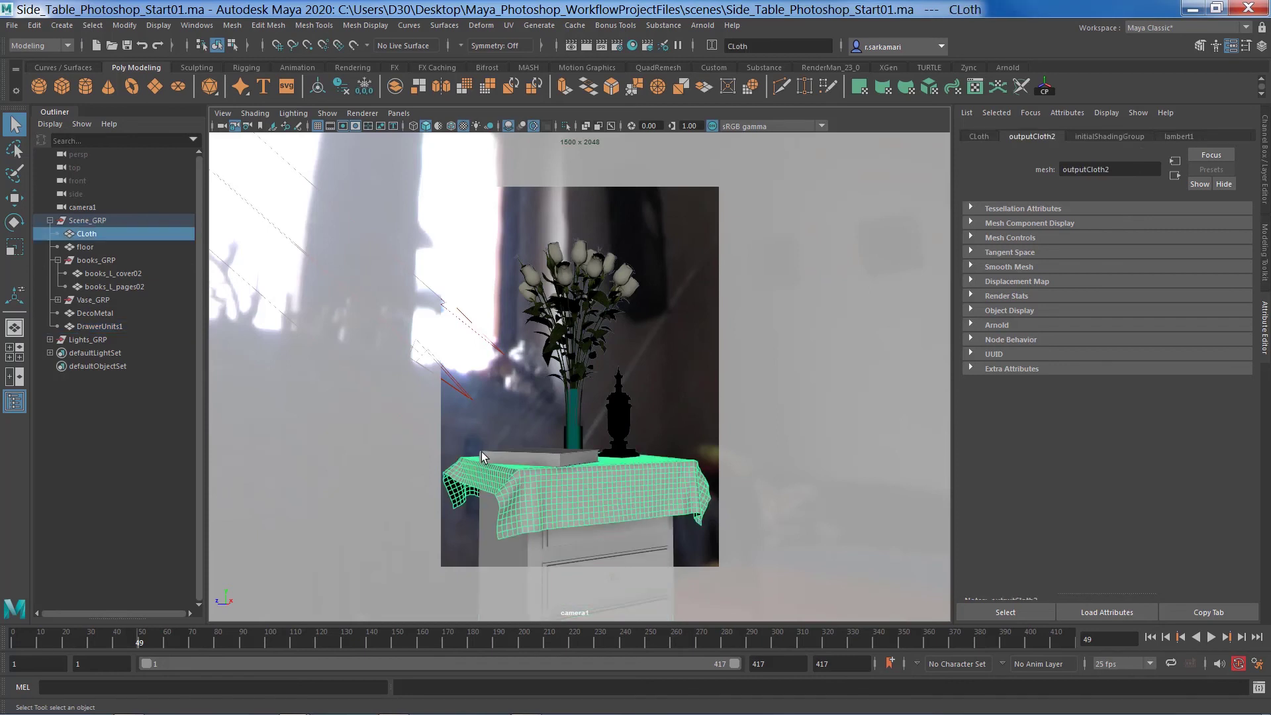
click(508, 26)
click(517, 45)
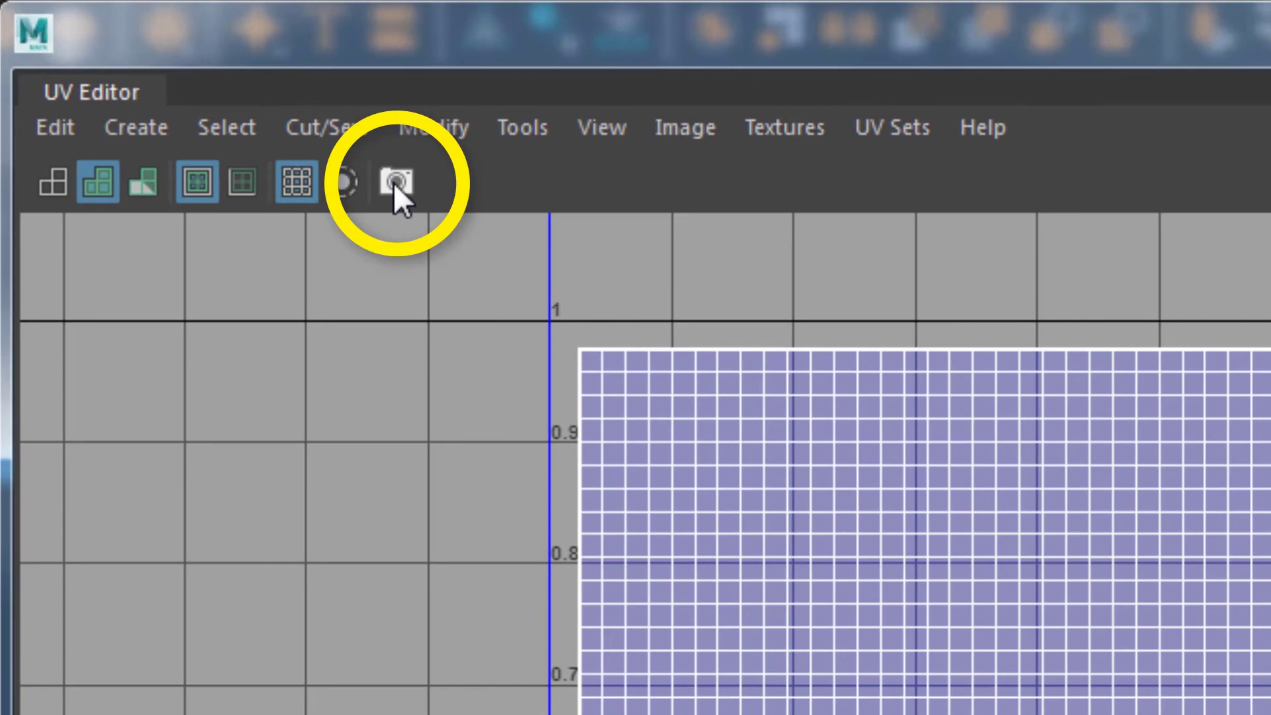
Export the tablecloth's 2048×2048 PNG UV snapshot as Cloth.png
click(394, 181)
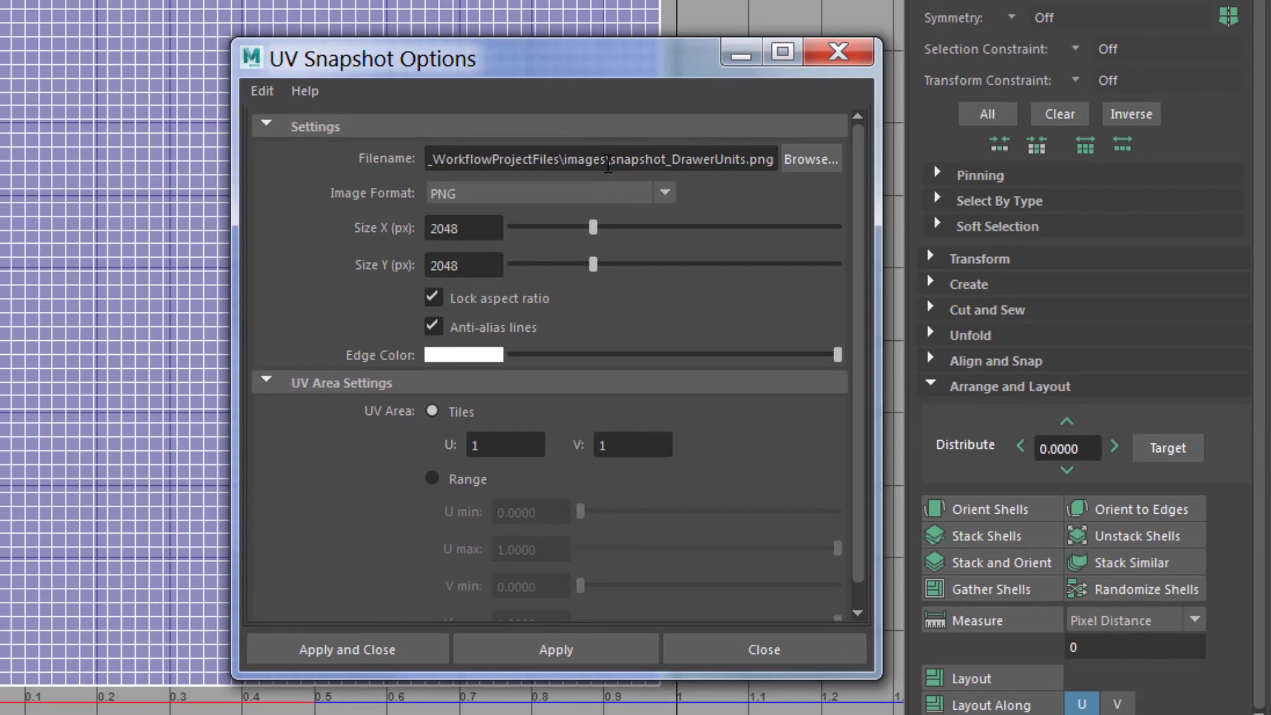
drag(608, 162, 742, 159)
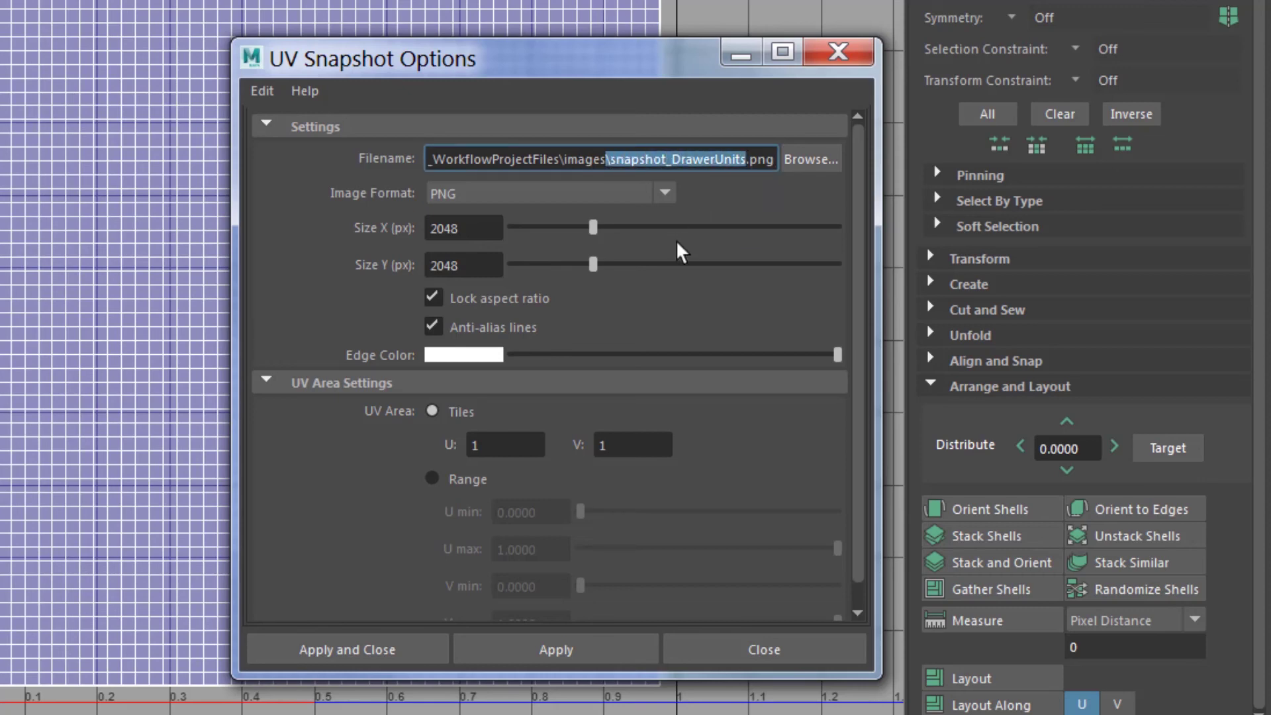
drag(609, 160, 748, 160)
text(Cloth)
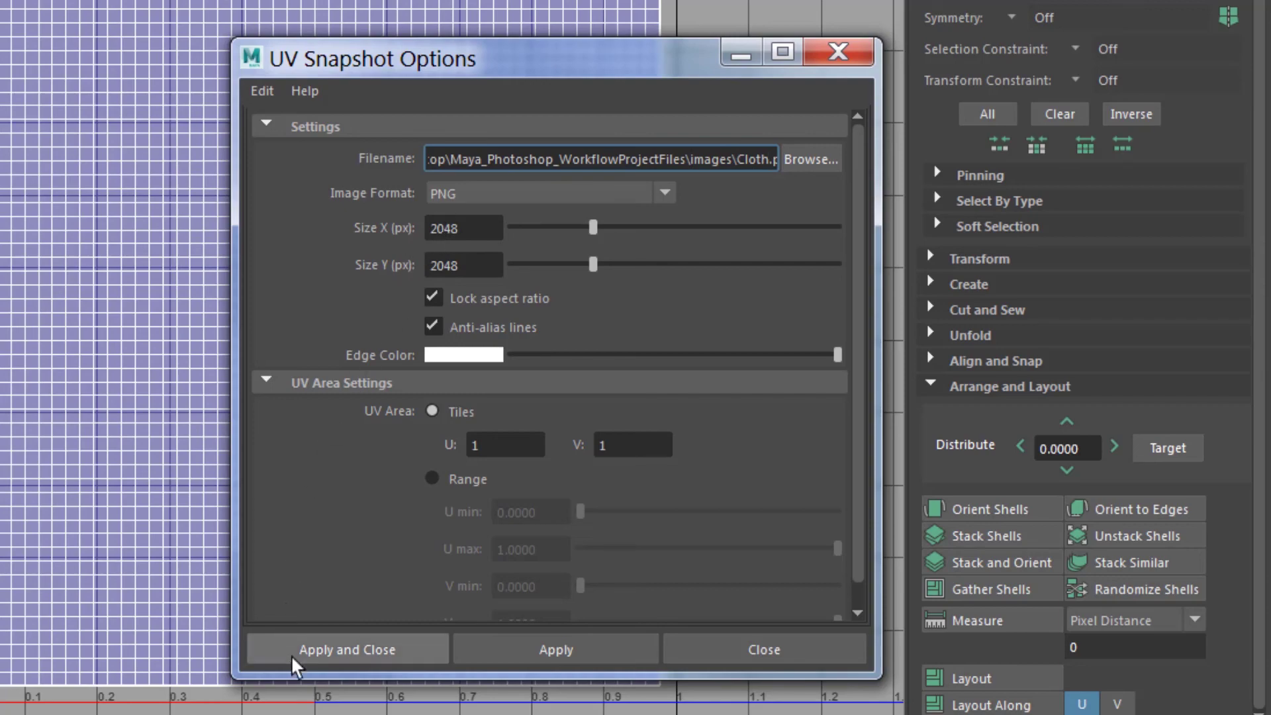
click(284, 636)
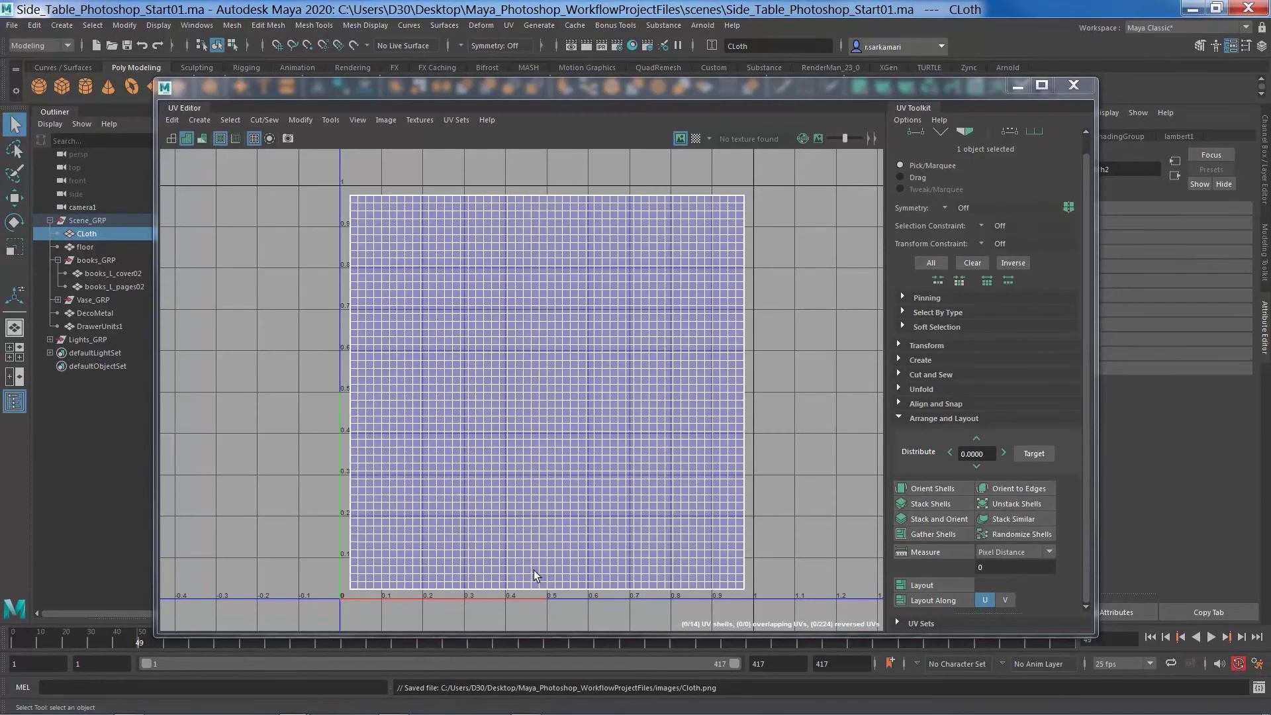
Load books_L_cover02 in the UV Editor and save its UV snapshot as book.png
click(1017, 86)
click(537, 456)
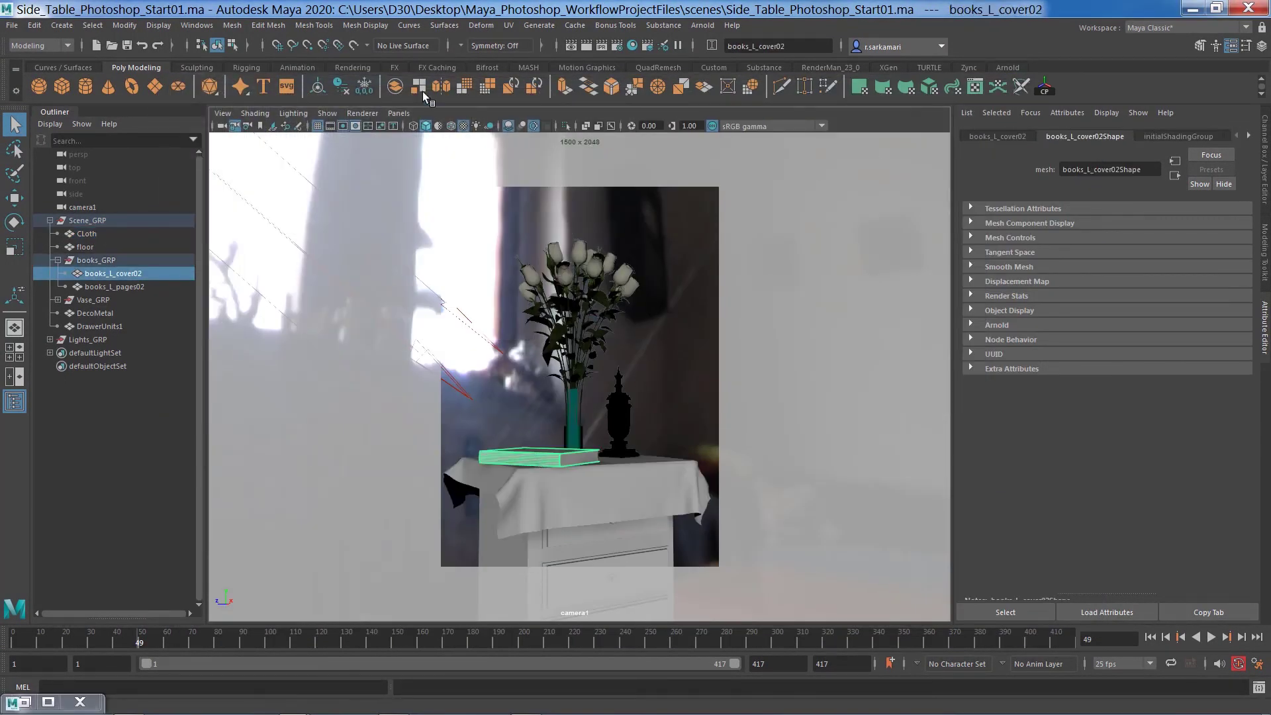
click(507, 25)
click(529, 41)
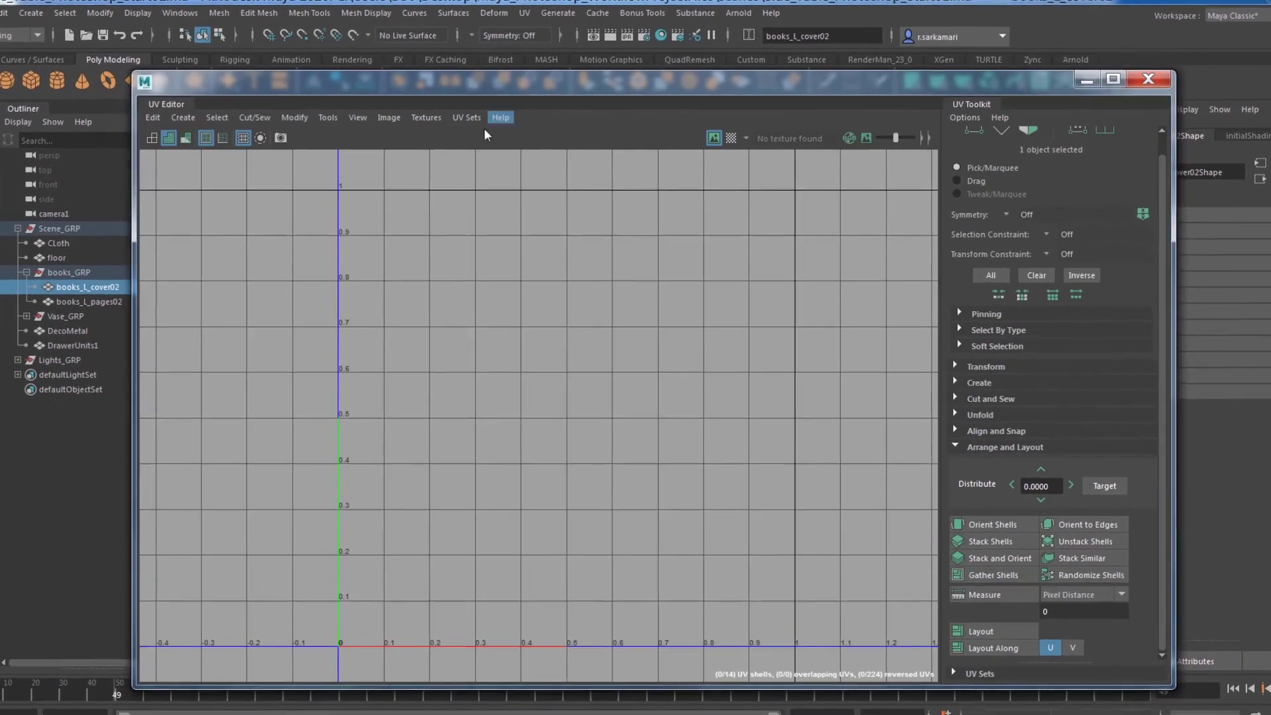
click(60, 287)
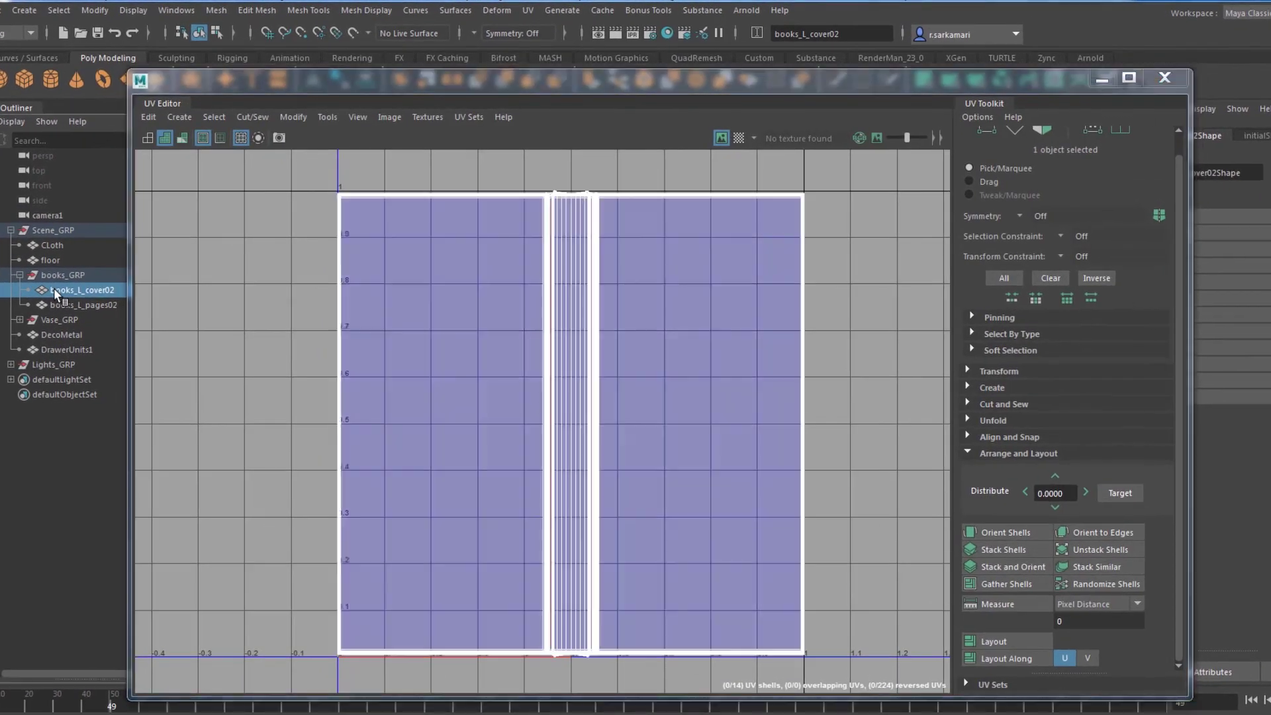
click(279, 138)
click(851, 306)
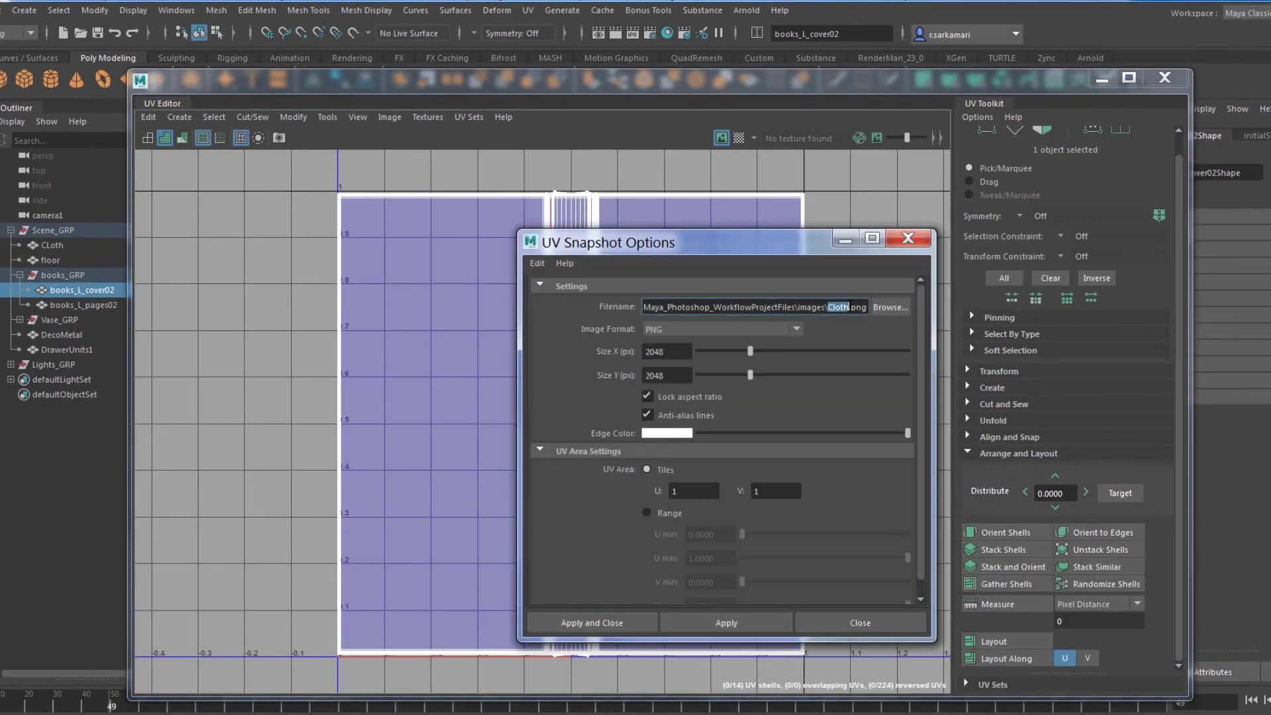
click(575, 625)
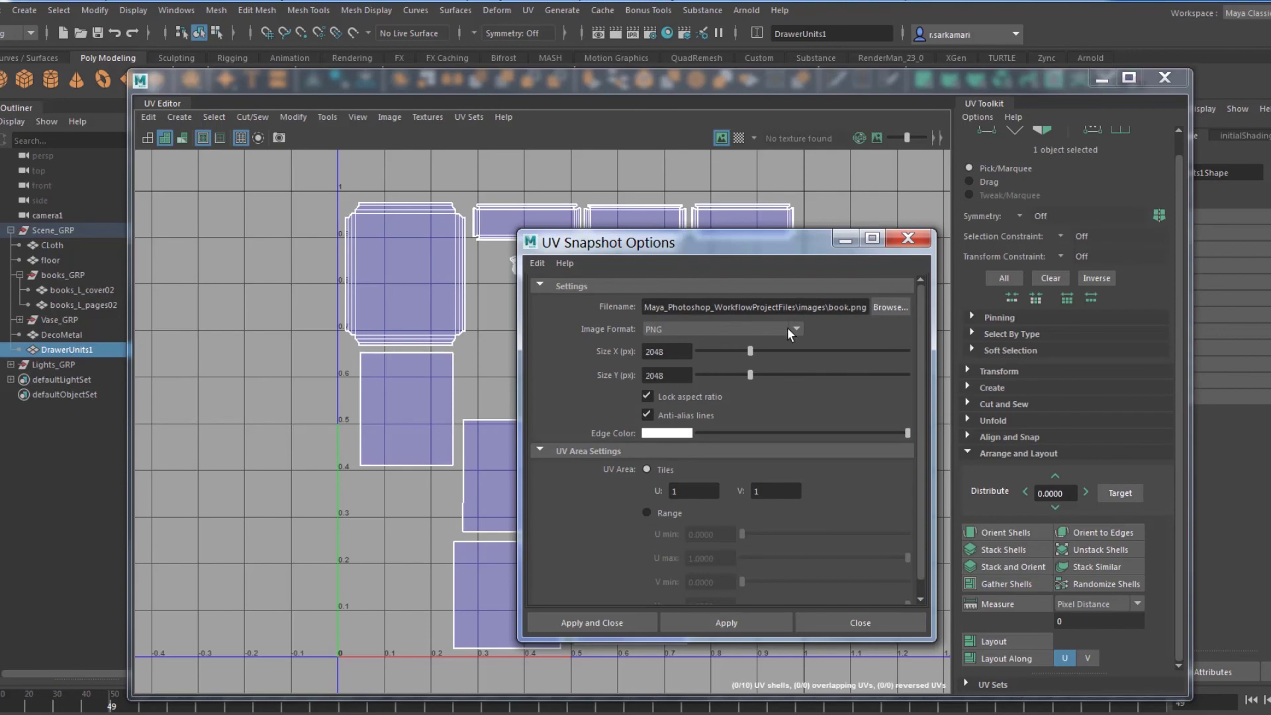
Save the drawer unit's UV snapshot as unit.png and close the UV Editor
double_click(838, 307)
text(unit)
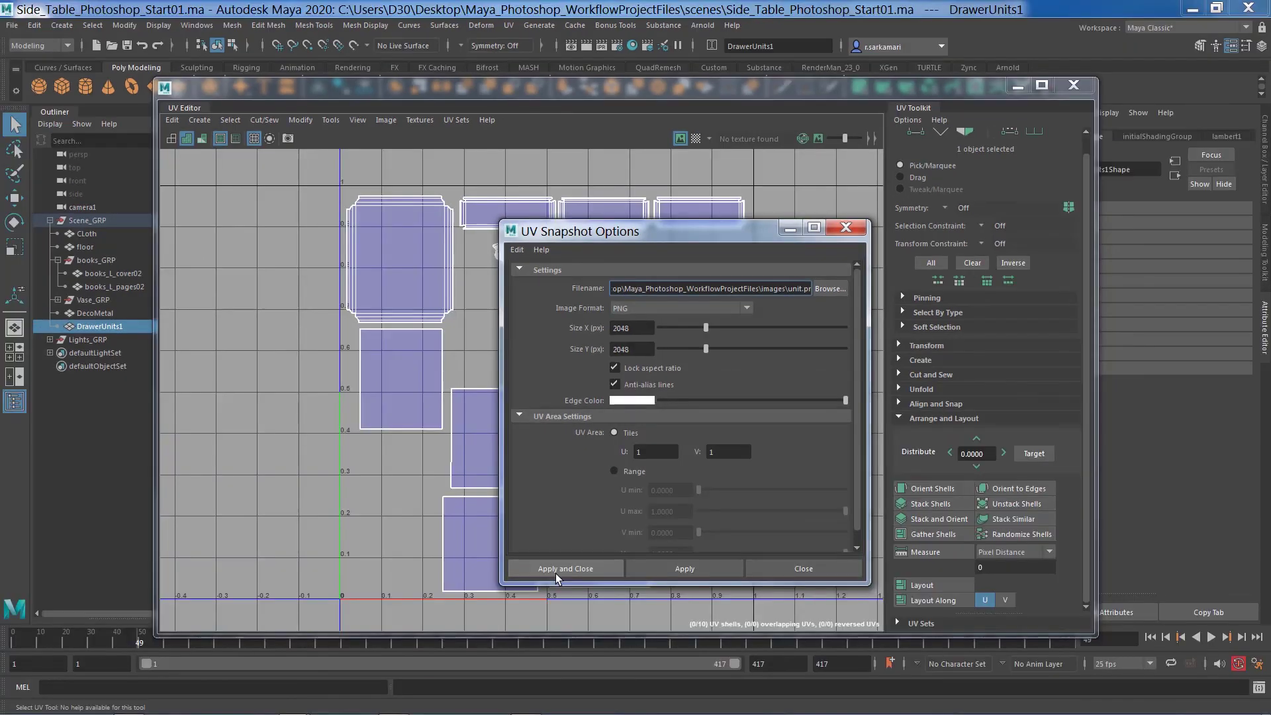
click(592, 622)
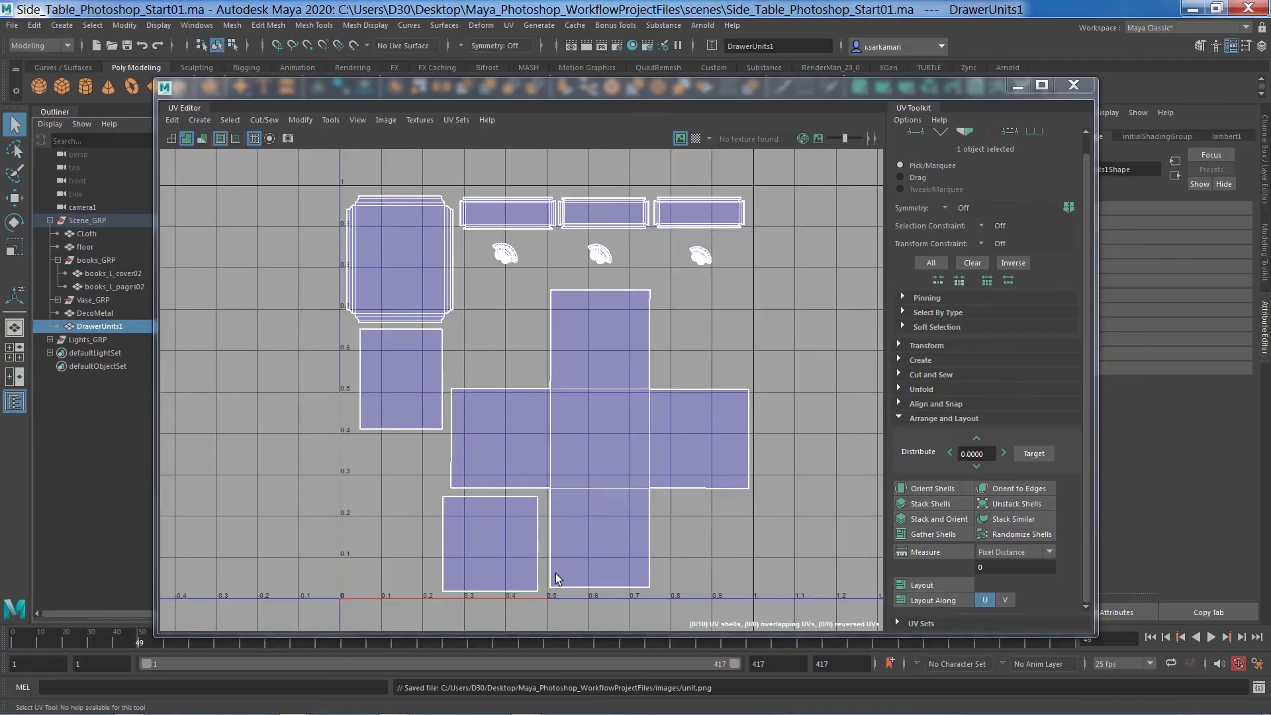
click(1071, 88)
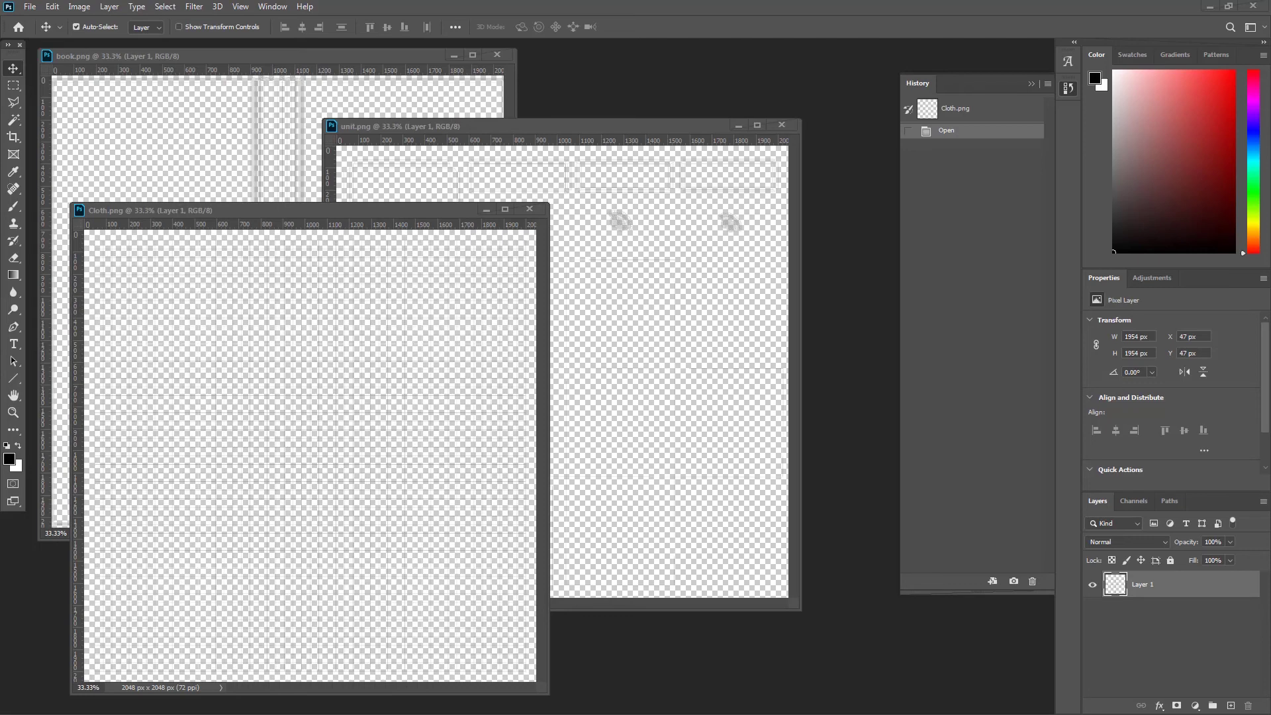
Move the Cloth.png document window aside in Photoshop
drag(418, 212, 466, 227)
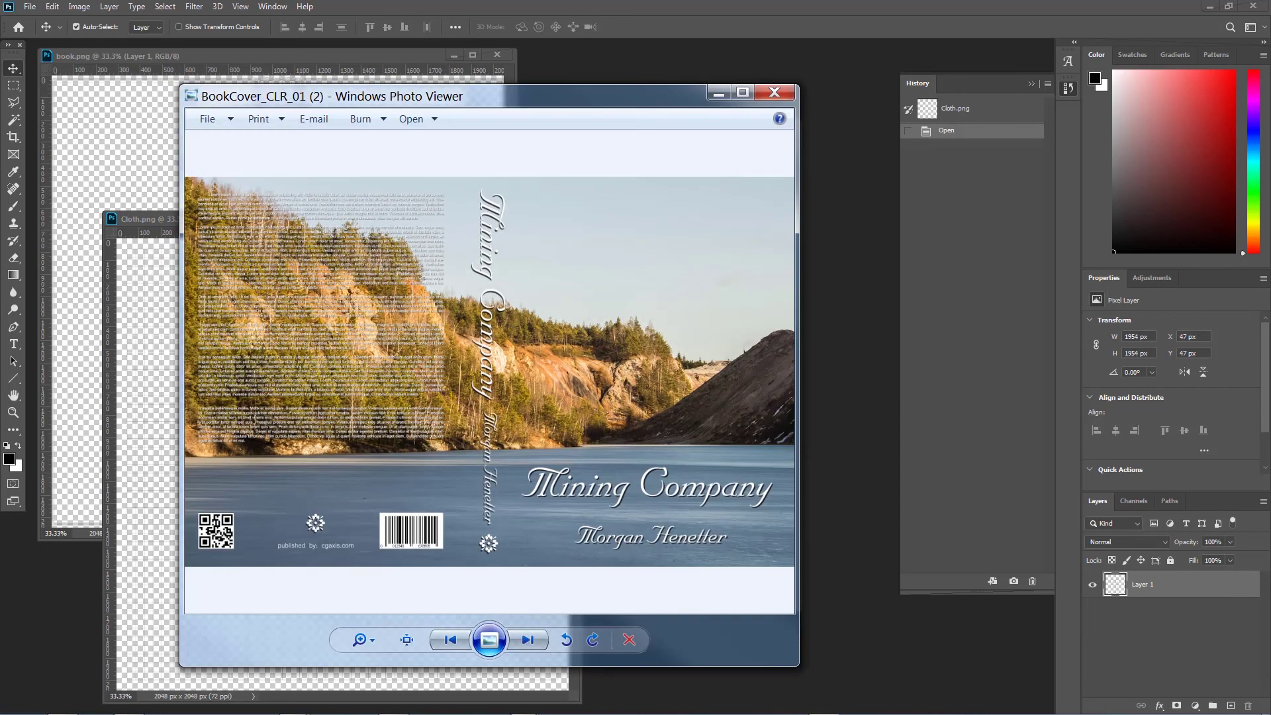
Close the book cover, carpet and plywood texture previews in Windows Photo Viewer
click(785, 88)
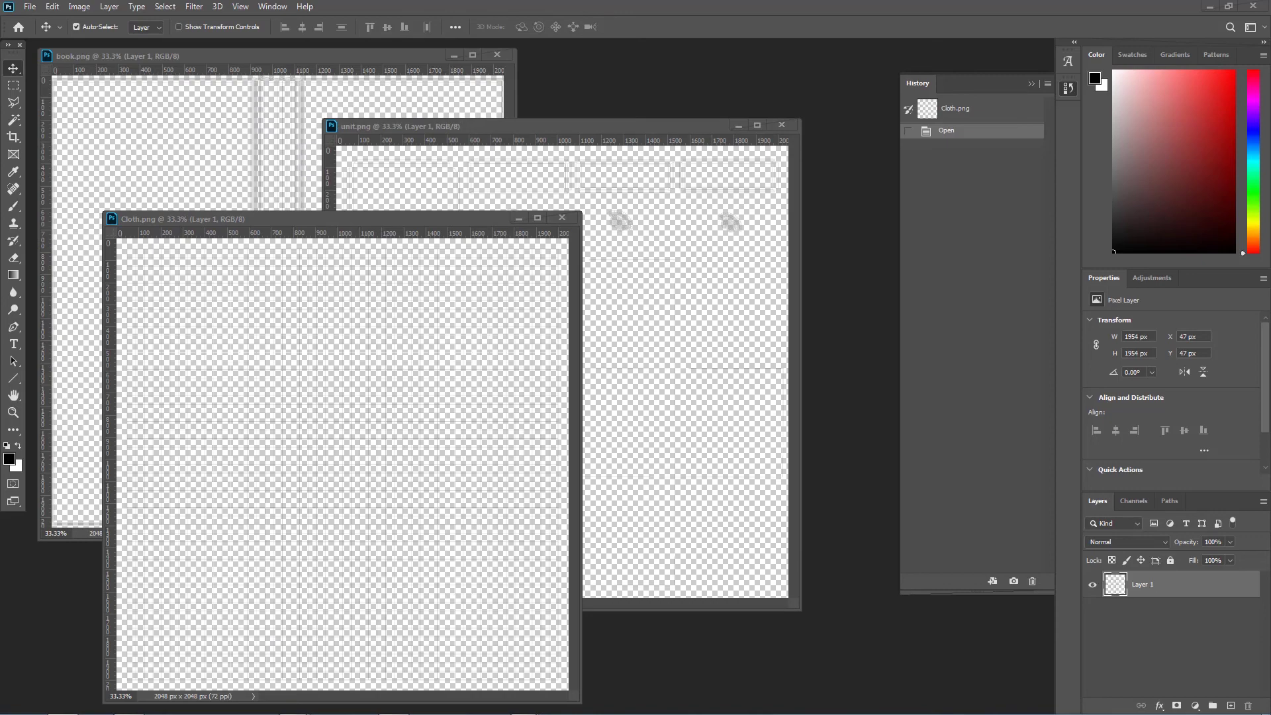
key(alt+Tab)
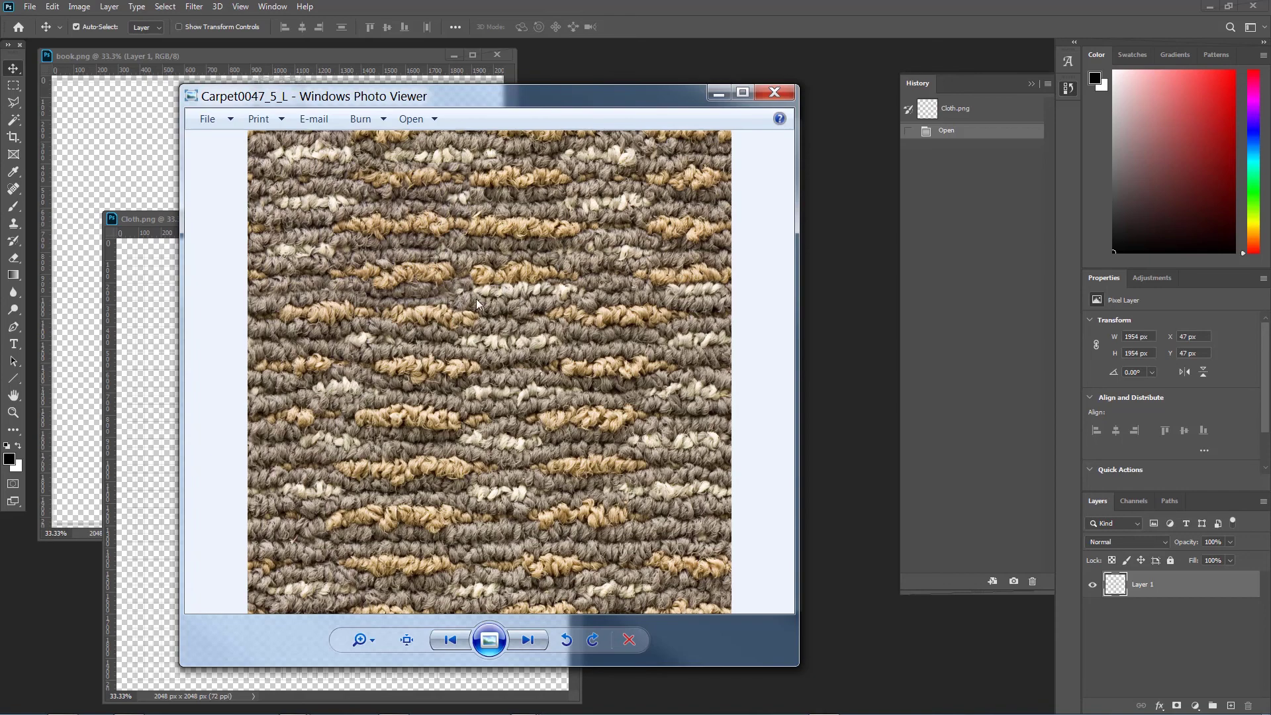
click(773, 93)
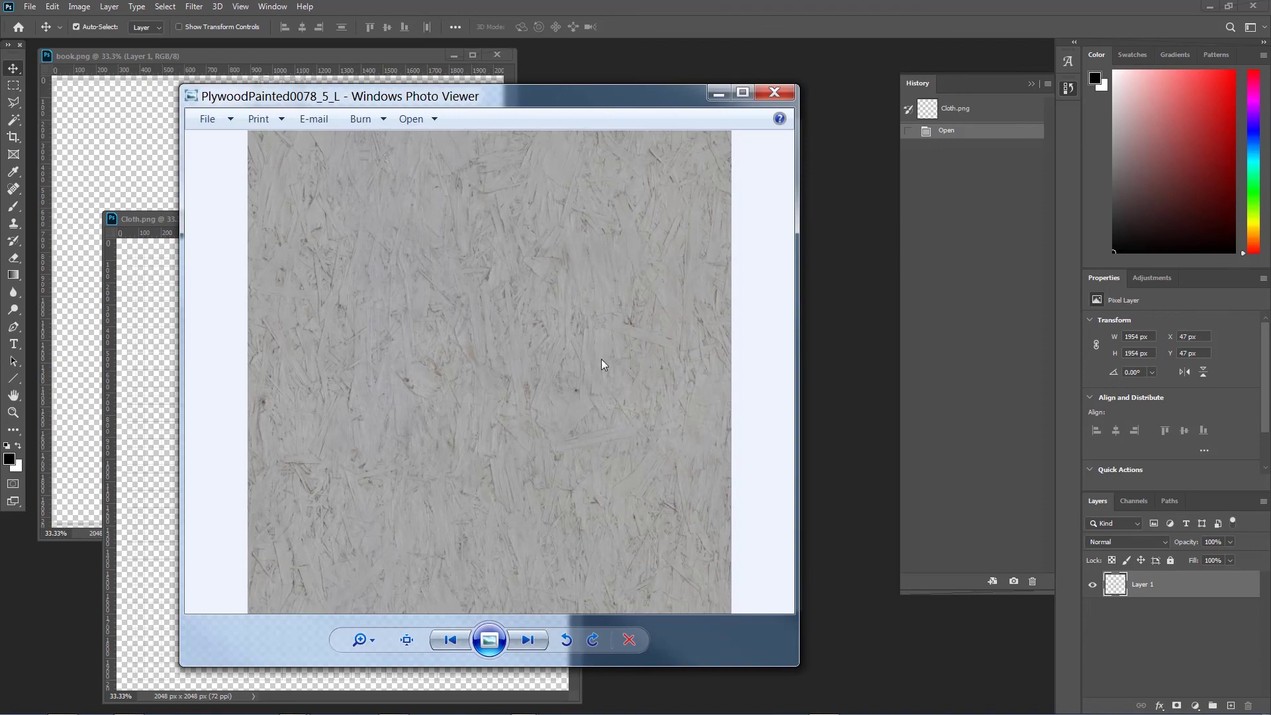
click(773, 94)
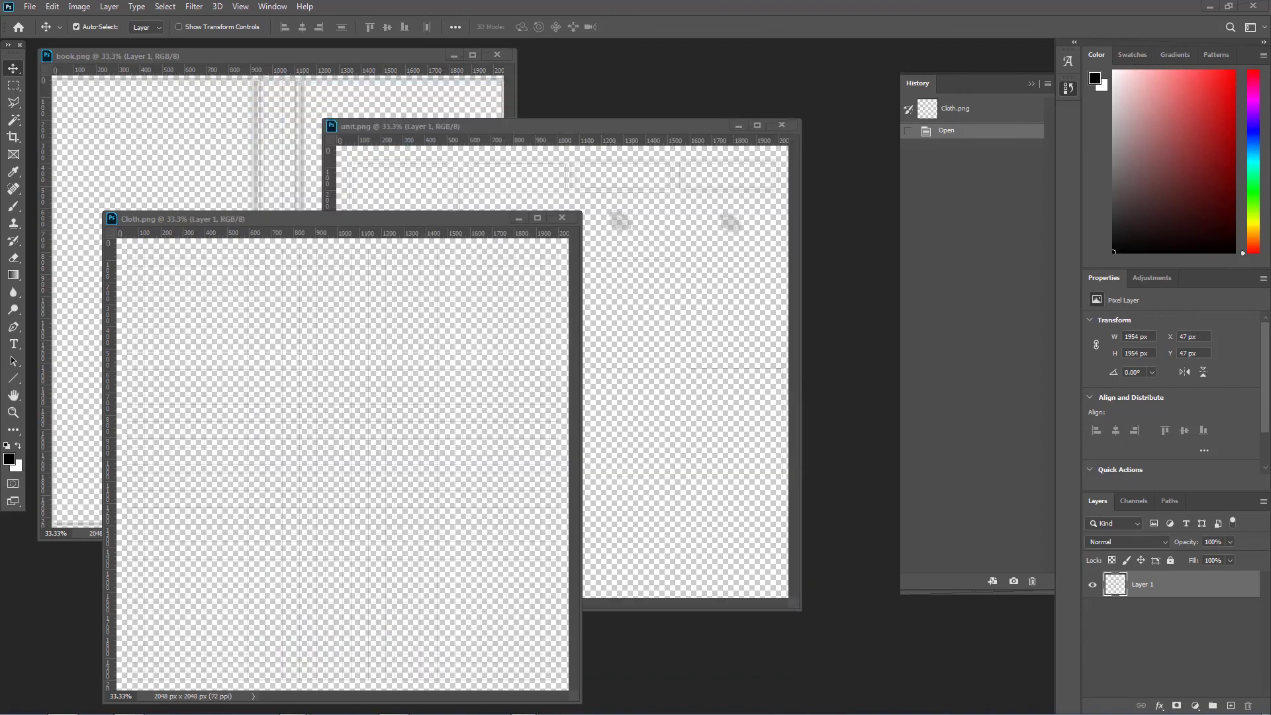
Add a white-filled layer named bg beneath Layer 1 in Cloth.png
drag(298, 219, 337, 199)
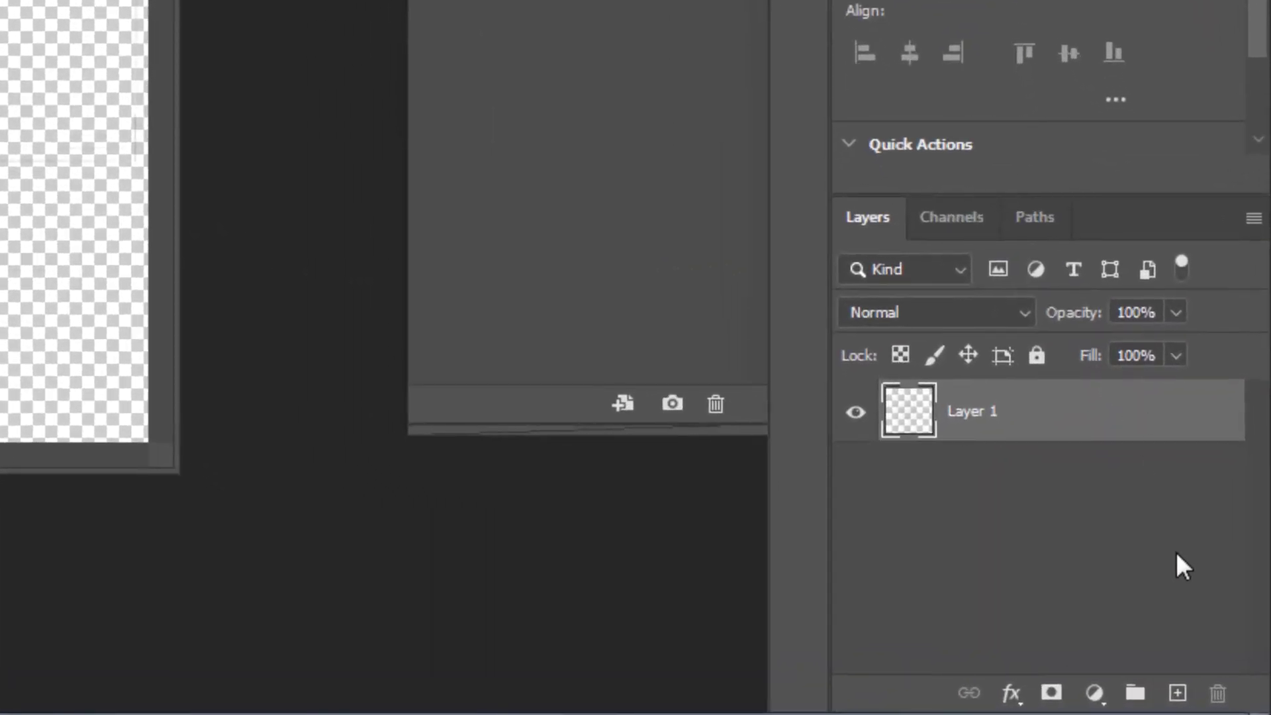
click(1176, 693)
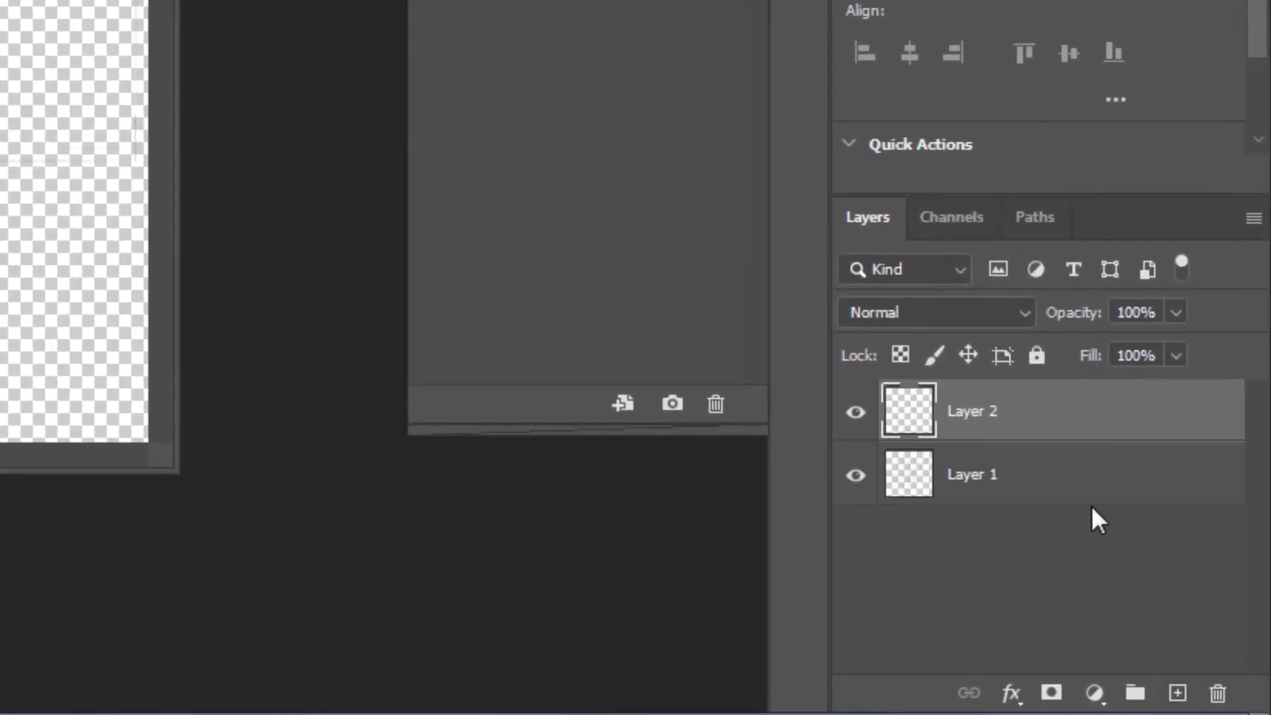
drag(1038, 405, 1031, 487)
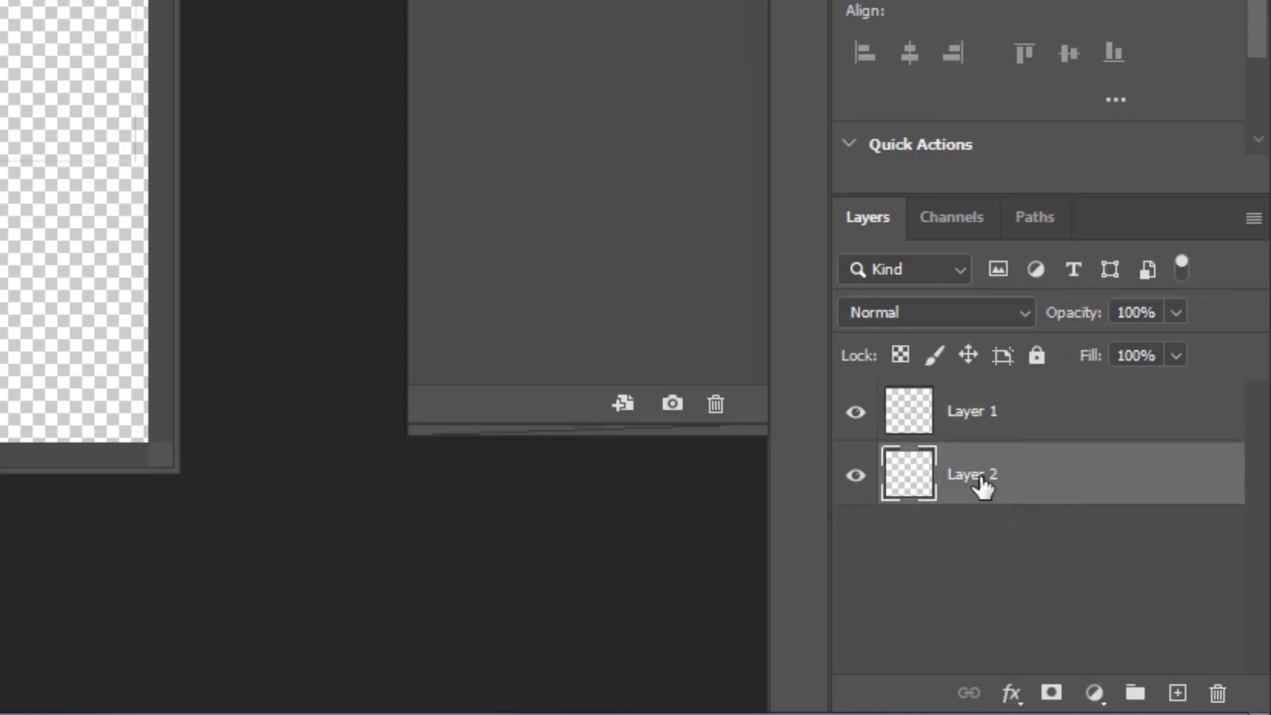
double_click(978, 475)
text(bg)
key(Return)
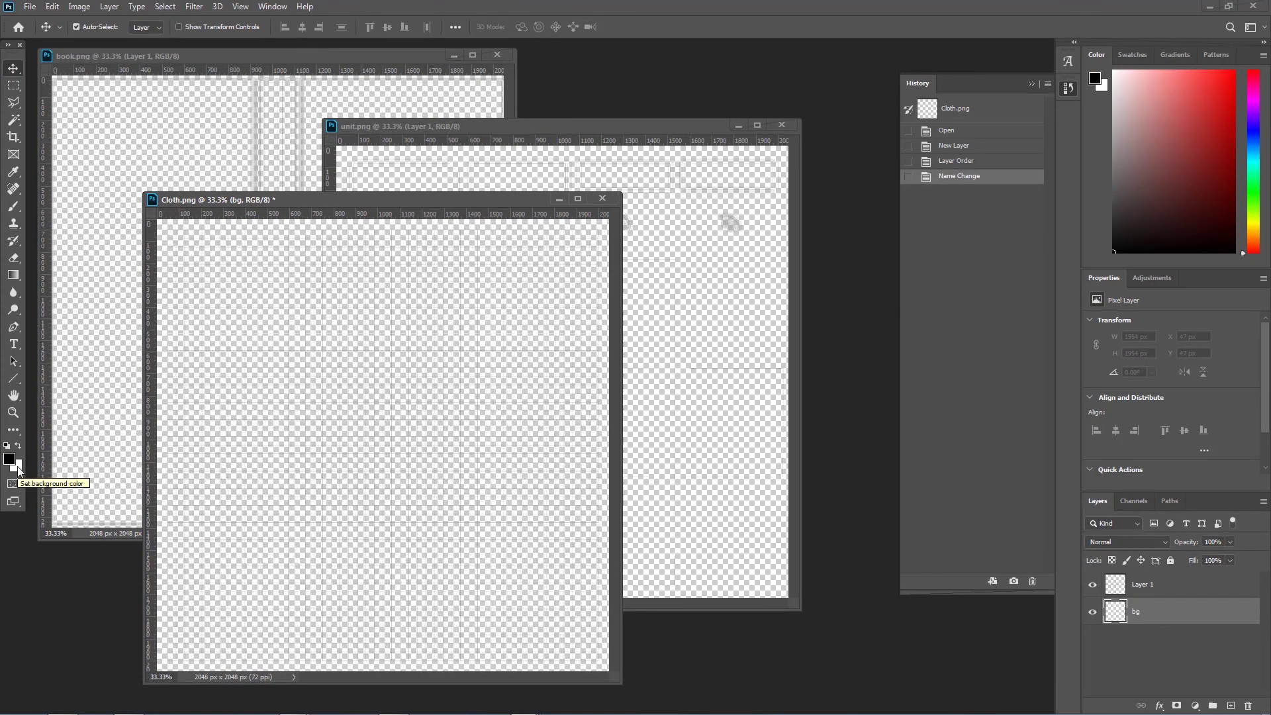
key(ctrl+BackSpace)
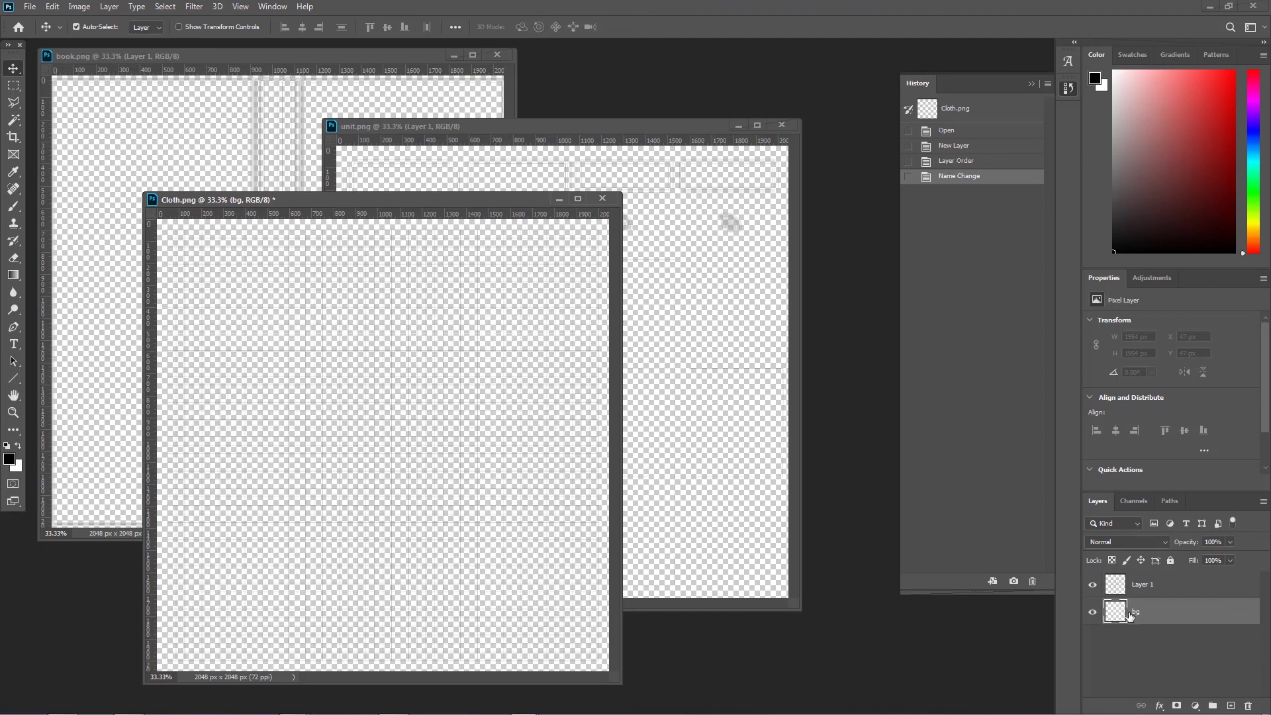
key(ctrl+BackSpace)
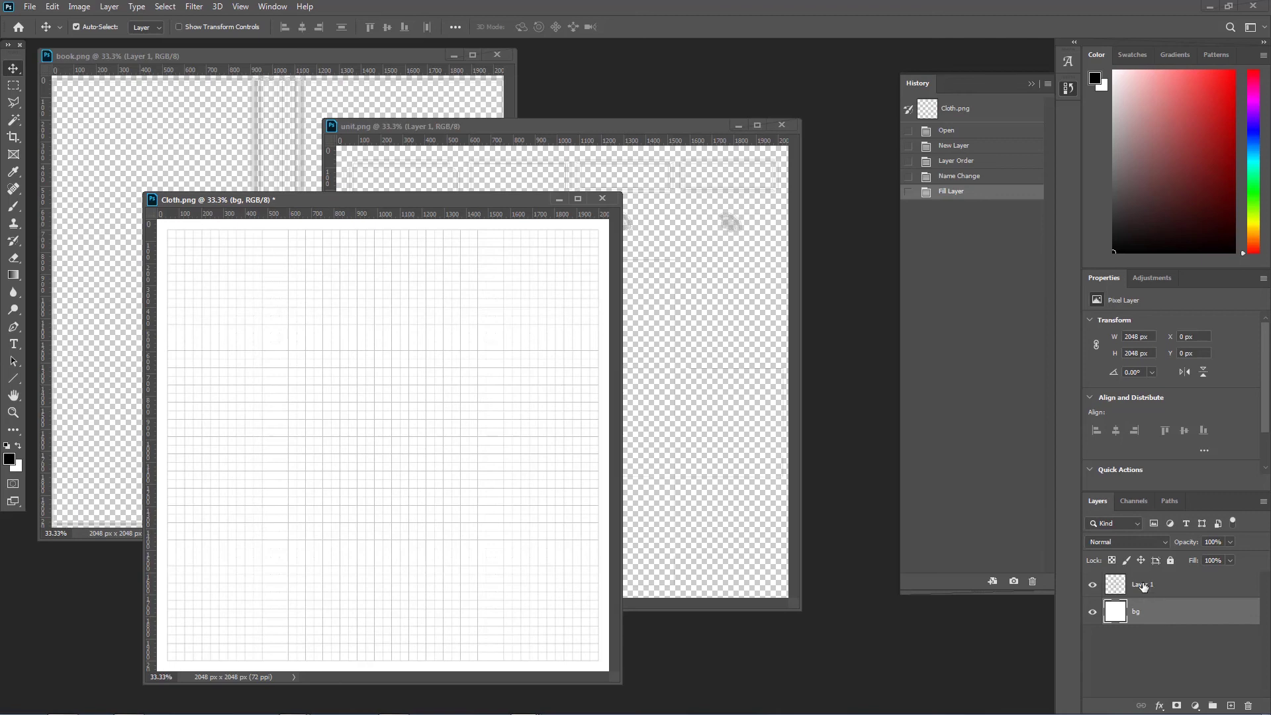
Rename Layer 1 to snapshot
double_click(1144, 584)
text(sna)
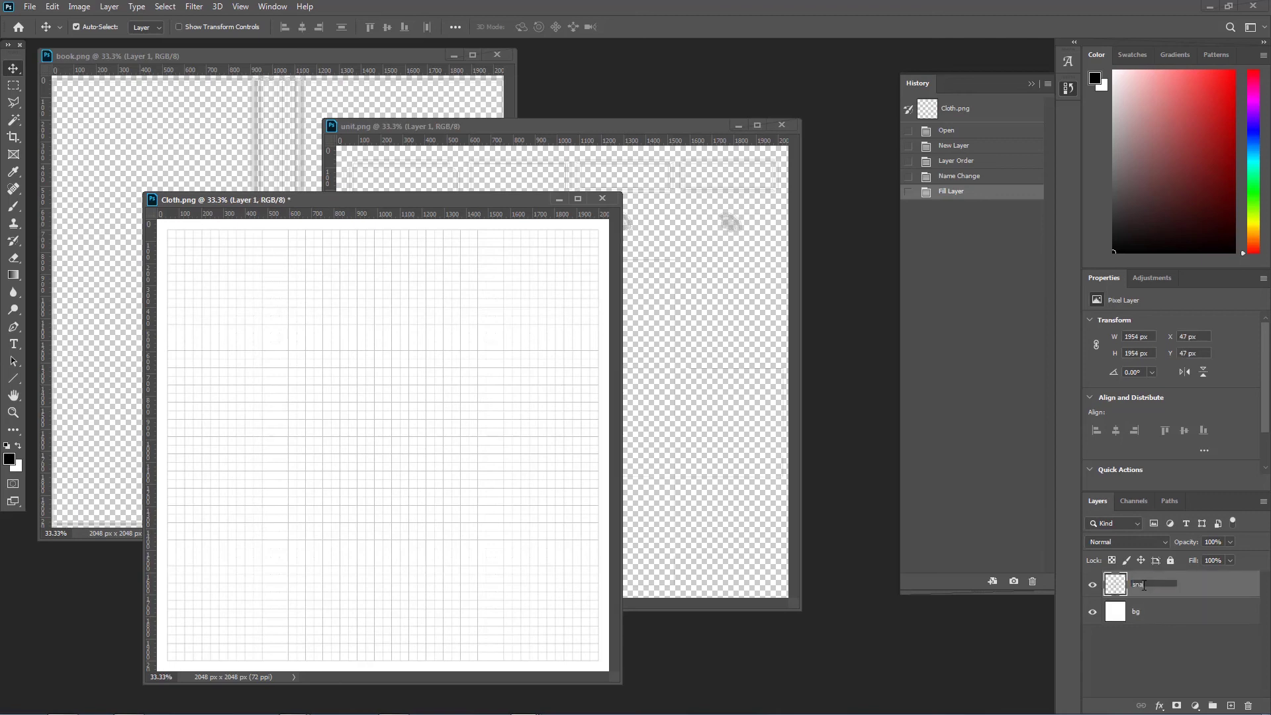
text(pshot)
key(Return)
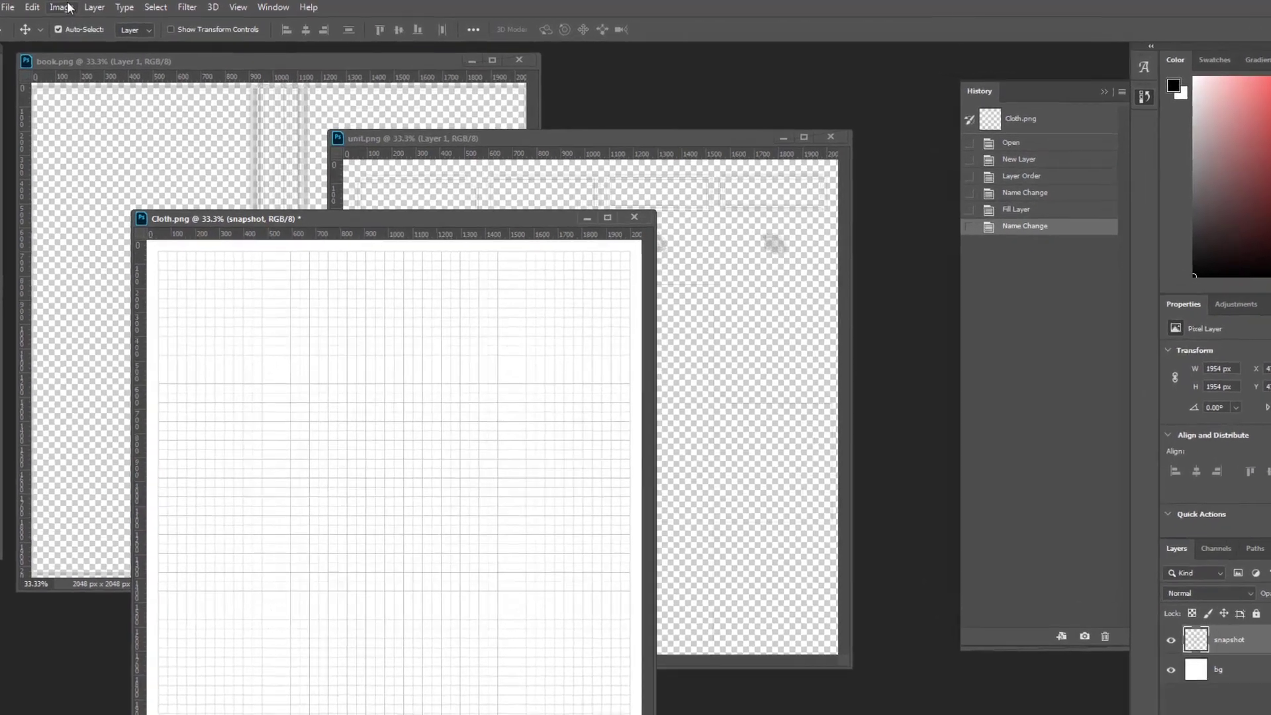
Darken Cloth.png's grid lines with a Curves point at Input 176, Output 67
click(79, 6)
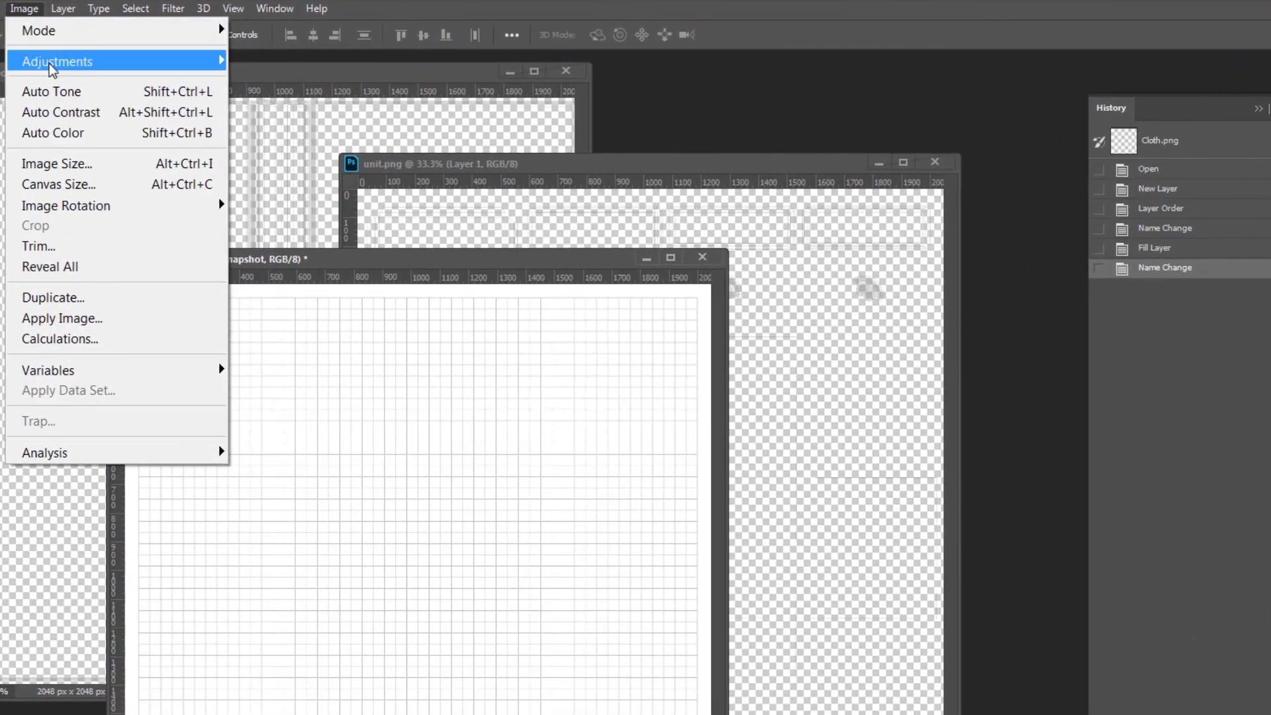
mouse_move(100, 52)
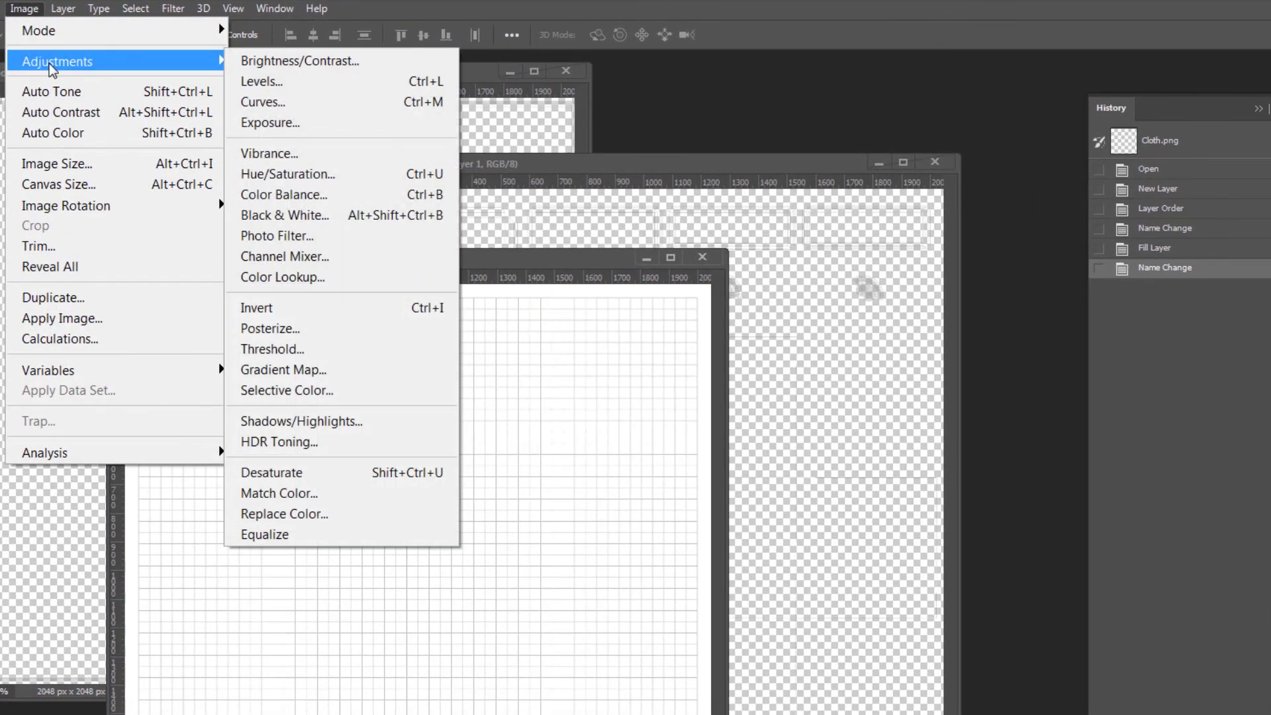
click(256, 102)
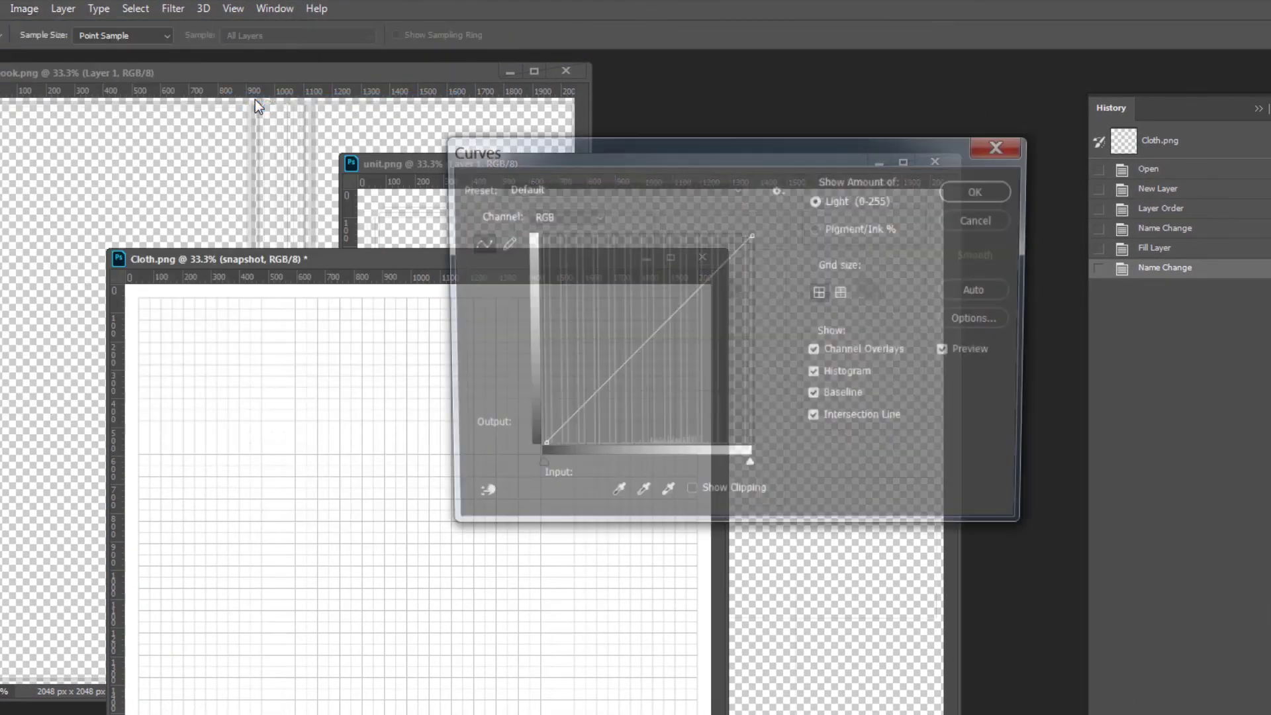
drag(661, 319, 686, 394)
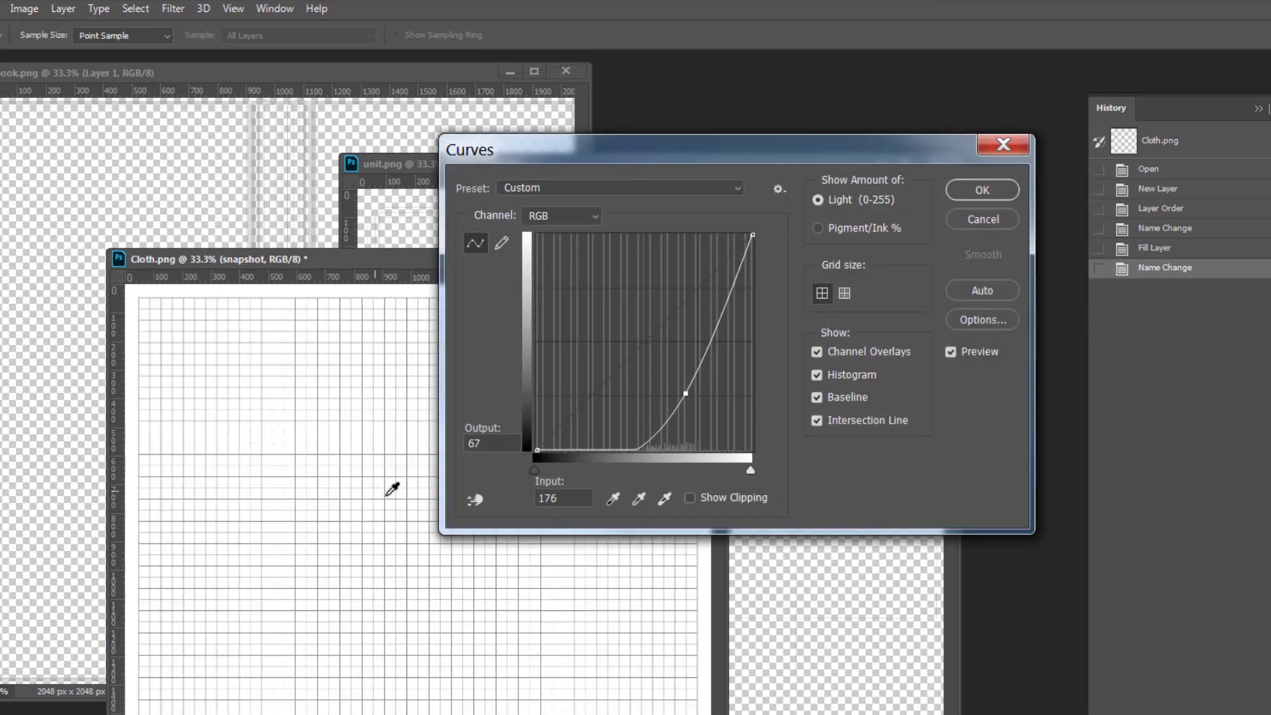
click(967, 191)
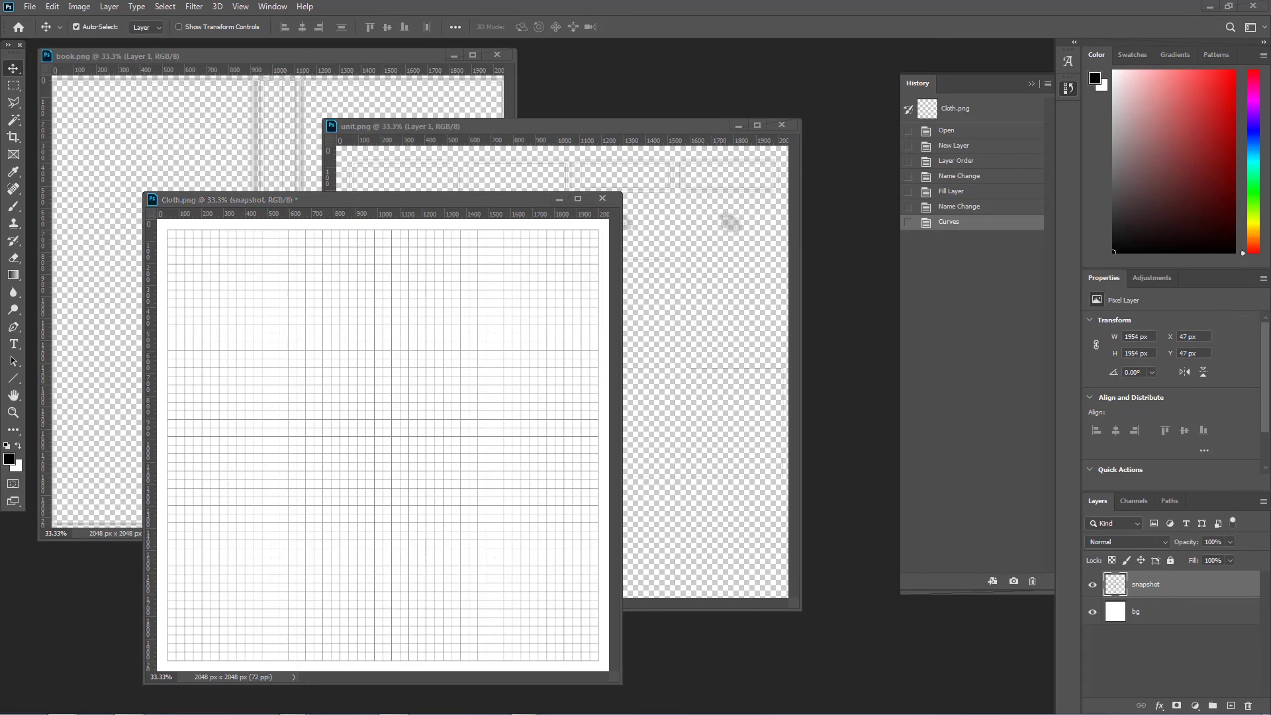
Open Carpet0047_5_L.jpg and copy it into Cloth.png as Layer 1 above snapshot
drag(687, 169, 850, 164)
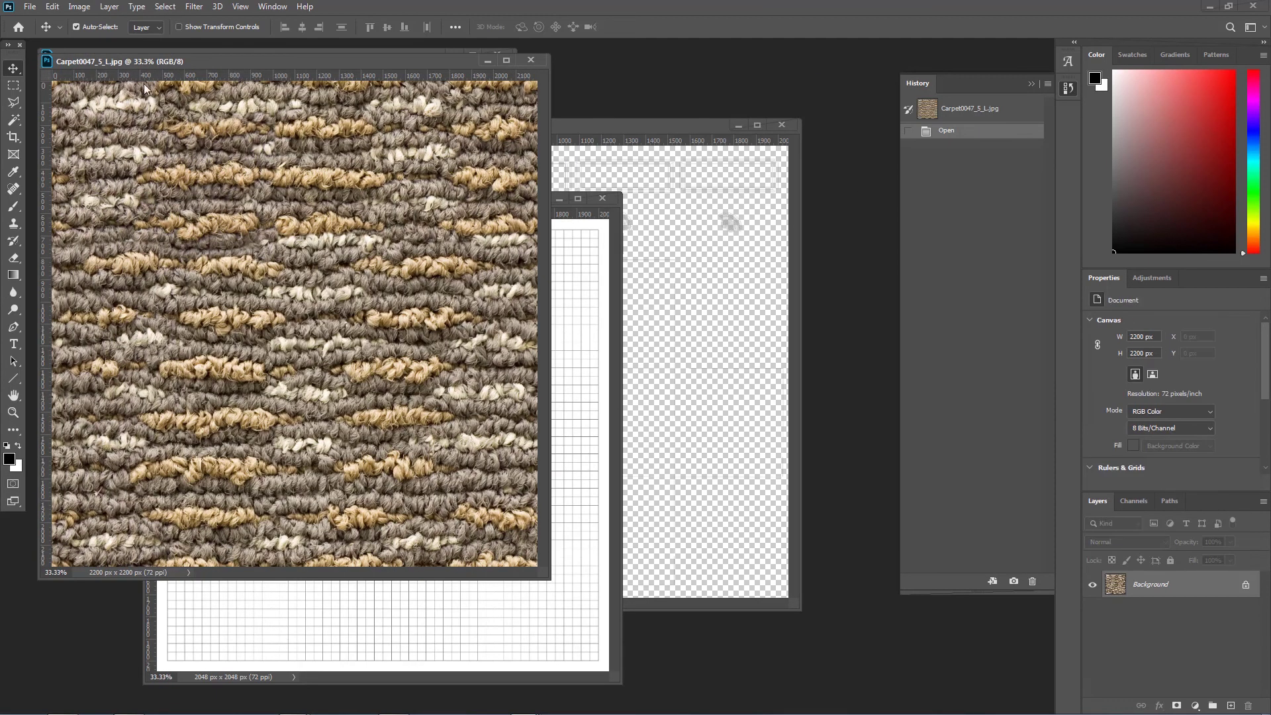
click(503, 611)
drag(503, 607, 501, 608)
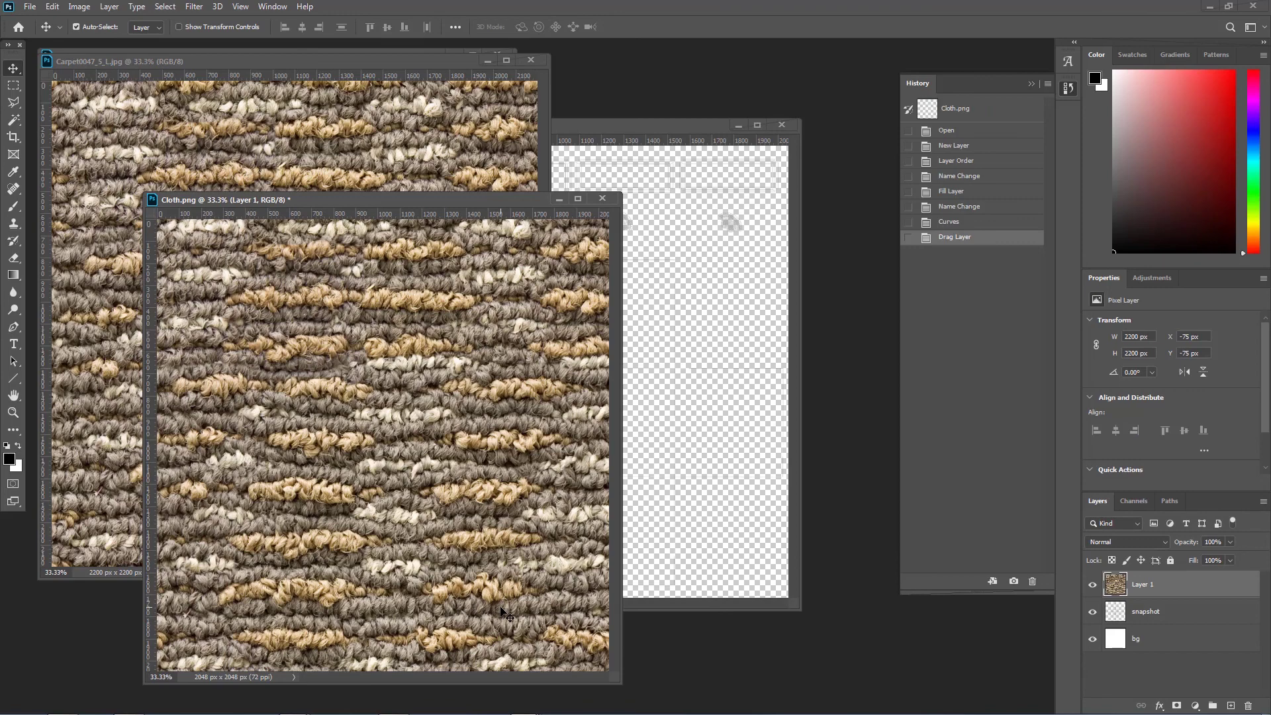
key(ctrl+minus)
key(ctrl+minus)
key(ctrl+minus)
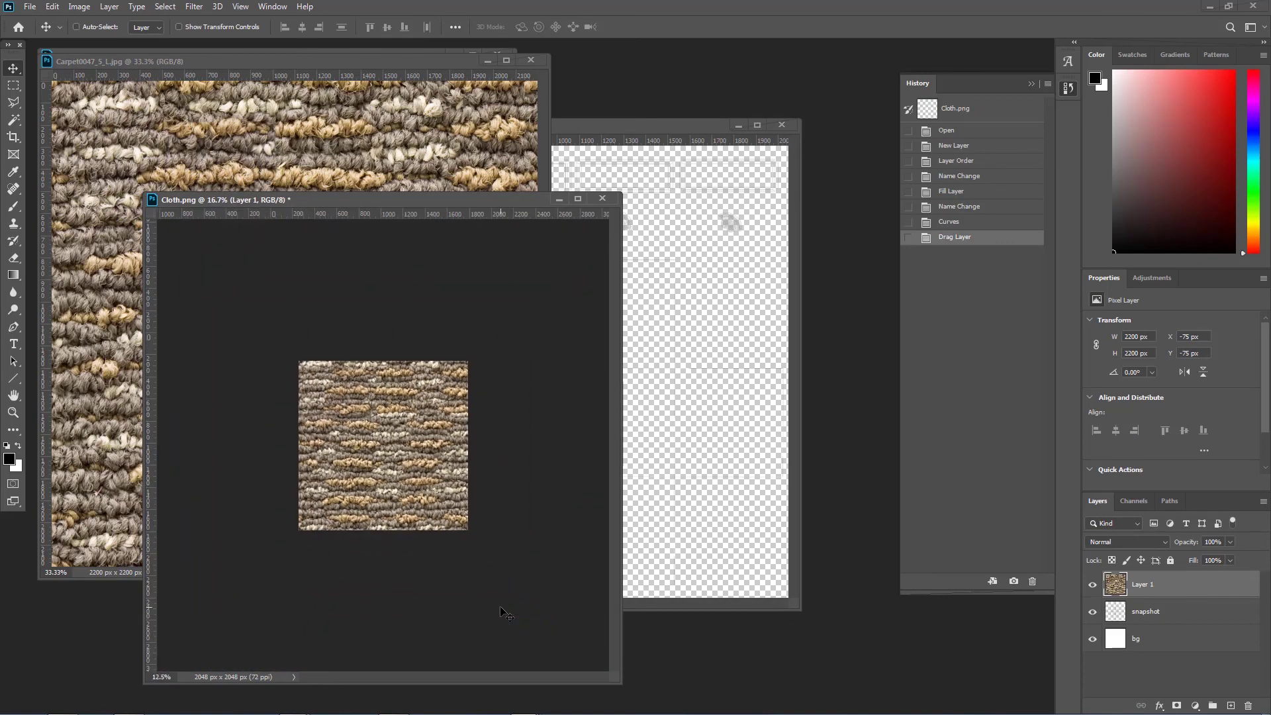
Scale the carpet layer to a 716 × 716 px tile in the top-left corner, viewing at 33.33%
key(ctrl+t)
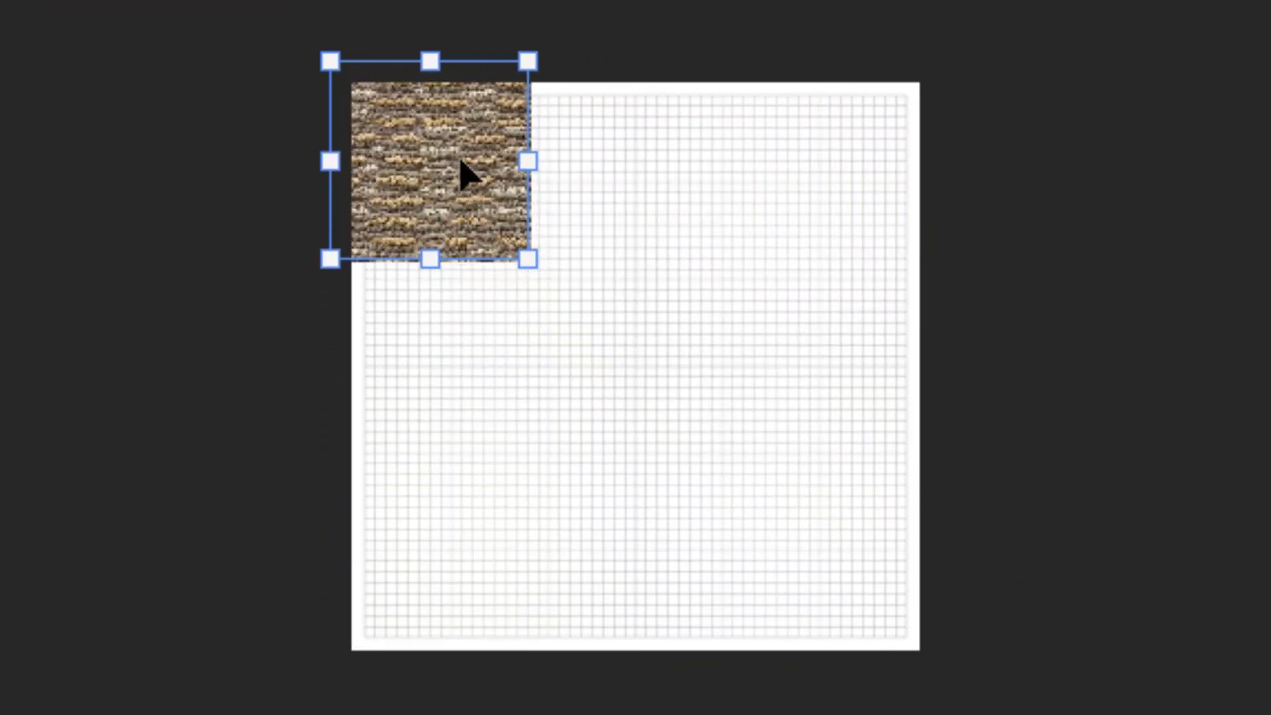
key(Return)
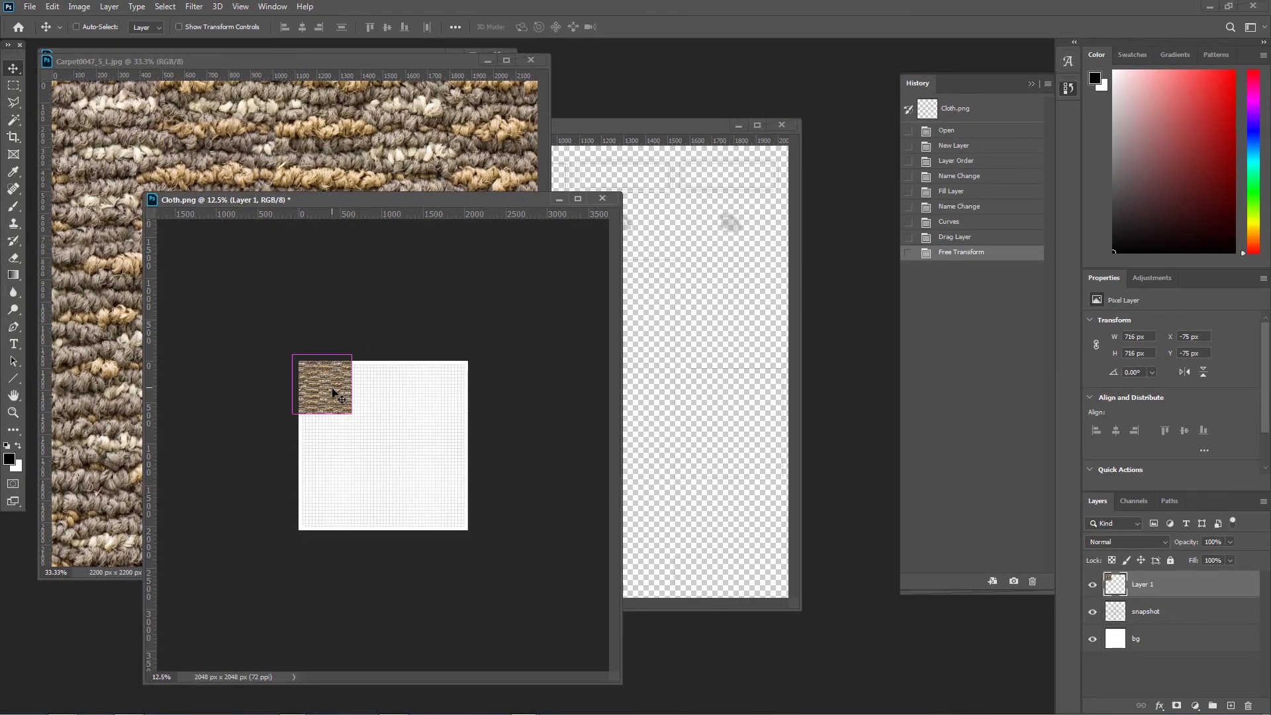
key(ctrl+plus)
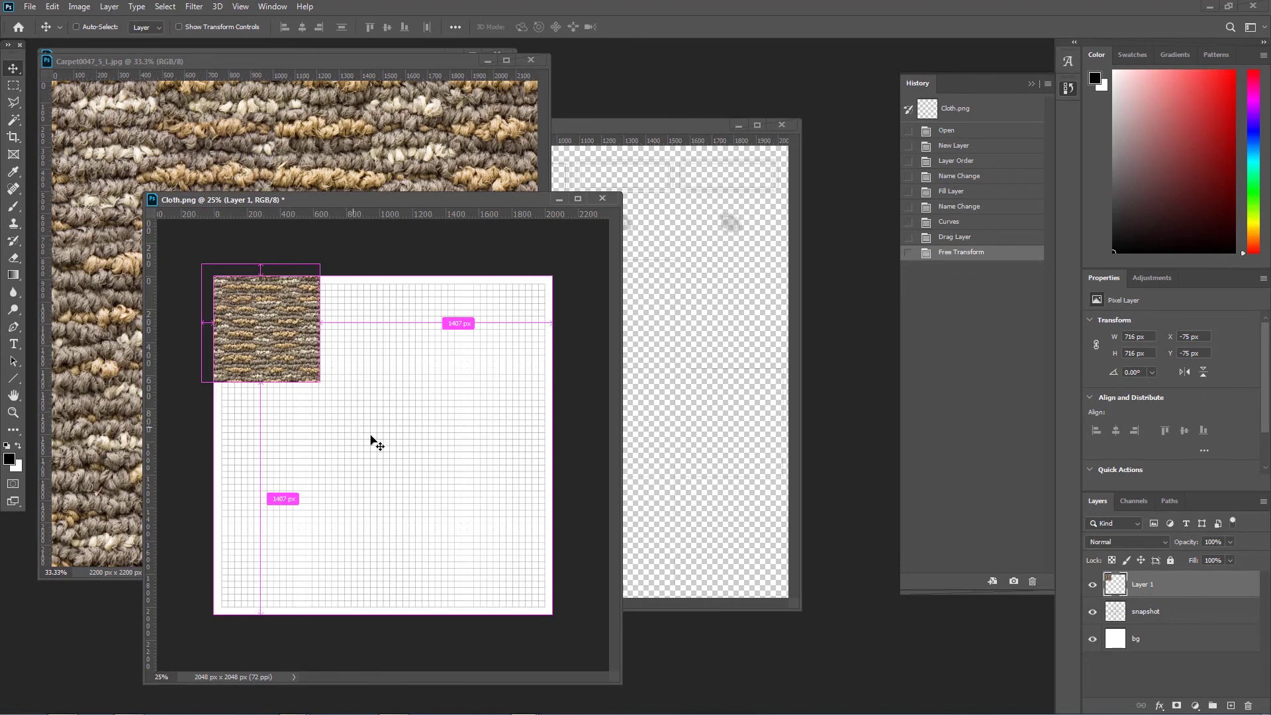
key(ctrl)
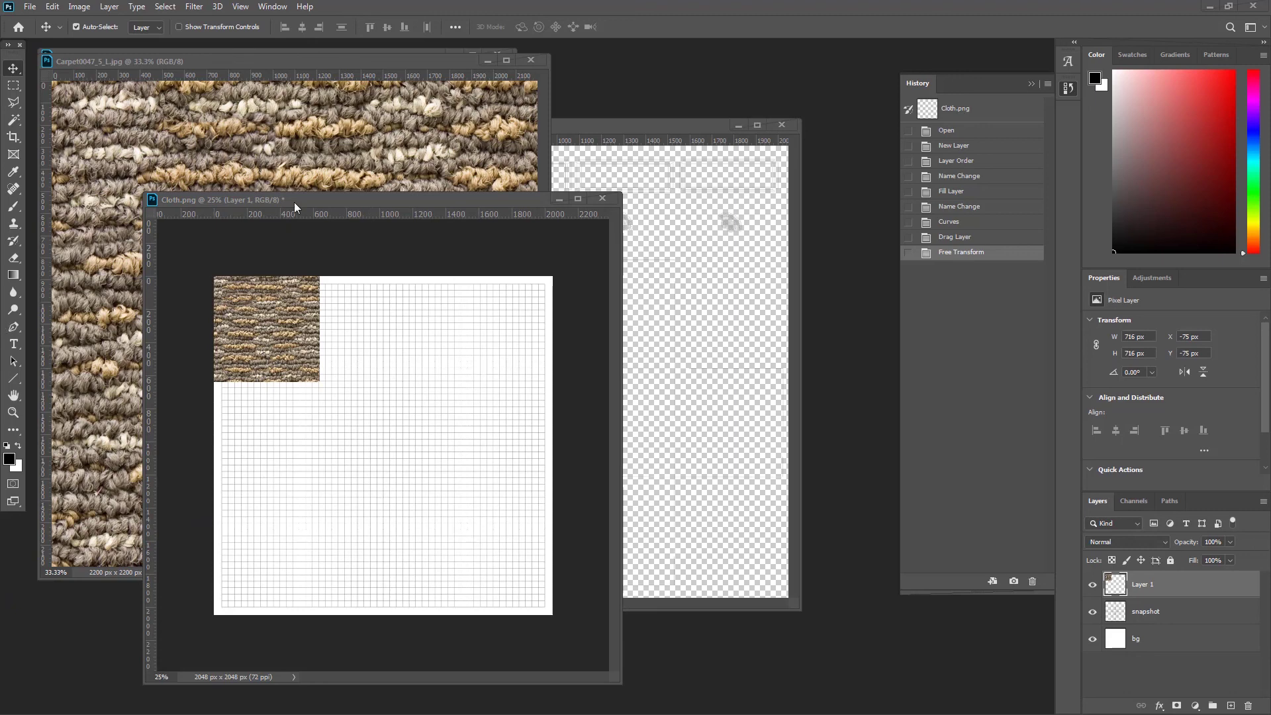
key(ctrl+plus)
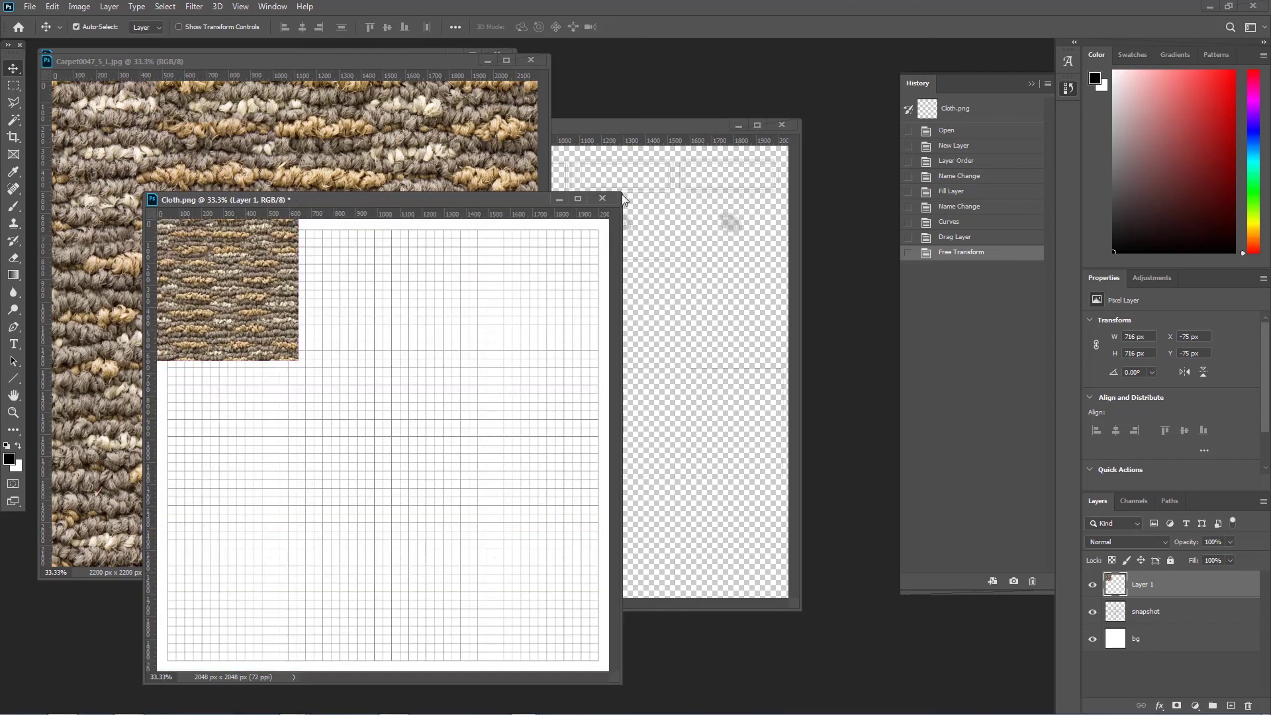
drag(409, 200, 381, 128)
drag(592, 608, 801, 692)
drag(323, 269, 350, 295)
Undo the tile move and turn on snapping from the View menu
key(ctrl+z)
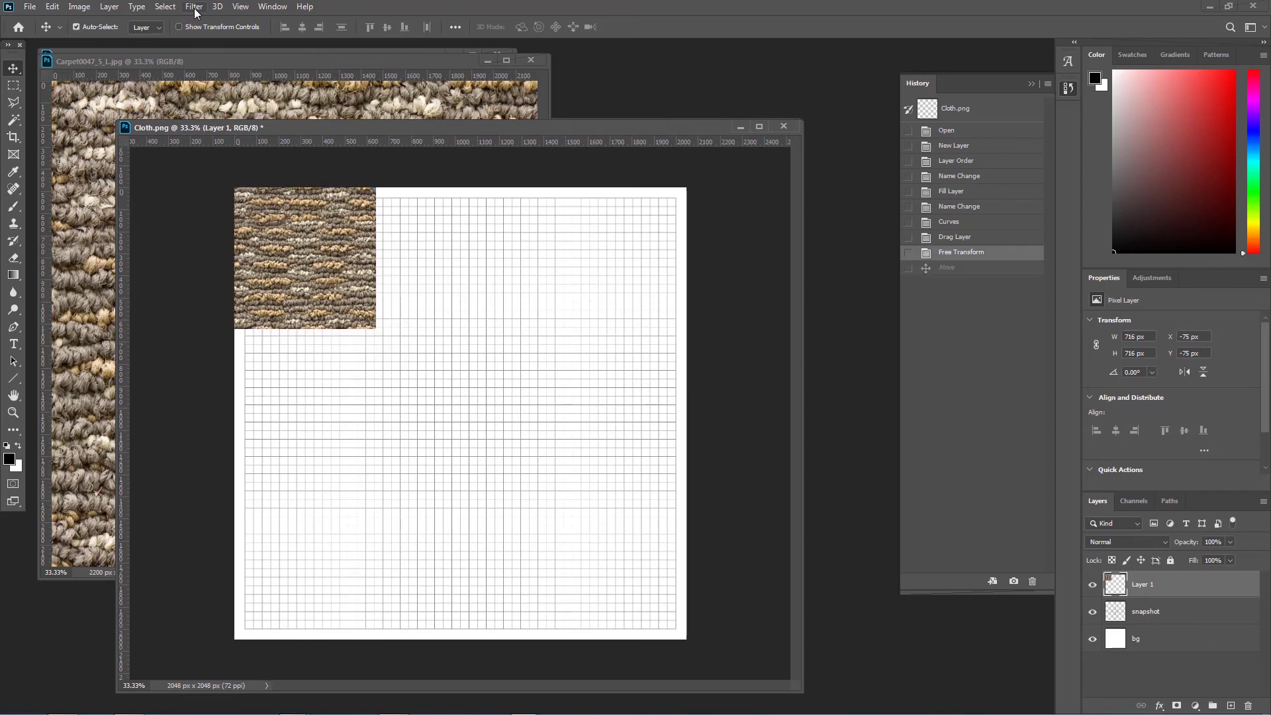
click(240, 6)
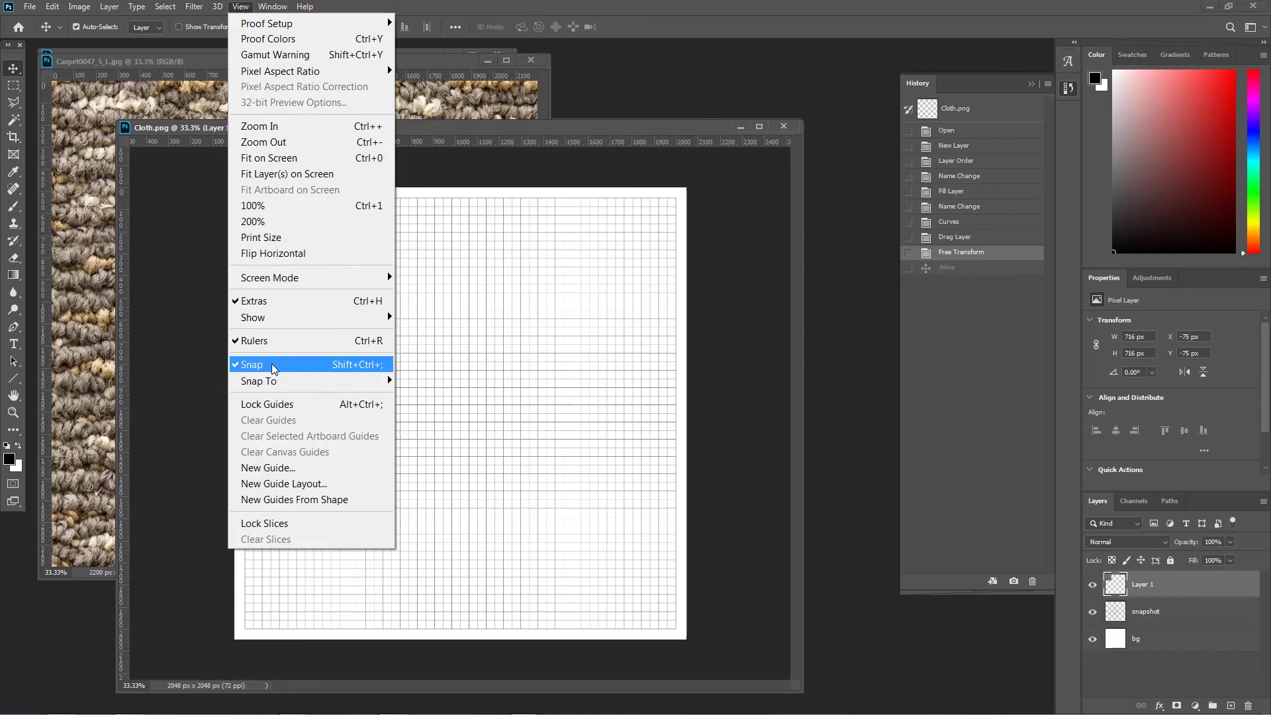
click(440, 141)
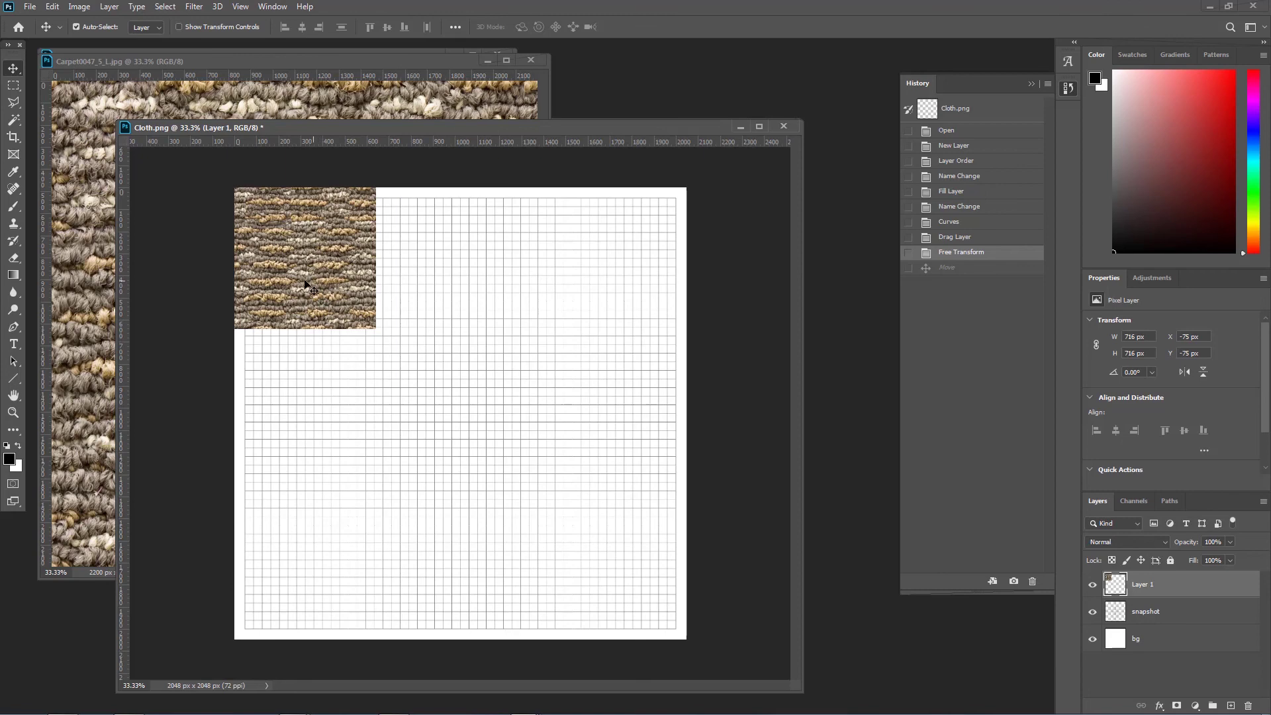
Alt-drag snapped copies of the carpet tile across the canvas, up to Layer 1 copy 8
alt+drag(295, 282, 457, 299)
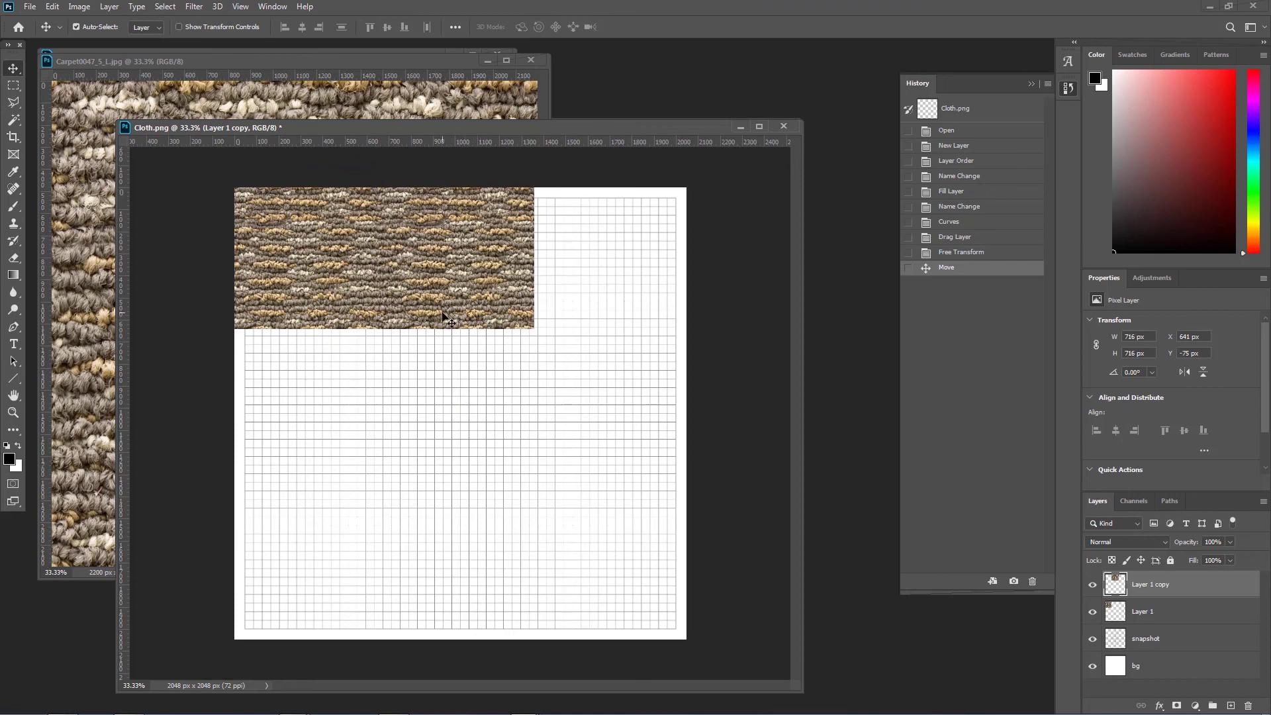
alt+drag(407, 283, 597, 415)
alt+drag(595, 410, 439, 374)
alt+drag(438, 373, 297, 372)
alt+drag(632, 415, 273, 536)
alt+drag(274, 536, 273, 536)
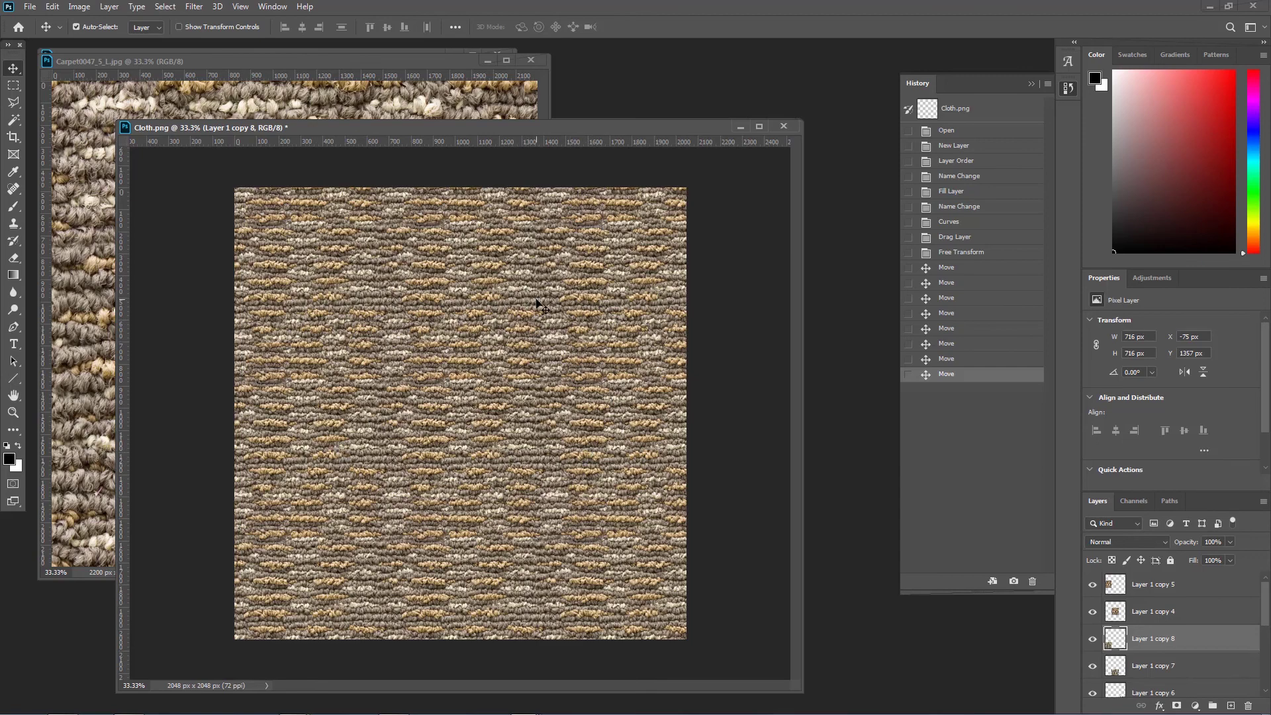
Merge all the Layer 1 carpet tile layers into one layer, Layer 1 copy 5
click(1156, 591)
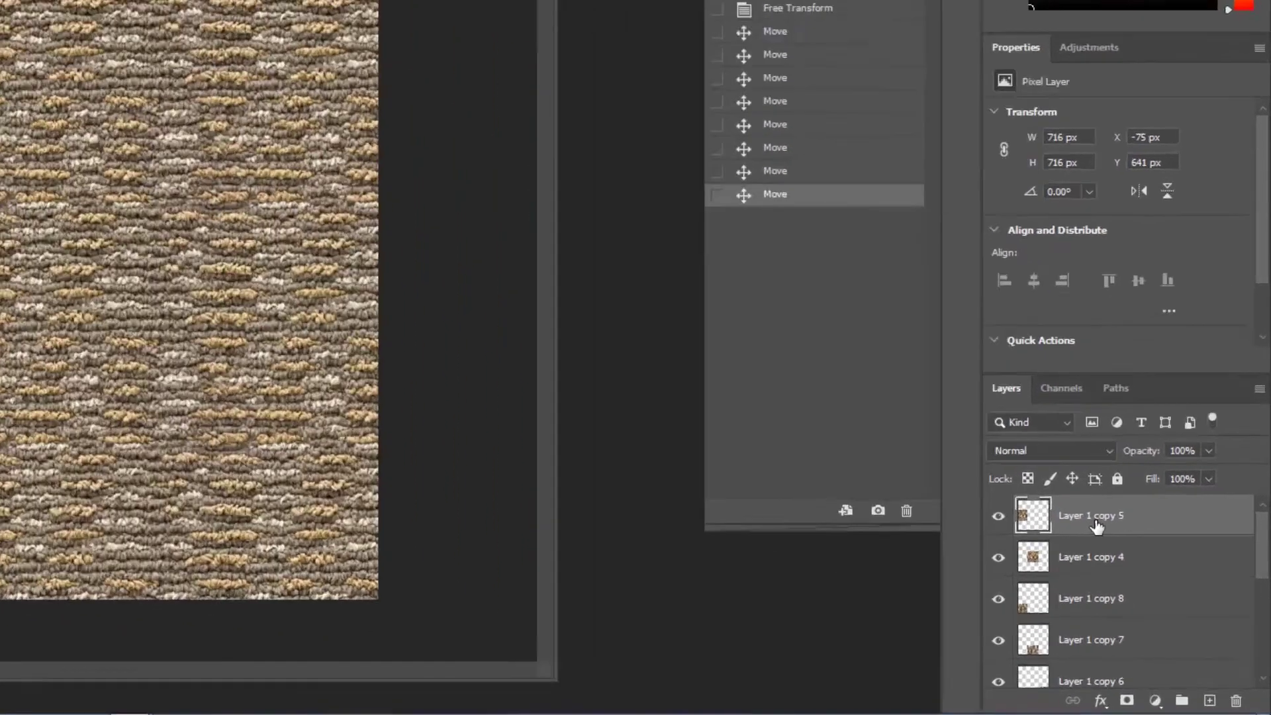
scroll(1158, 591, down, 1)
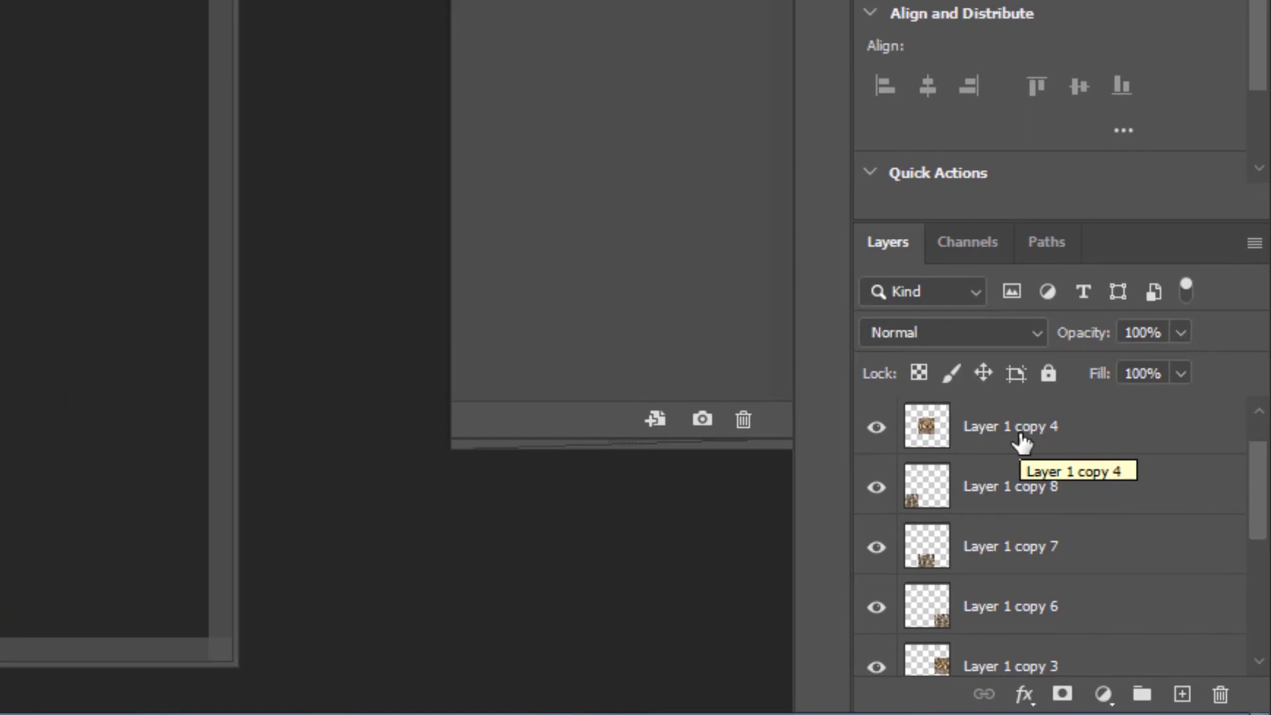
scroll(1023, 442, up, 1)
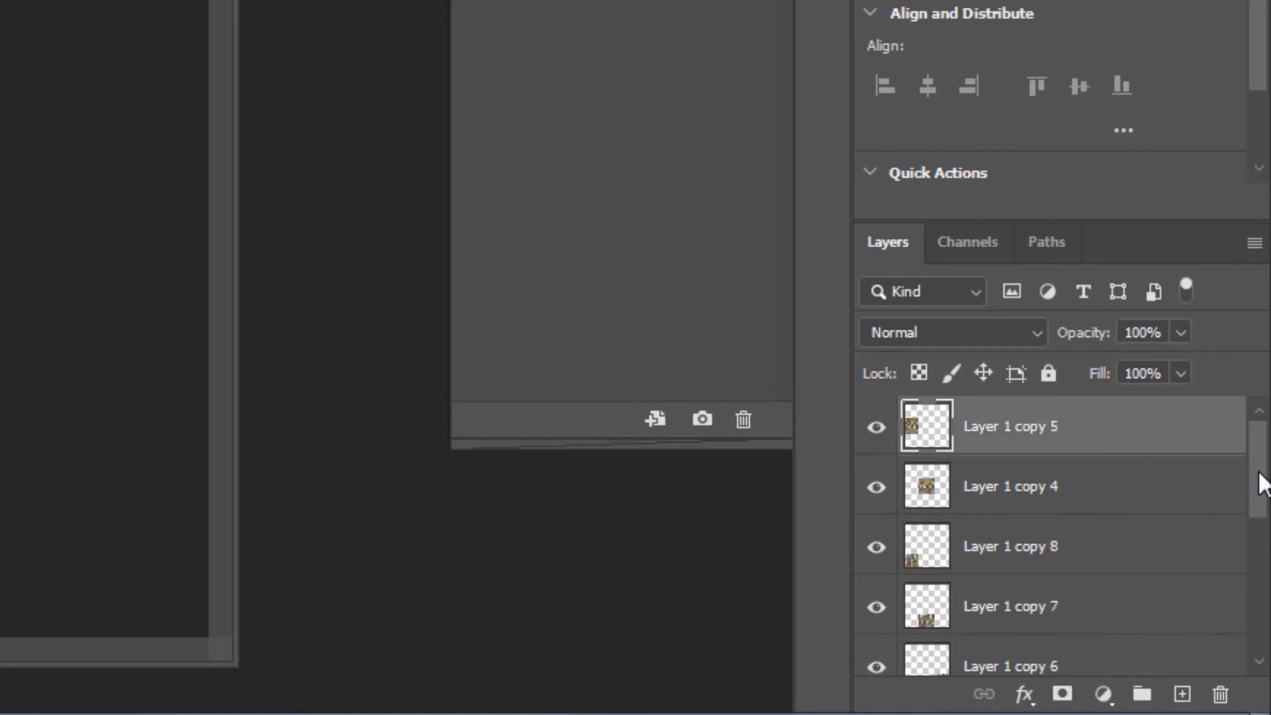
drag(1261, 484, 1261, 617)
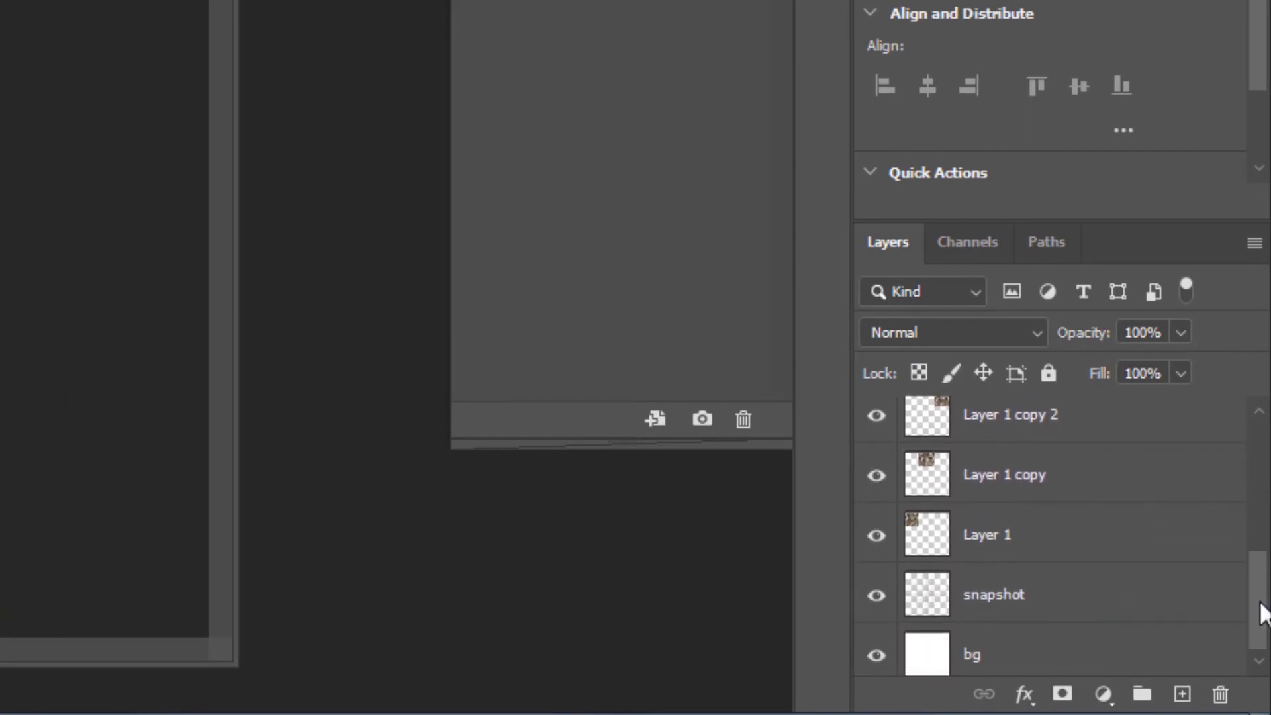
shift+click(1026, 547)
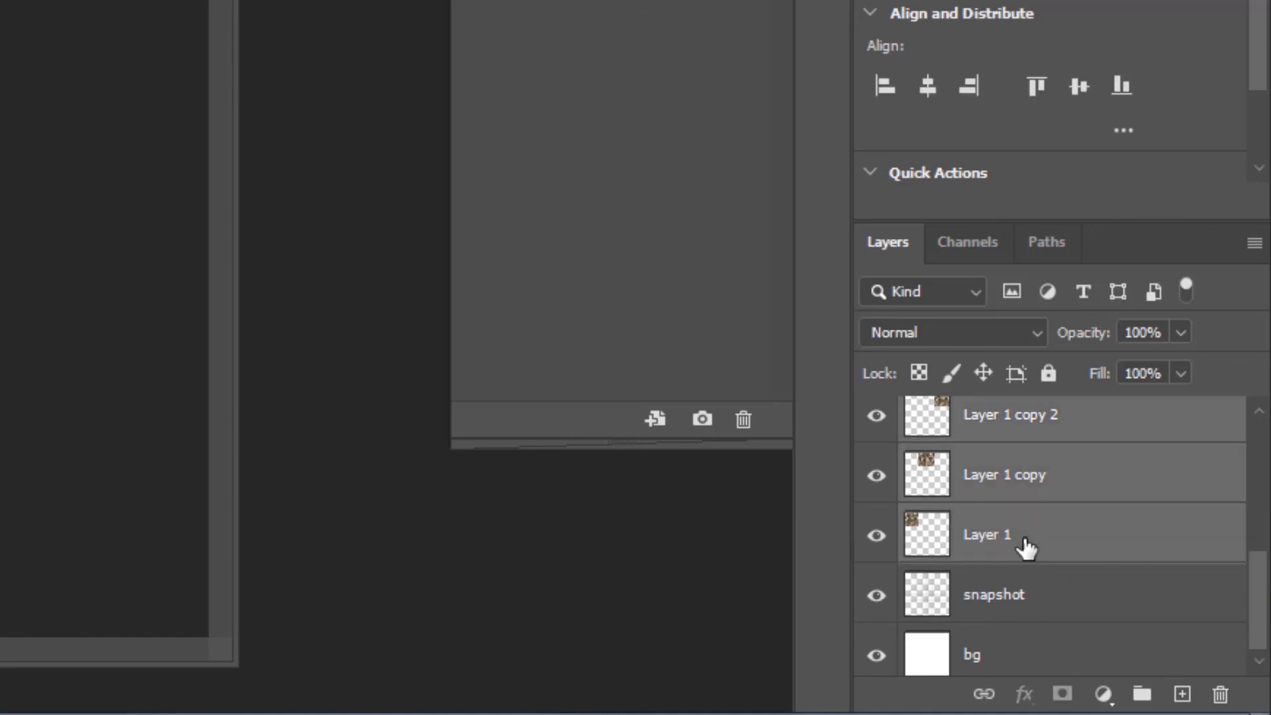
right_click(1025, 492)
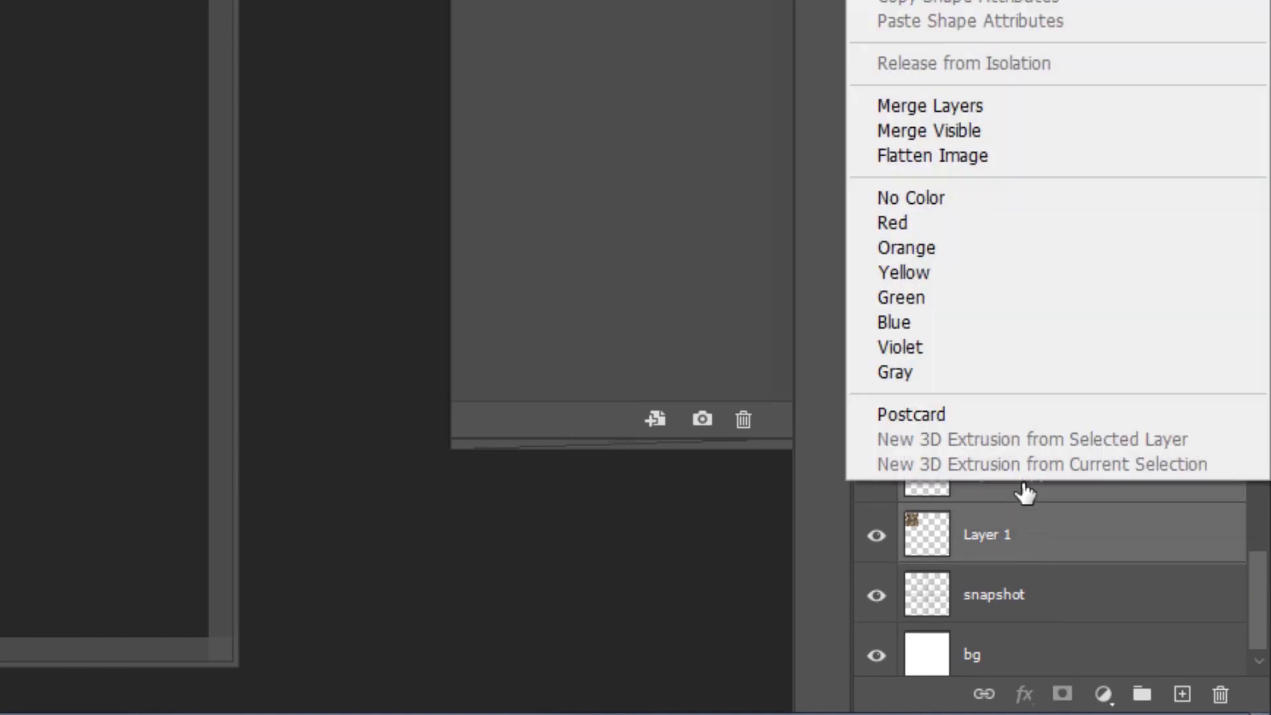
click(884, 115)
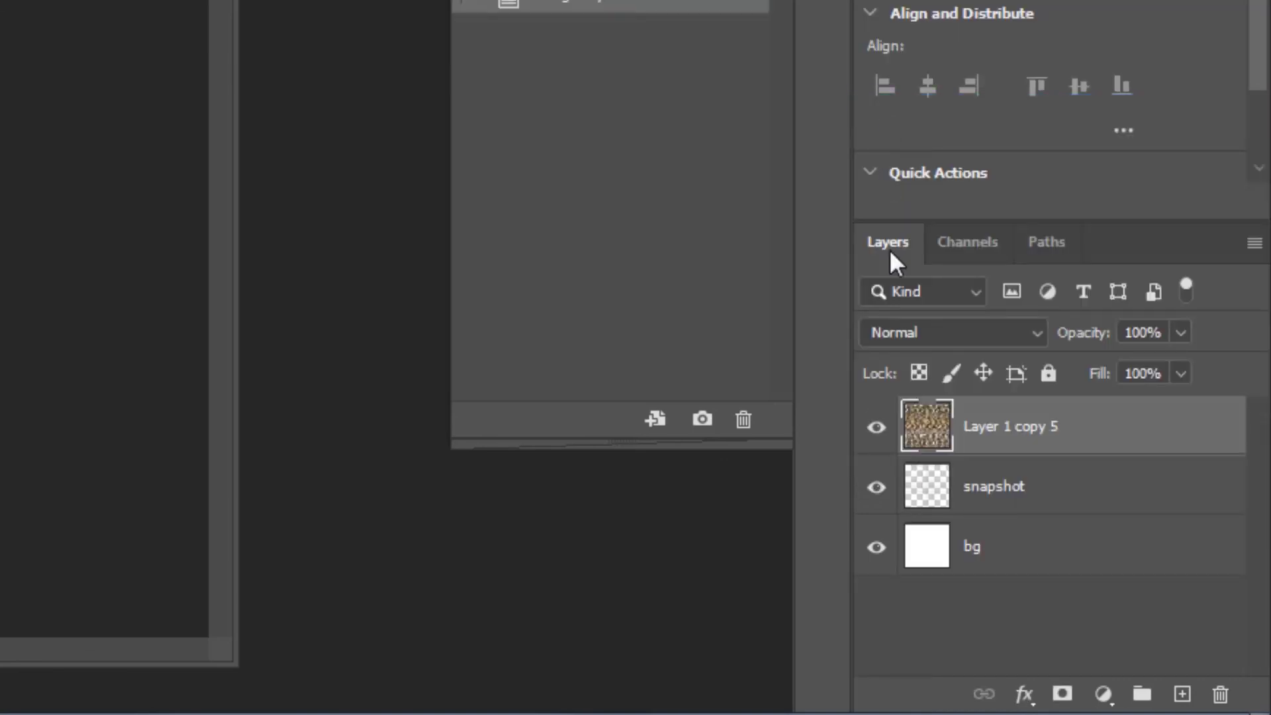
Delete the snapshot and bg layers from Cloth.png
drag(1038, 488, 1031, 426)
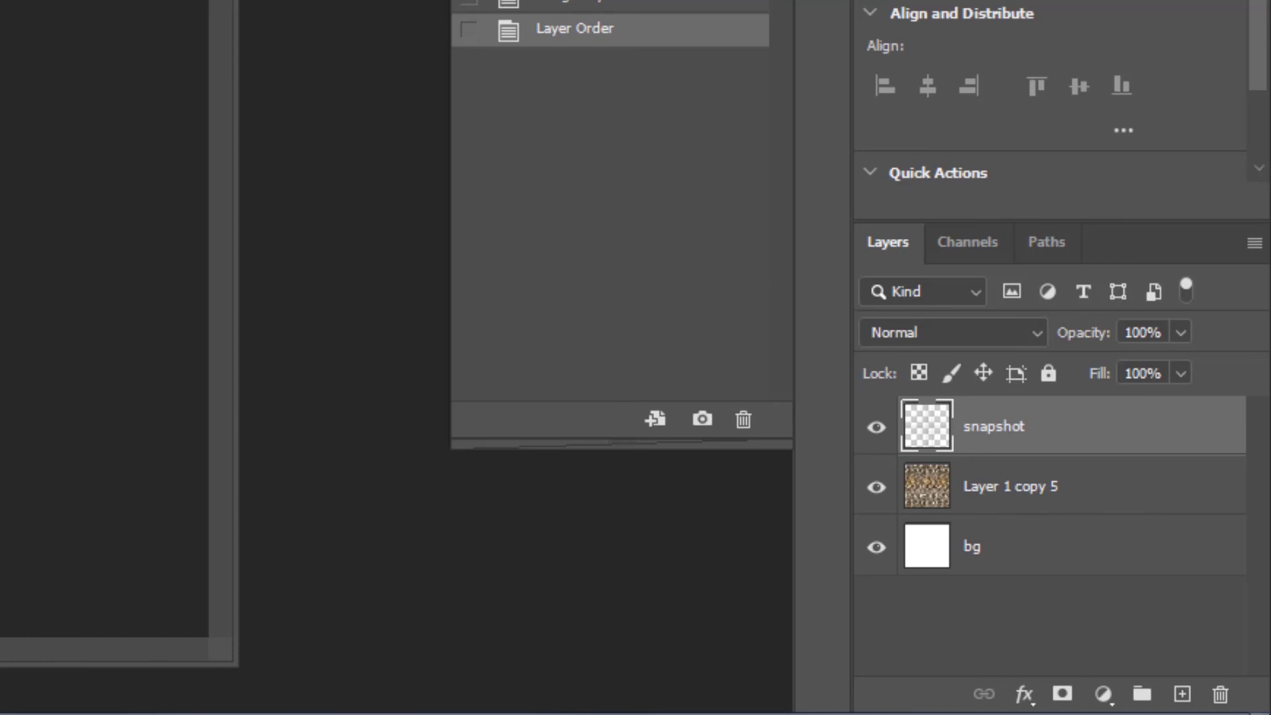
click(878, 428)
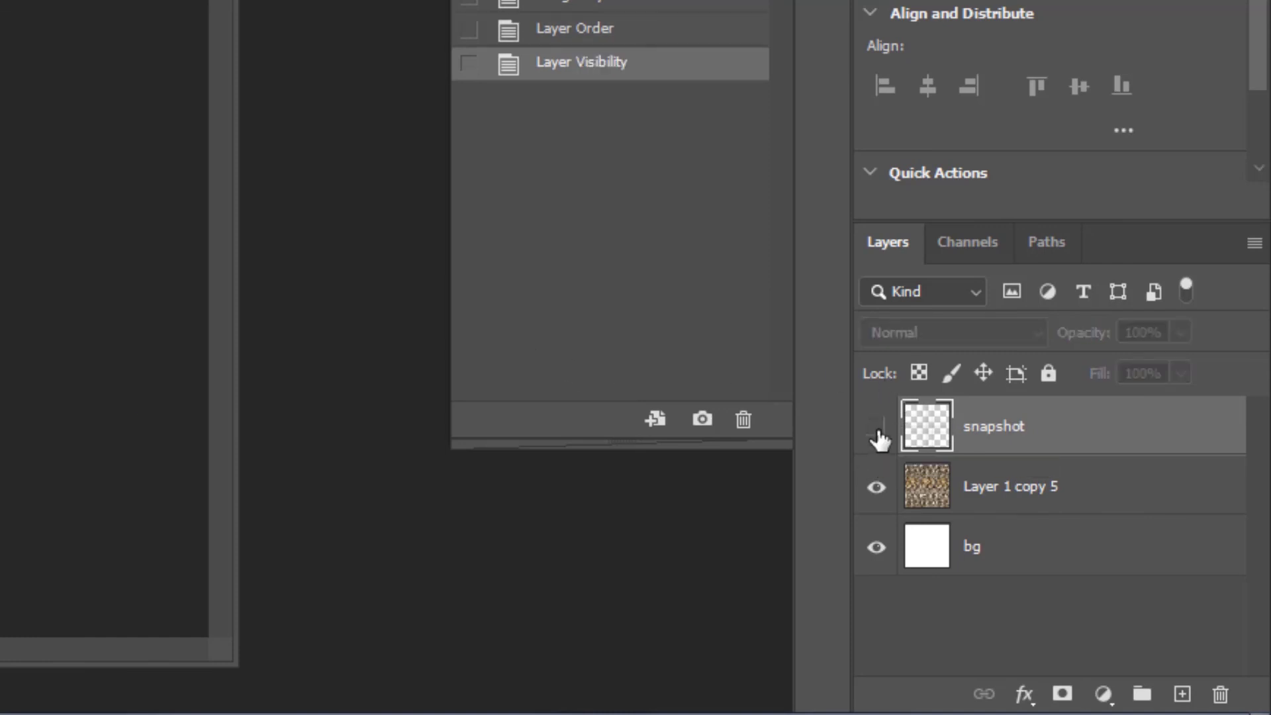
click(879, 436)
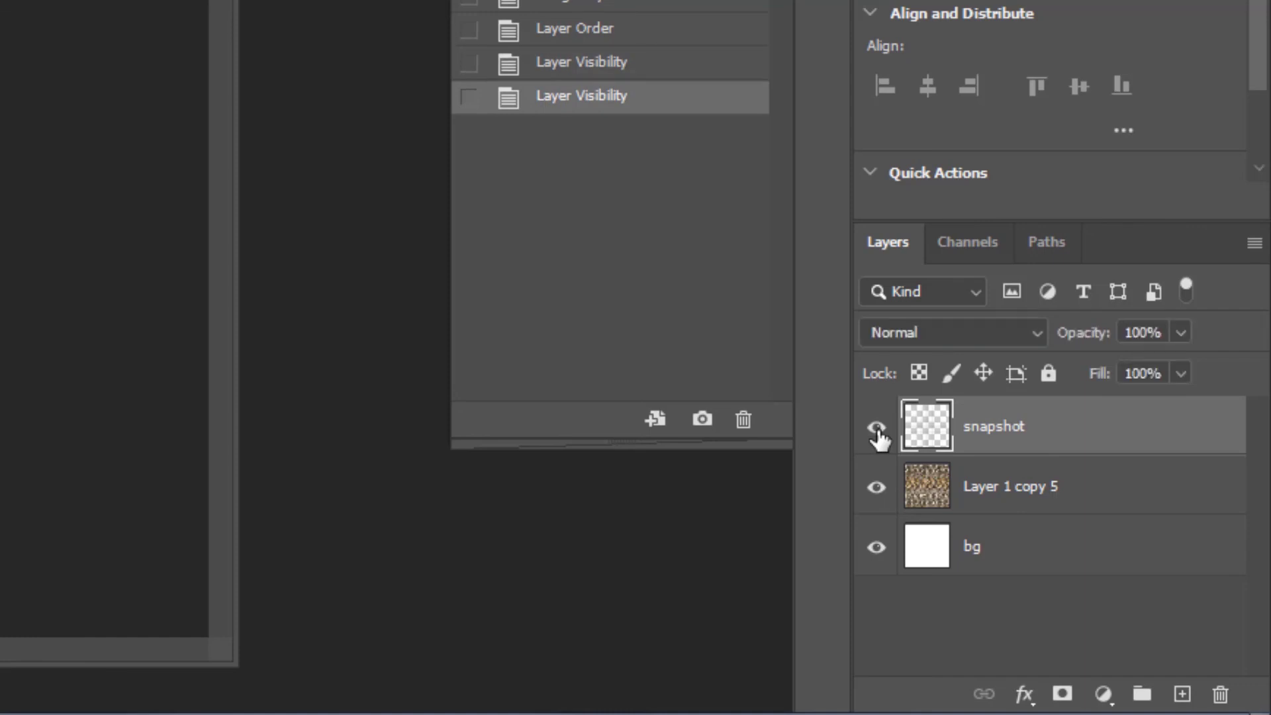
click(1220, 693)
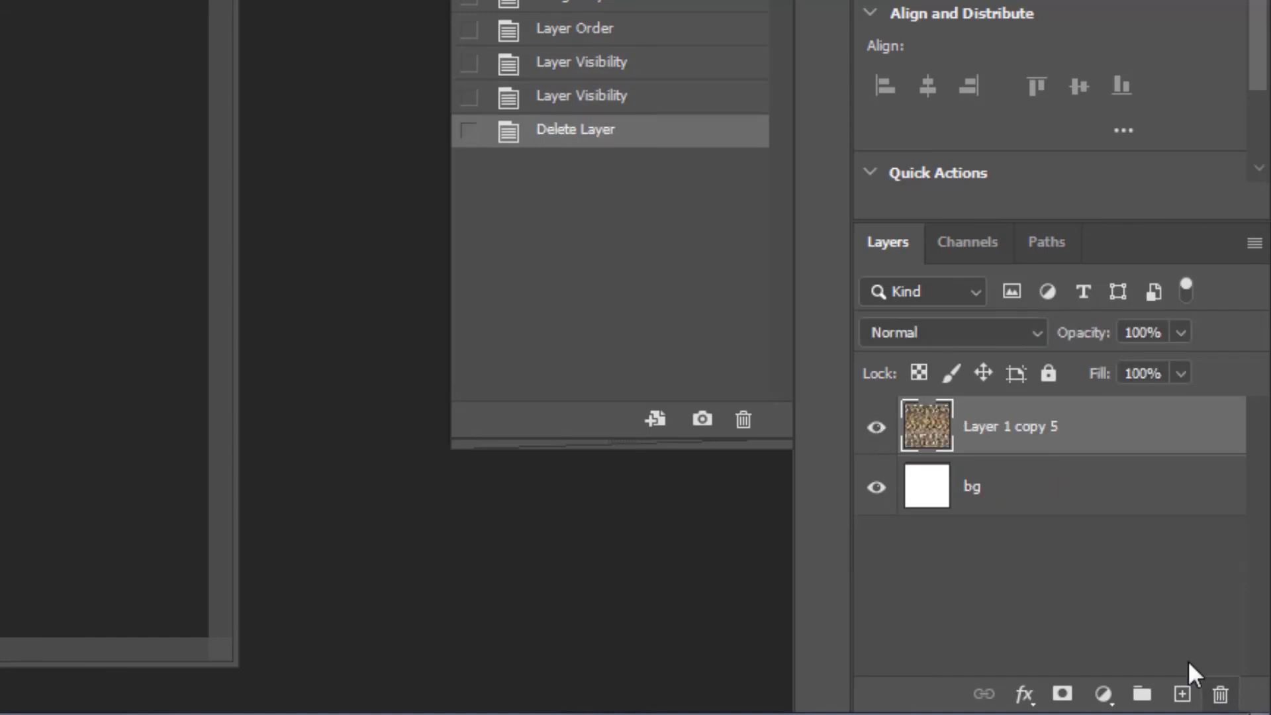
click(1025, 487)
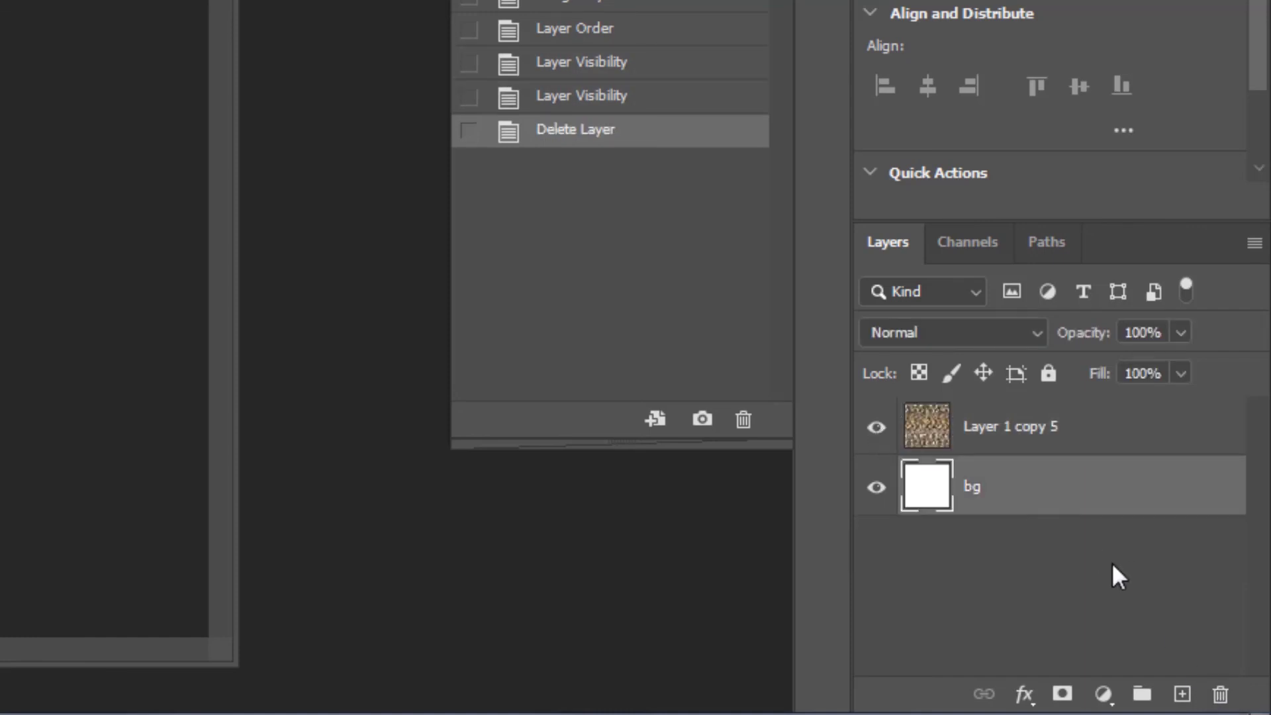
click(1220, 694)
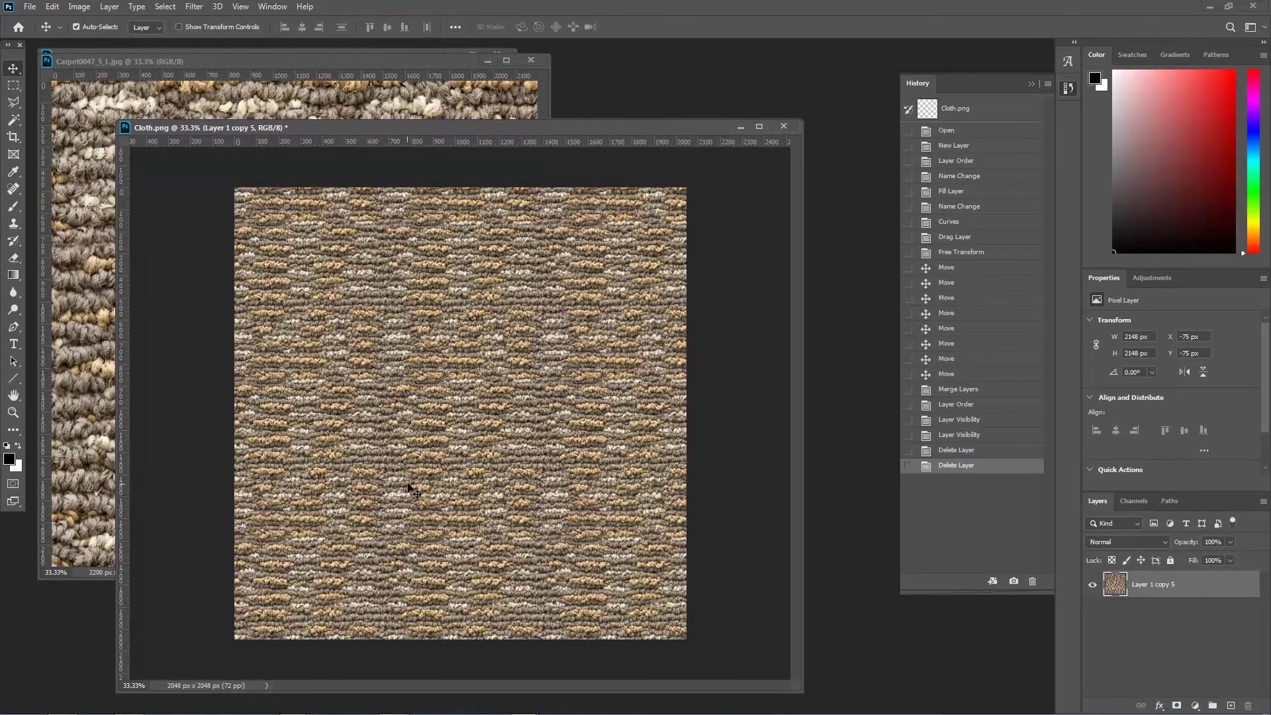
Start Save As in the sourceimages folder with PNG as the format
click(29, 8)
click(70, 204)
drag(253, 14, 303, 49)
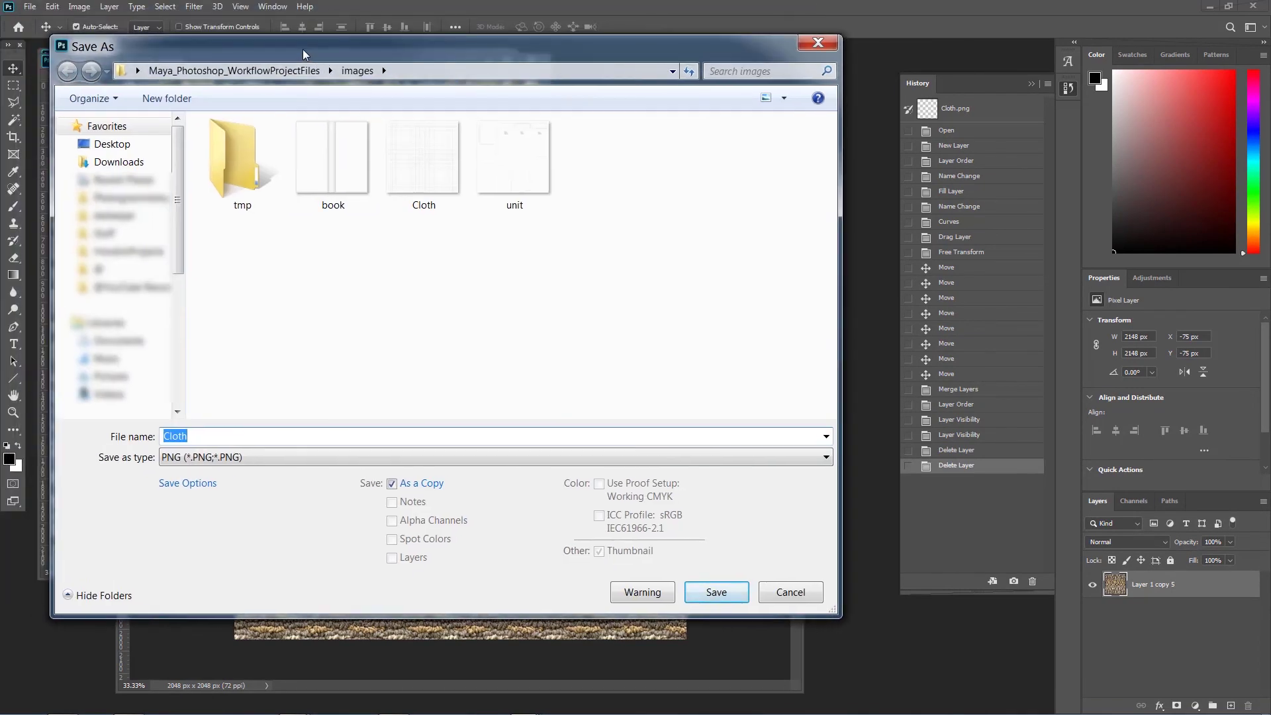
click(294, 71)
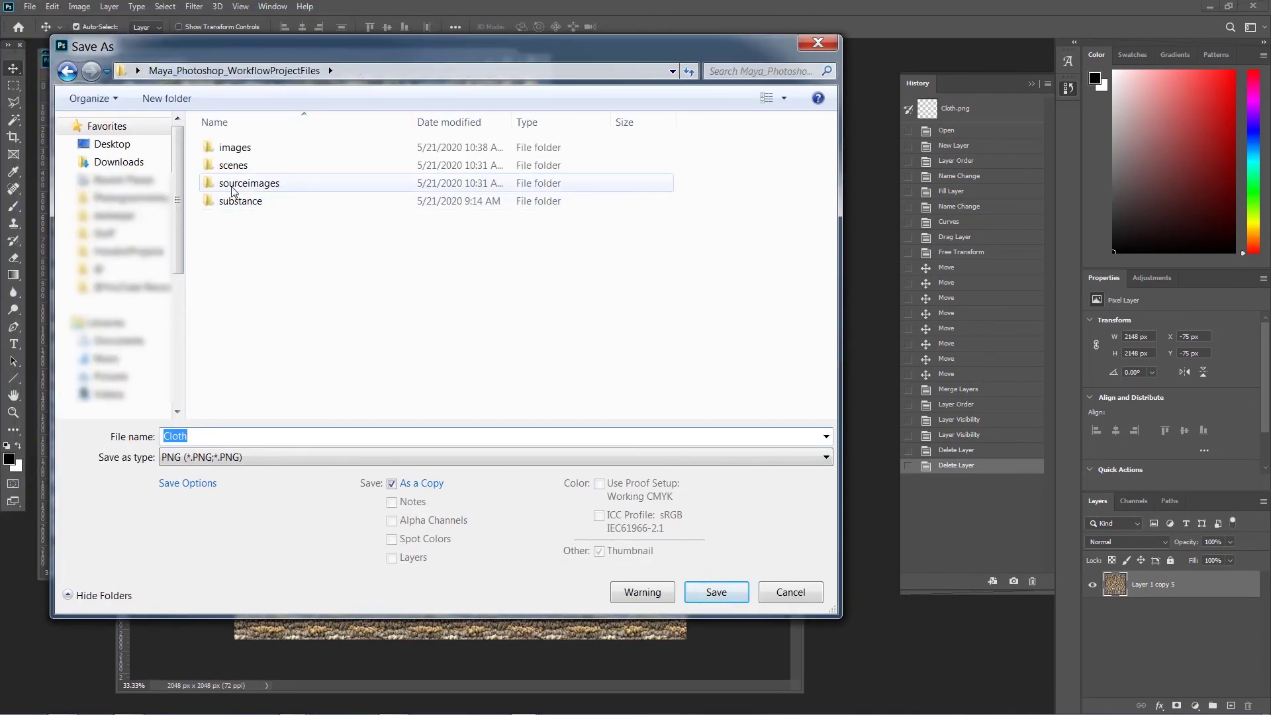
double_click(233, 185)
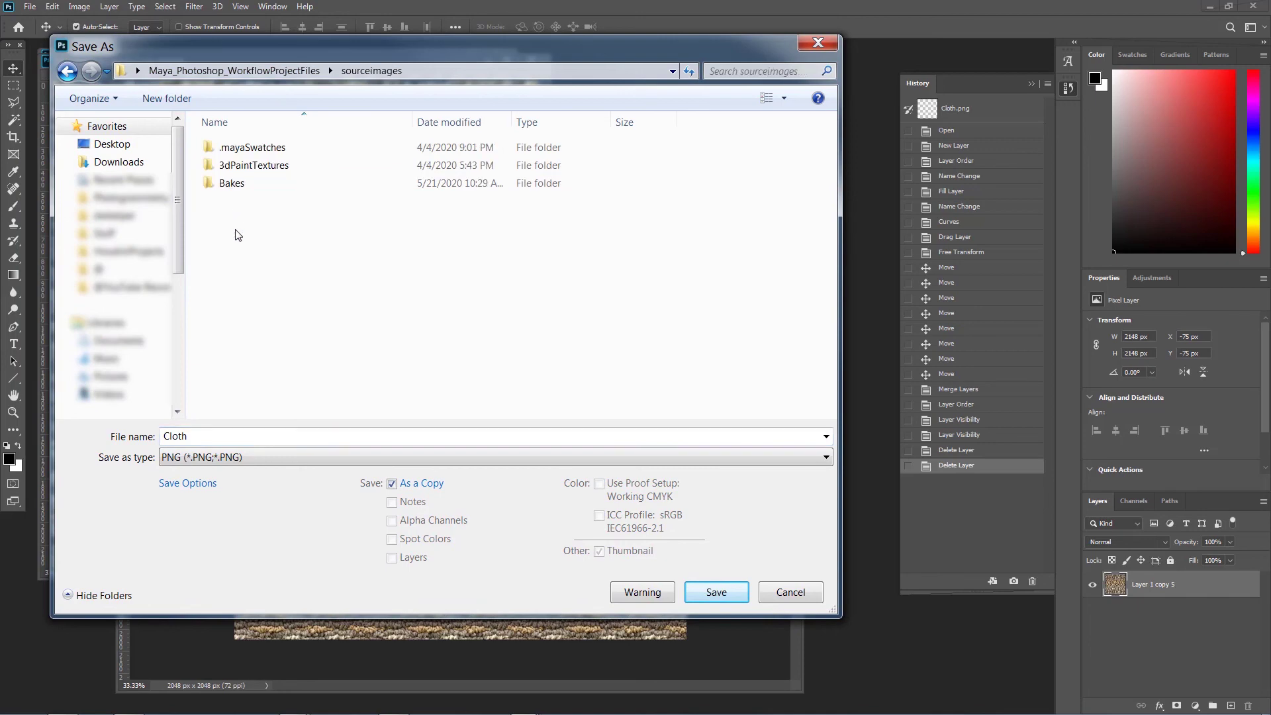
click(212, 457)
click(212, 444)
Save the copy as Cloth_clr.png, then close Cloth.png without saving
double_click(173, 435)
click(201, 438)
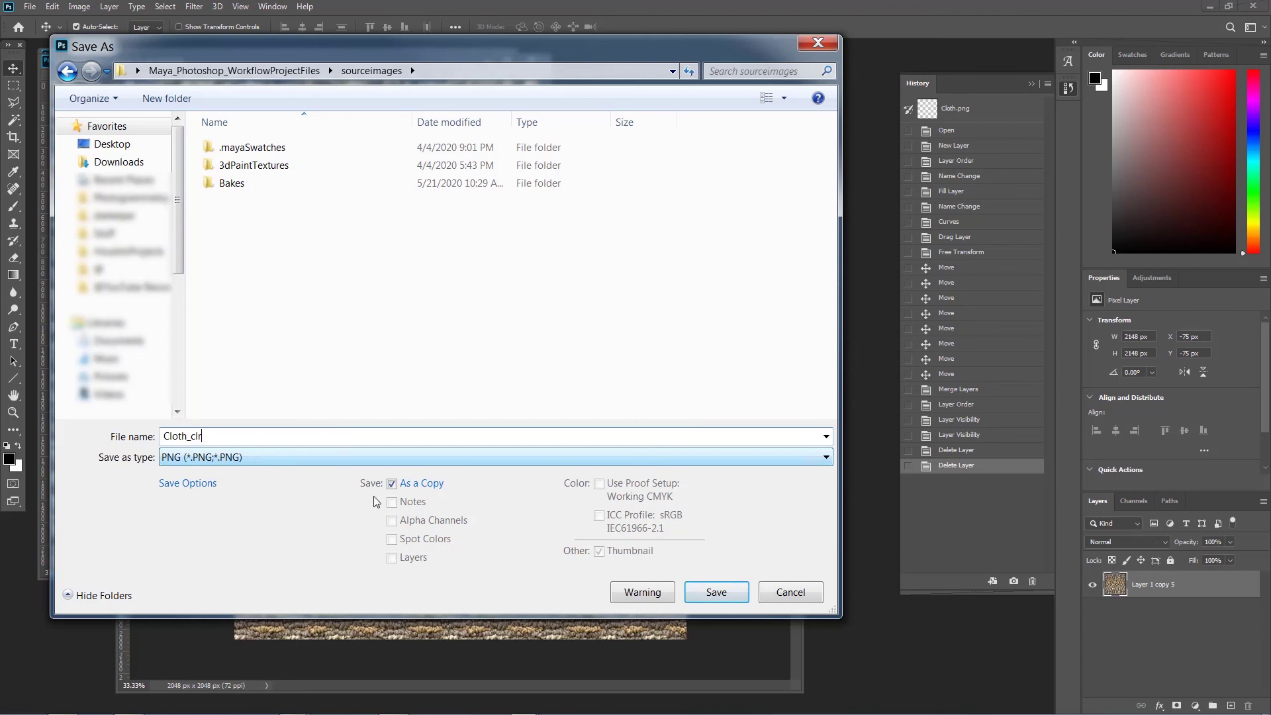
click(700, 593)
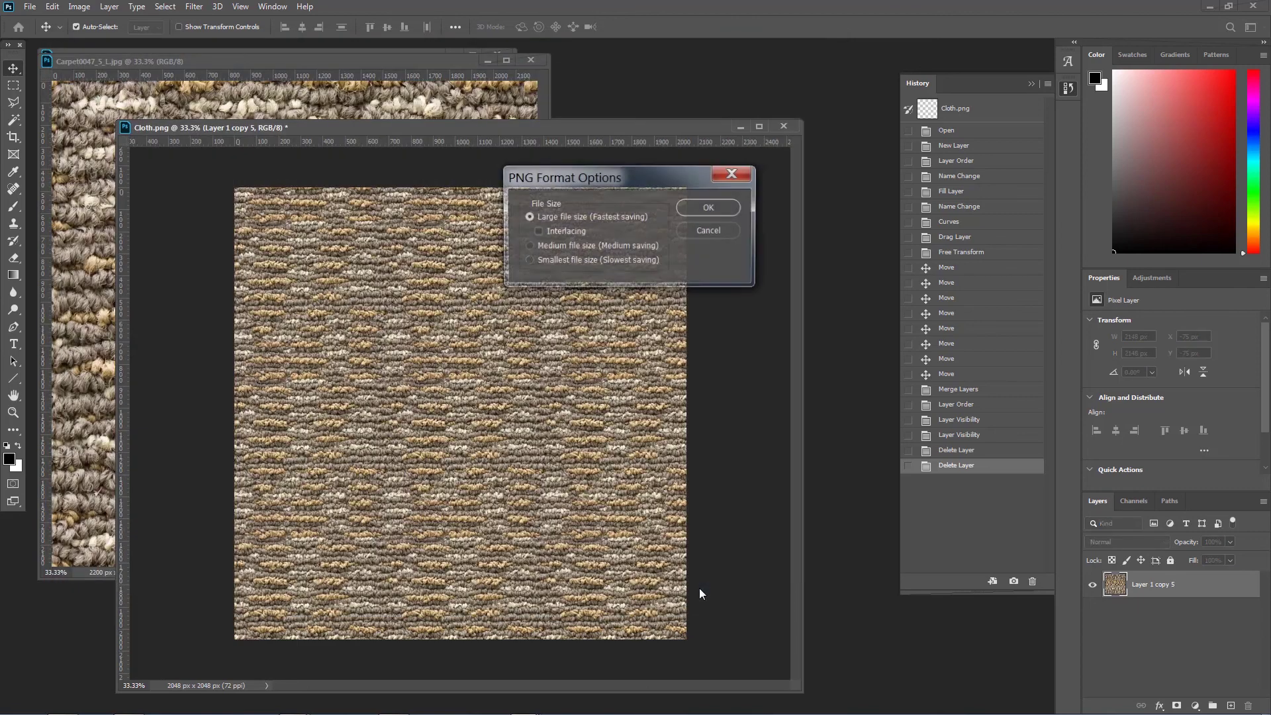
click(684, 206)
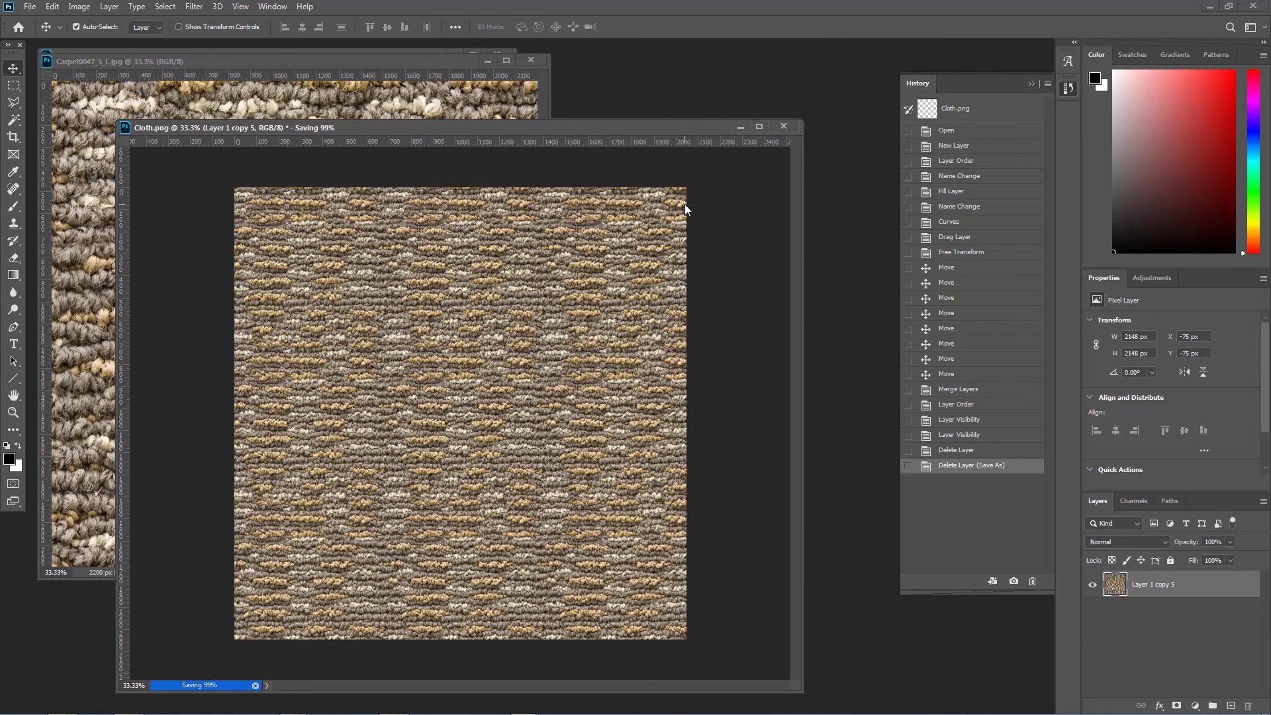
click(781, 129)
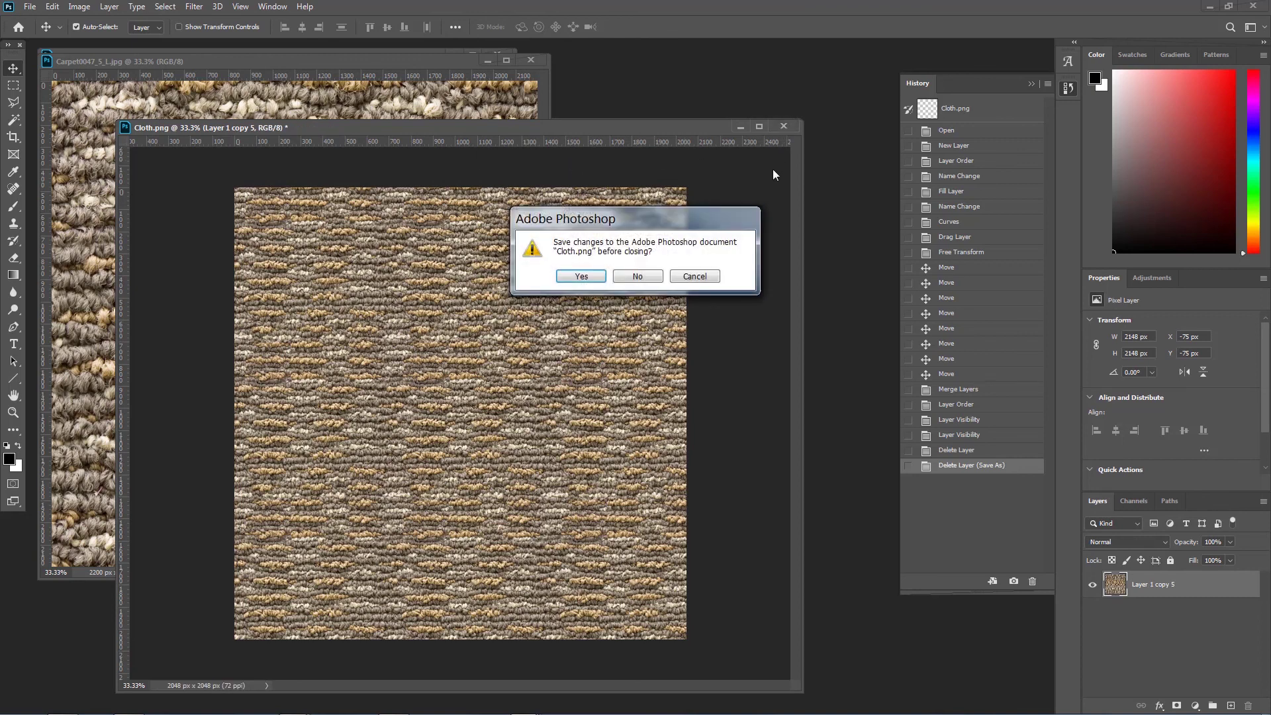
click(632, 277)
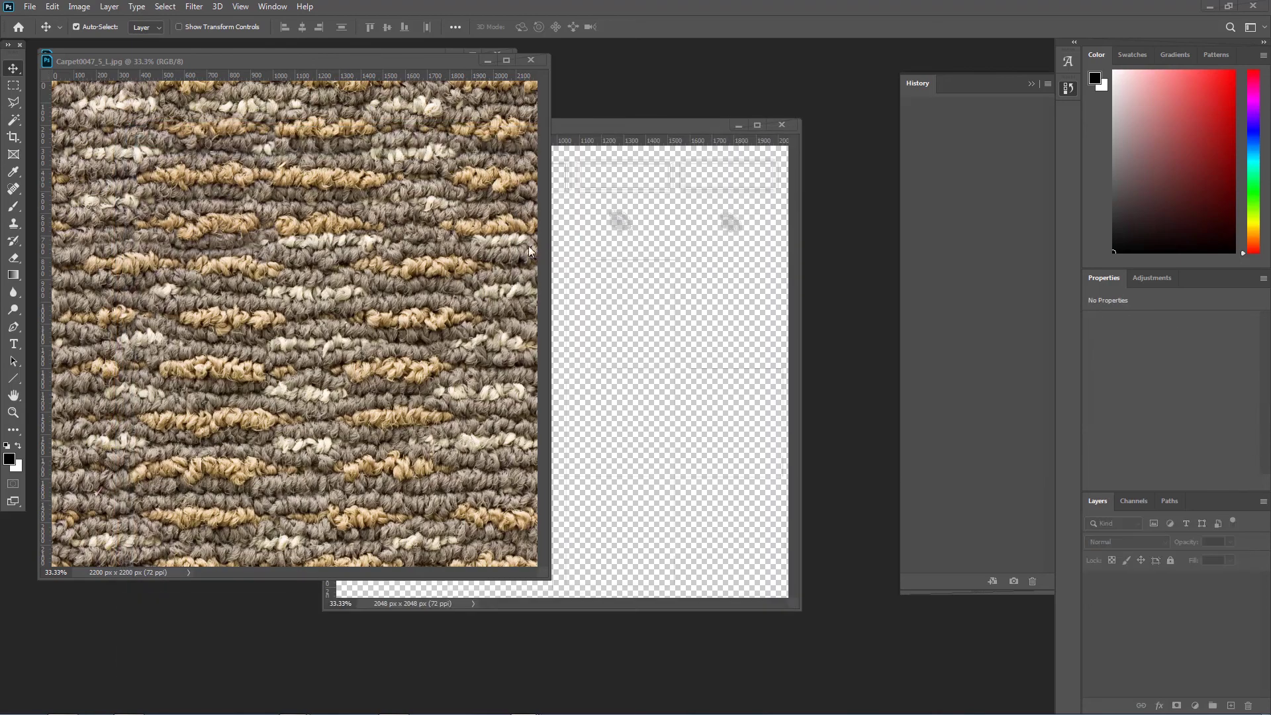
Close the carpet photo and add a new layer named bg below Layer 1 in book.png
click(530, 59)
drag(248, 56, 267, 87)
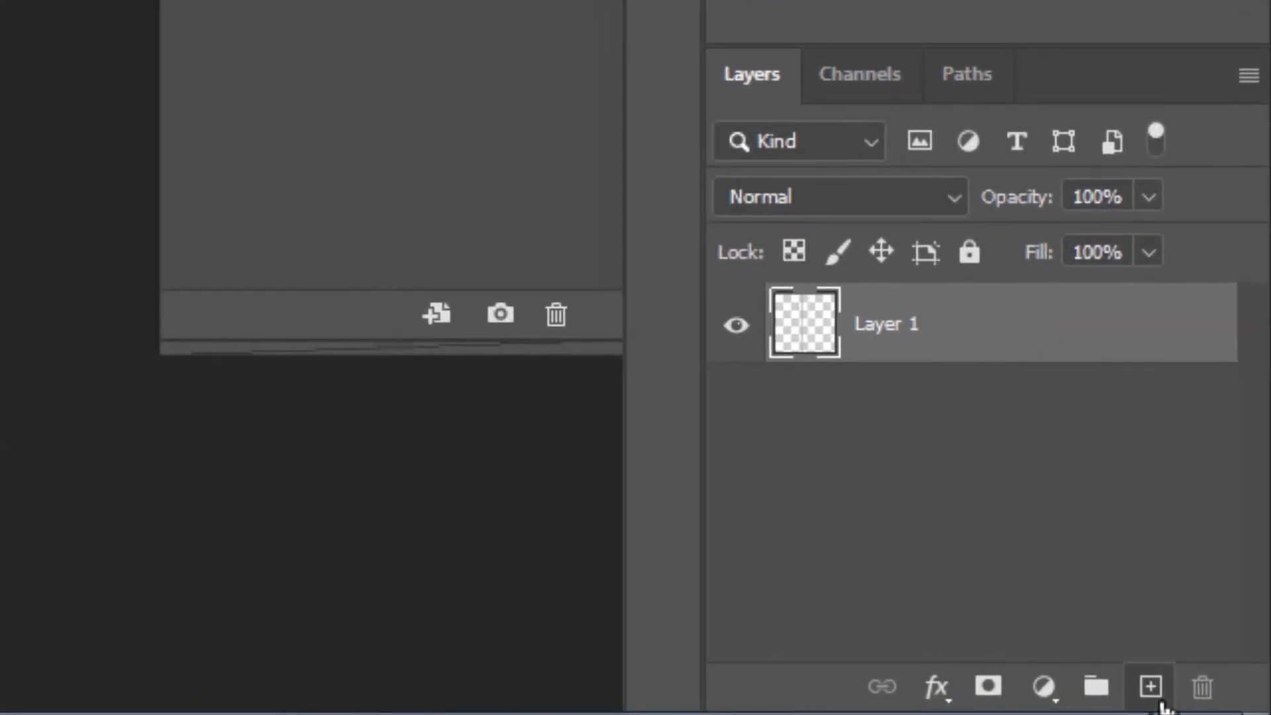
click(1151, 686)
double_click(895, 325)
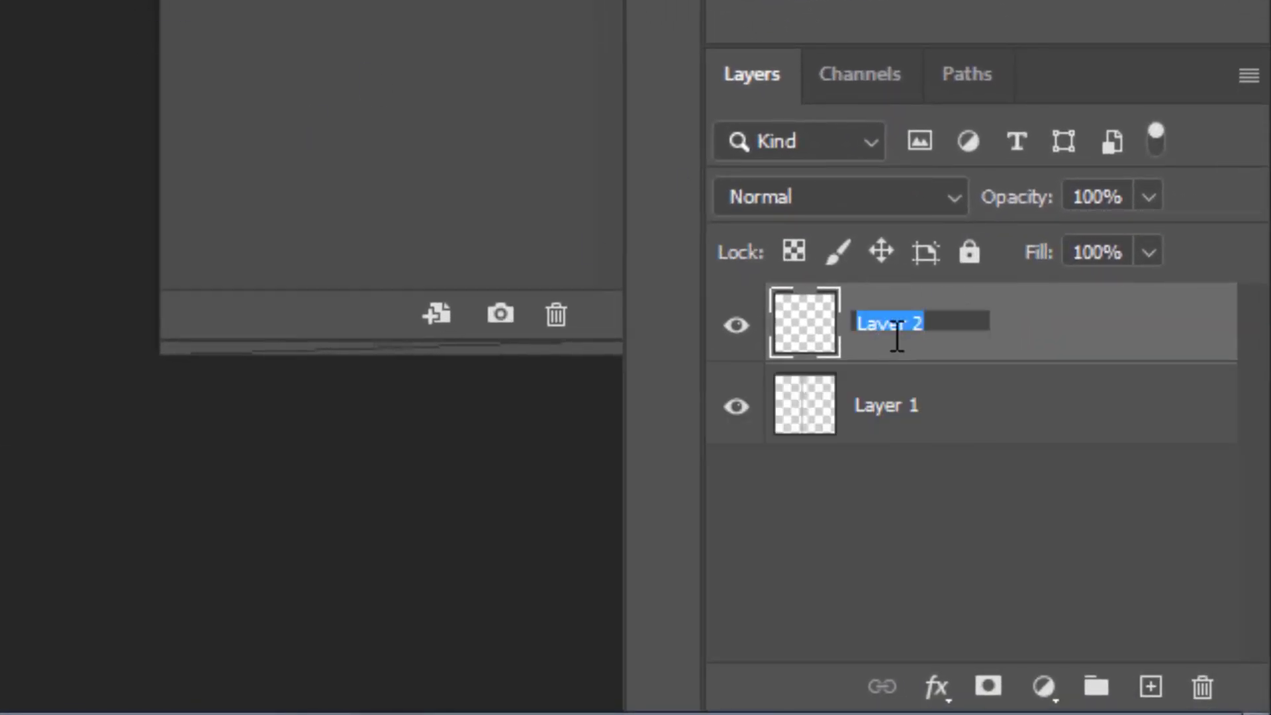
text(bg)
key(Return)
drag(897, 338, 919, 414)
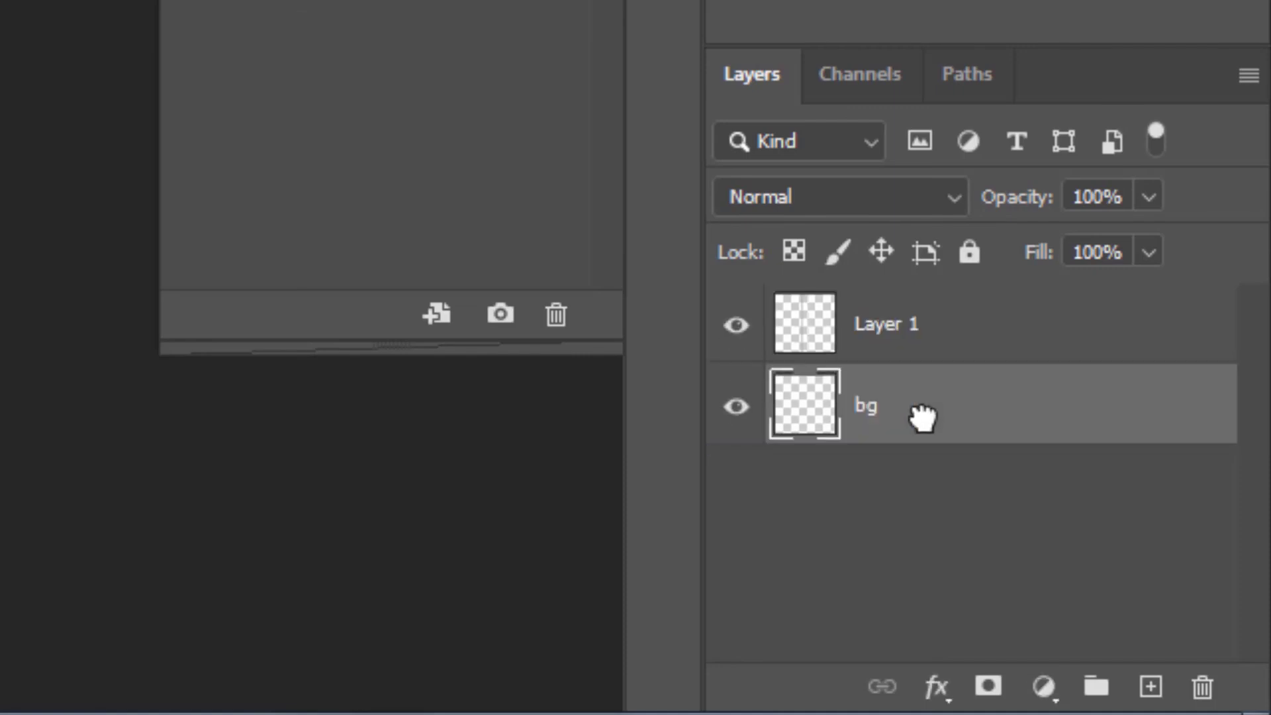
Rename Layer 1 to snapshot and fill the bg layer with white
click(892, 339)
double_click(901, 326)
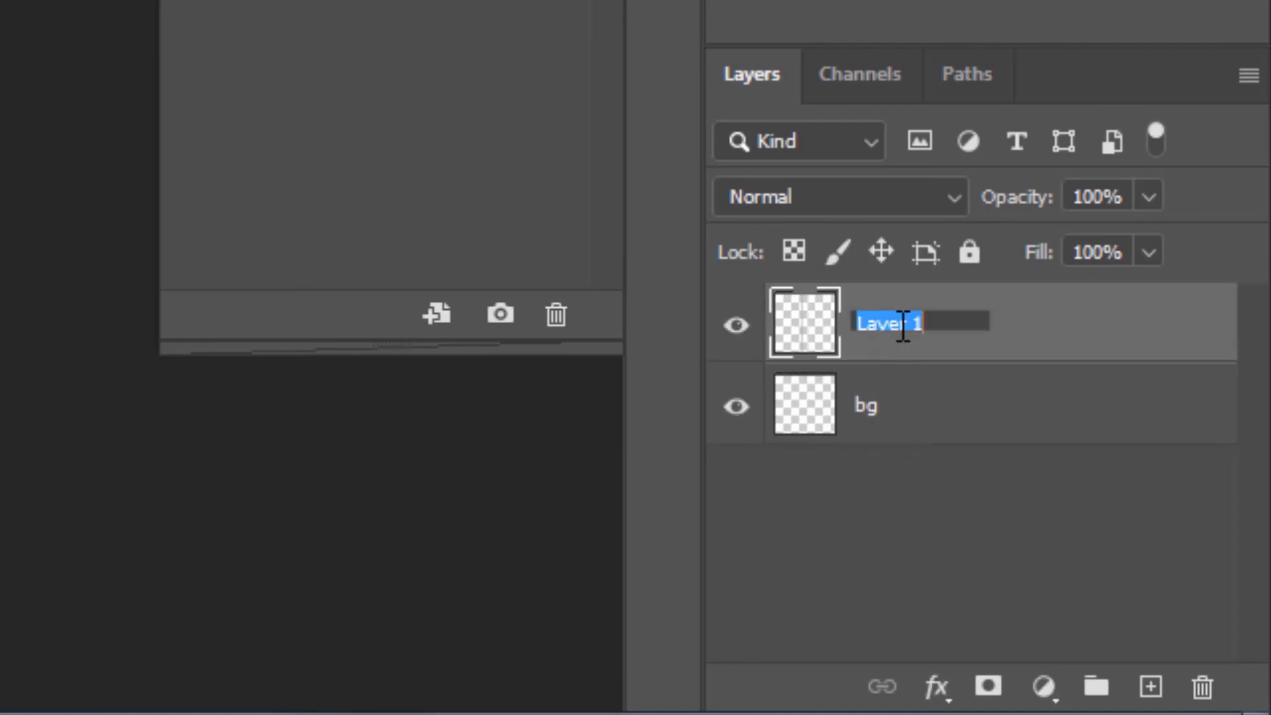
text(snapshot)
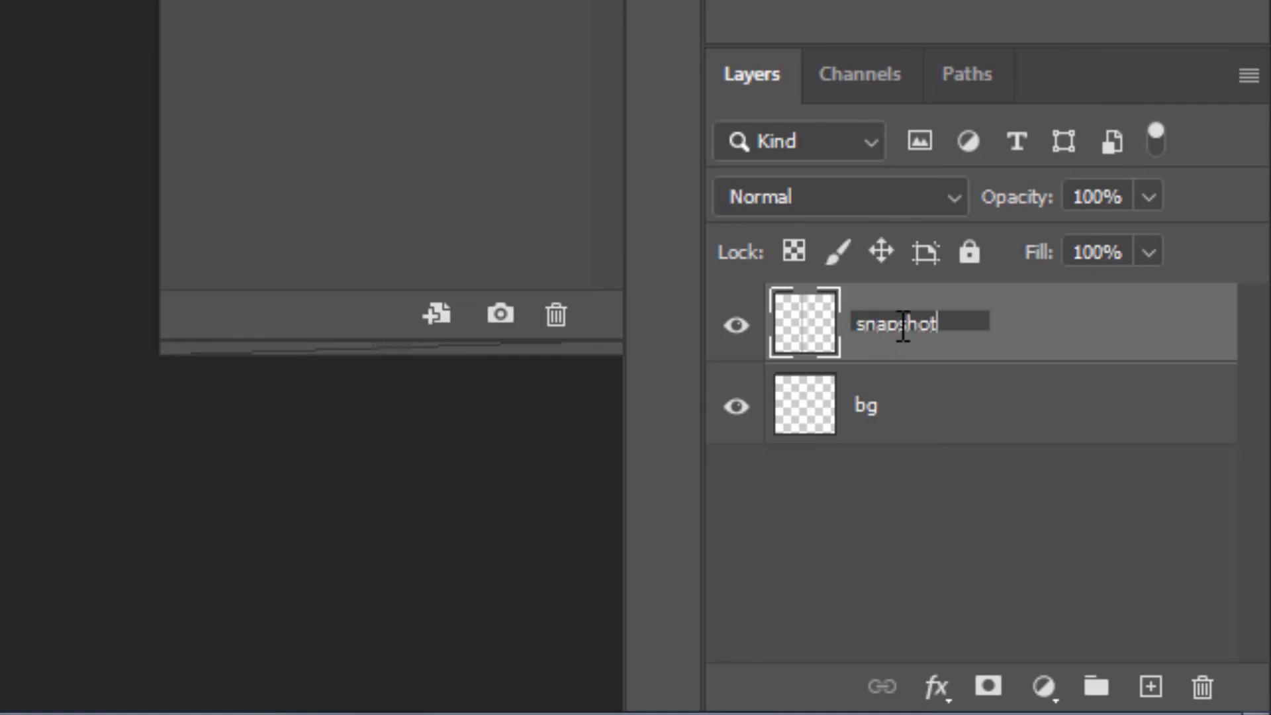
key(Return)
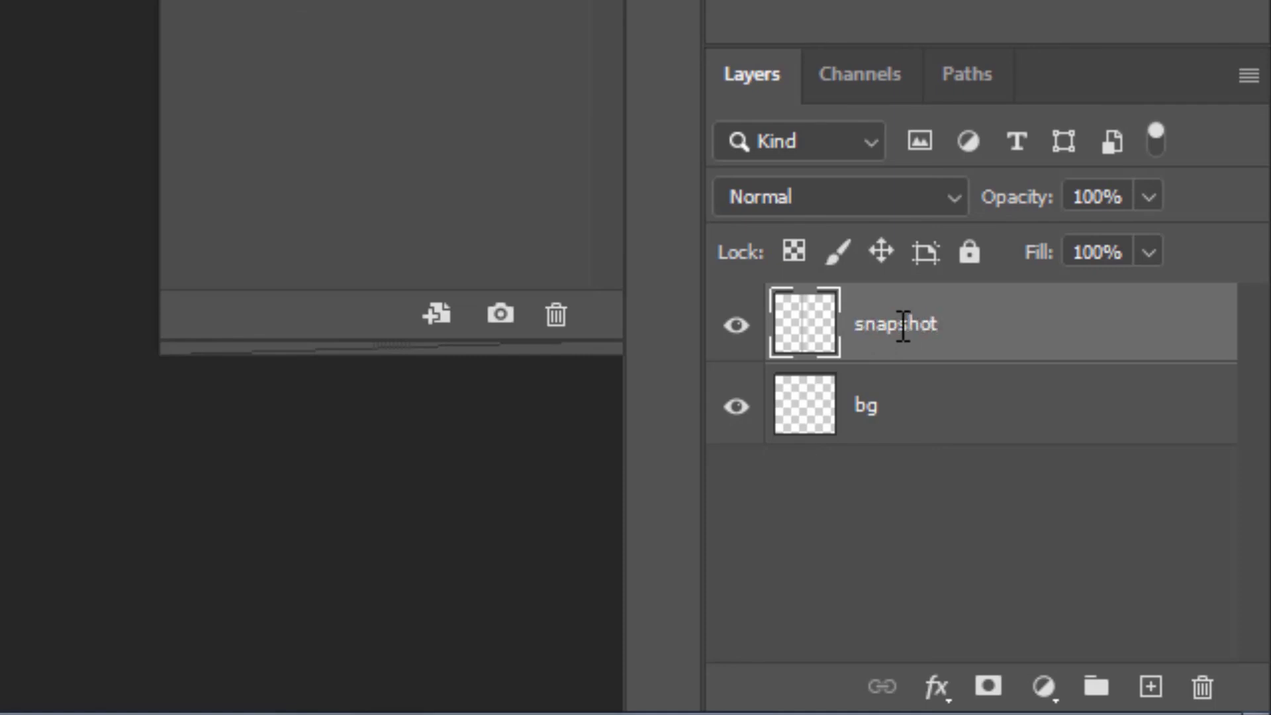
click(906, 405)
key(ctrl+BackSpace)
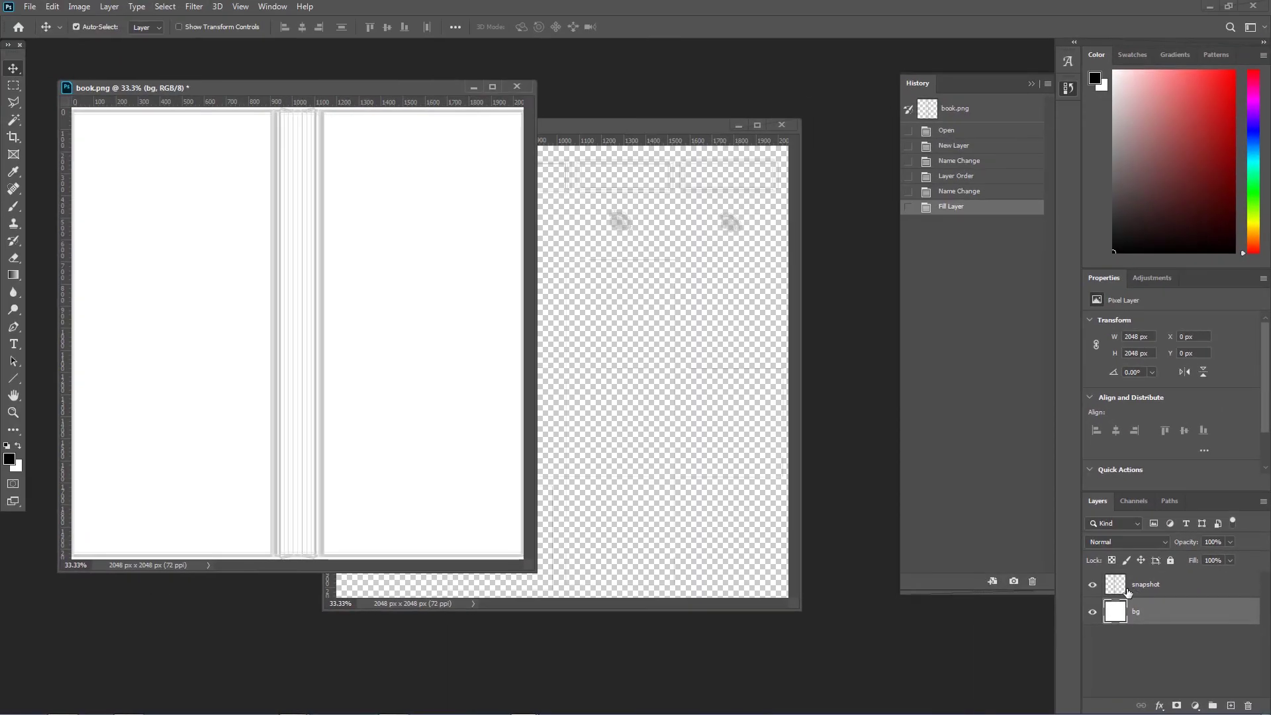
click(311, 407)
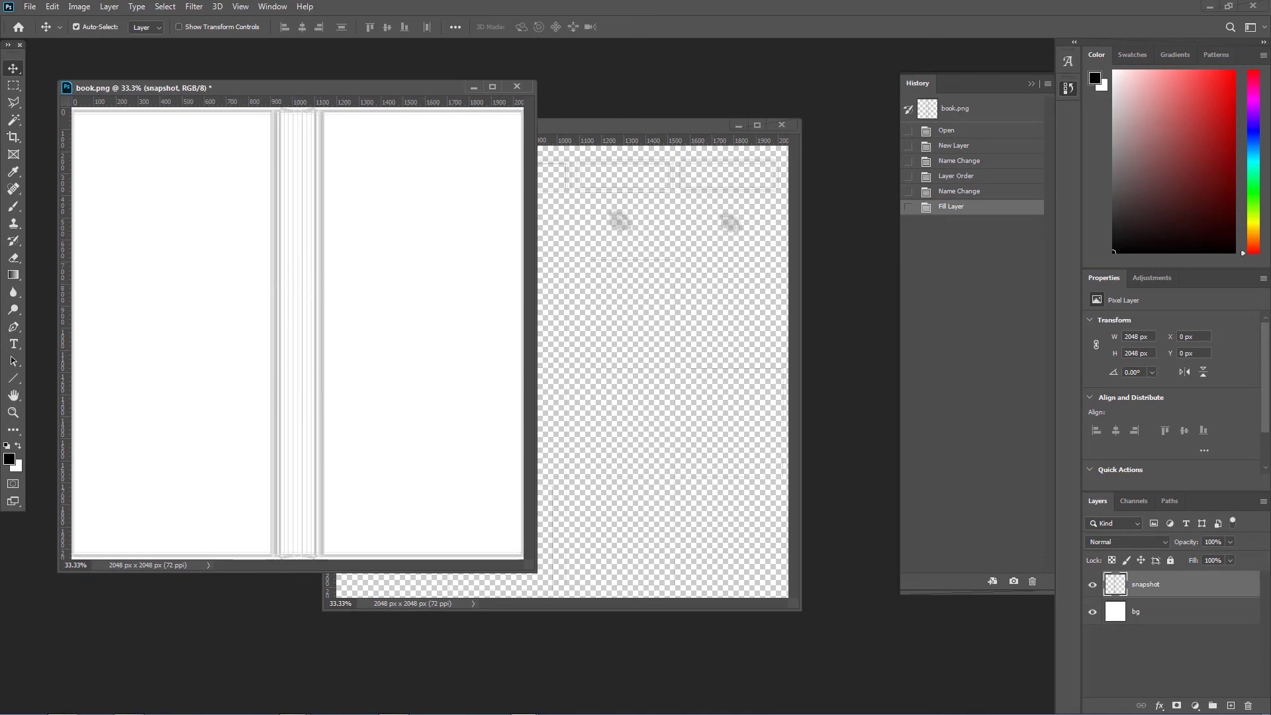
Open BookCover_CLR_01 (2).jpg and copy it into book.png as a new layer
drag(544, 589, 849, 482)
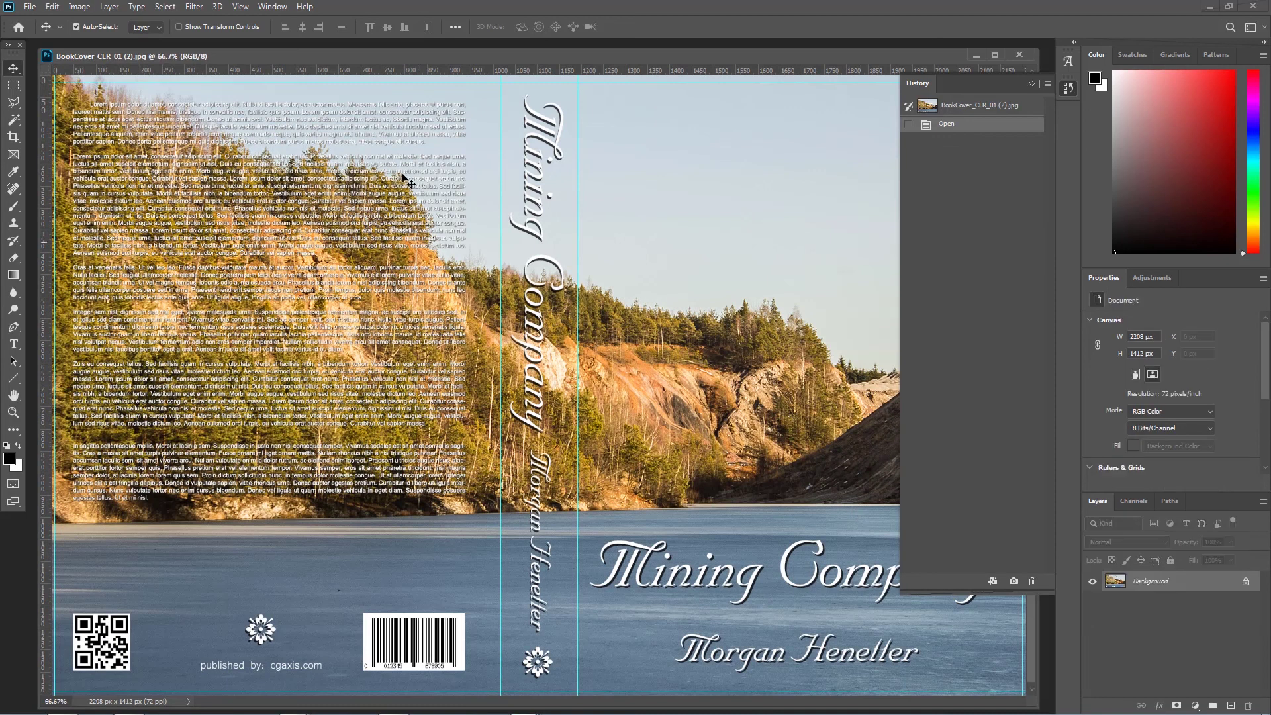
drag(288, 66, 517, 176)
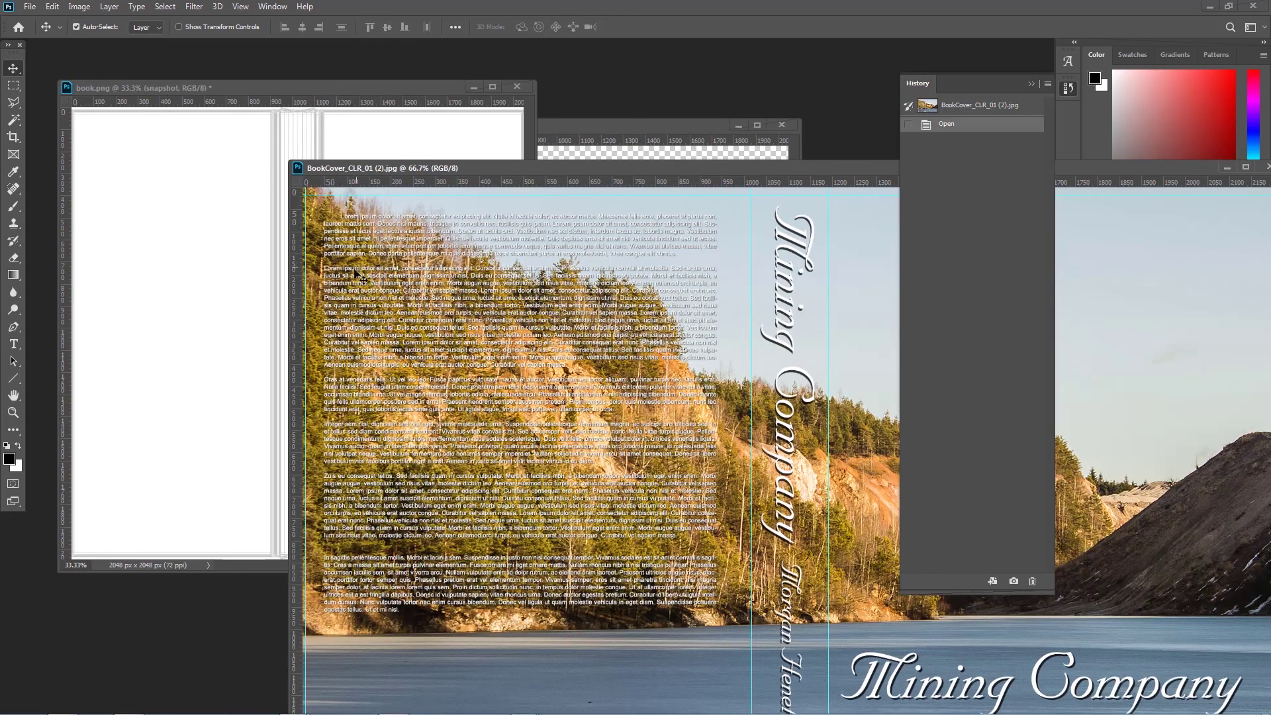
drag(357, 273, 226, 326)
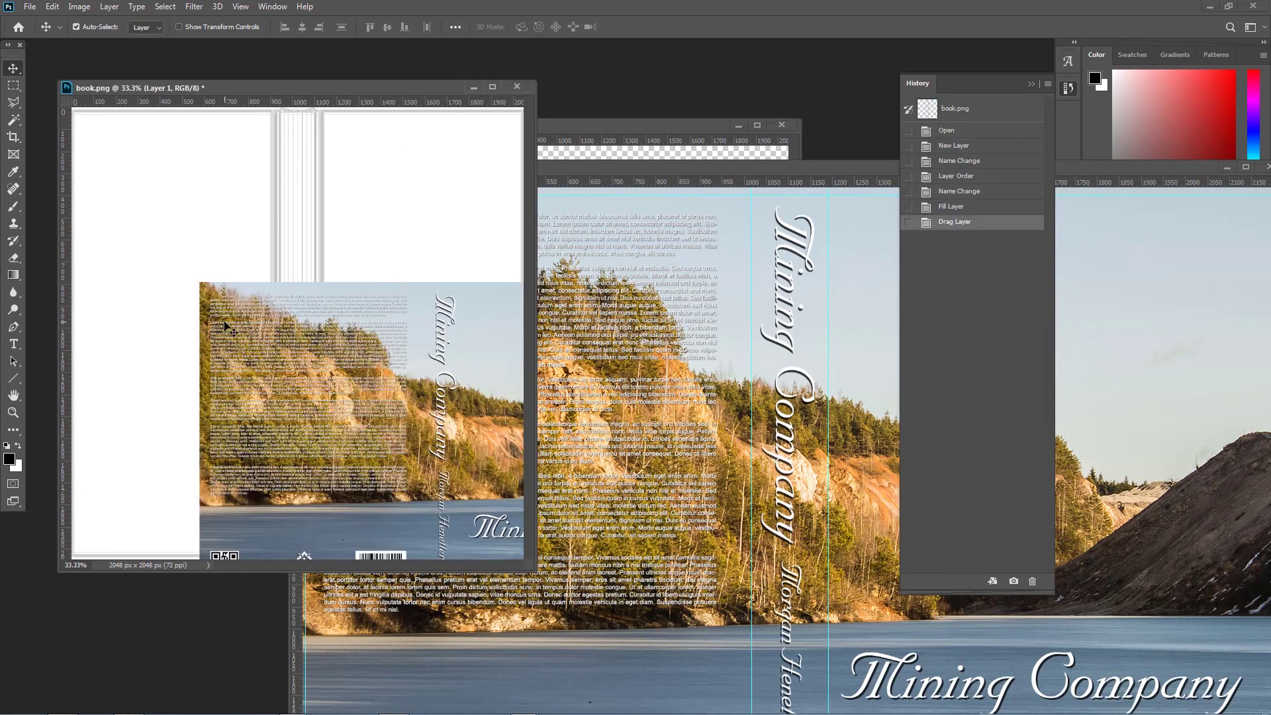
key(ctrl+z)
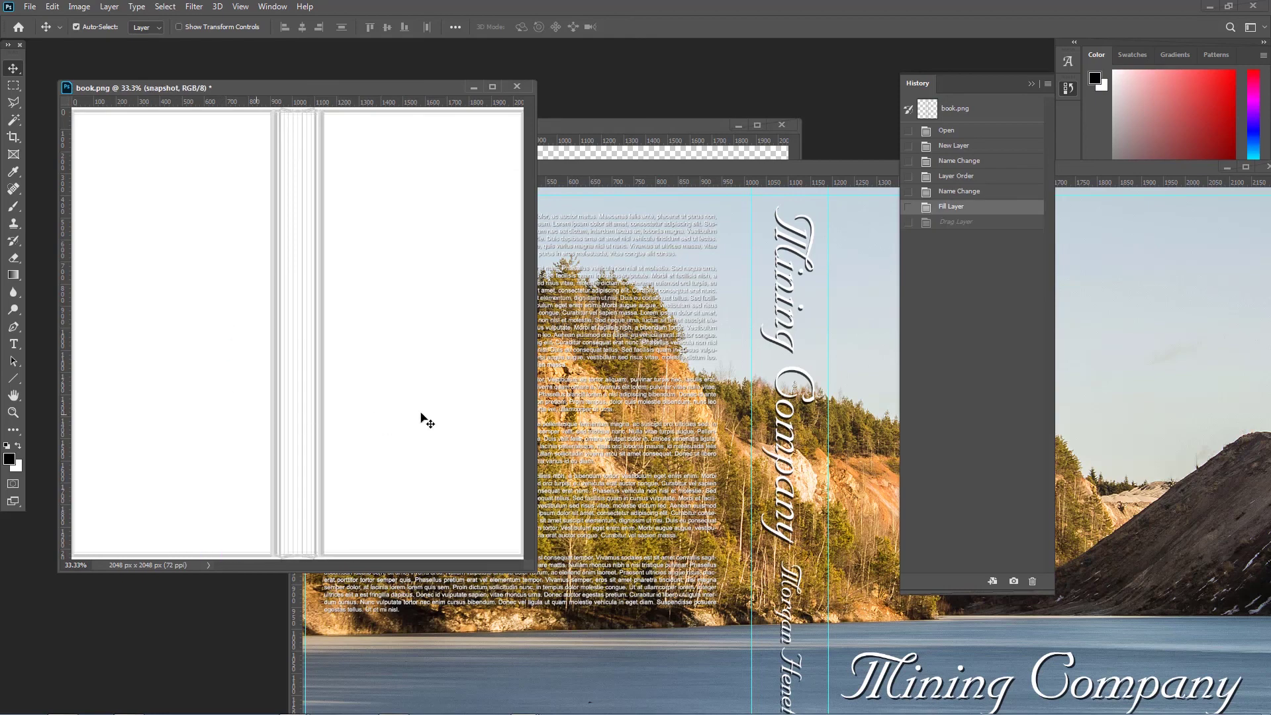
drag(584, 328, 204, 351)
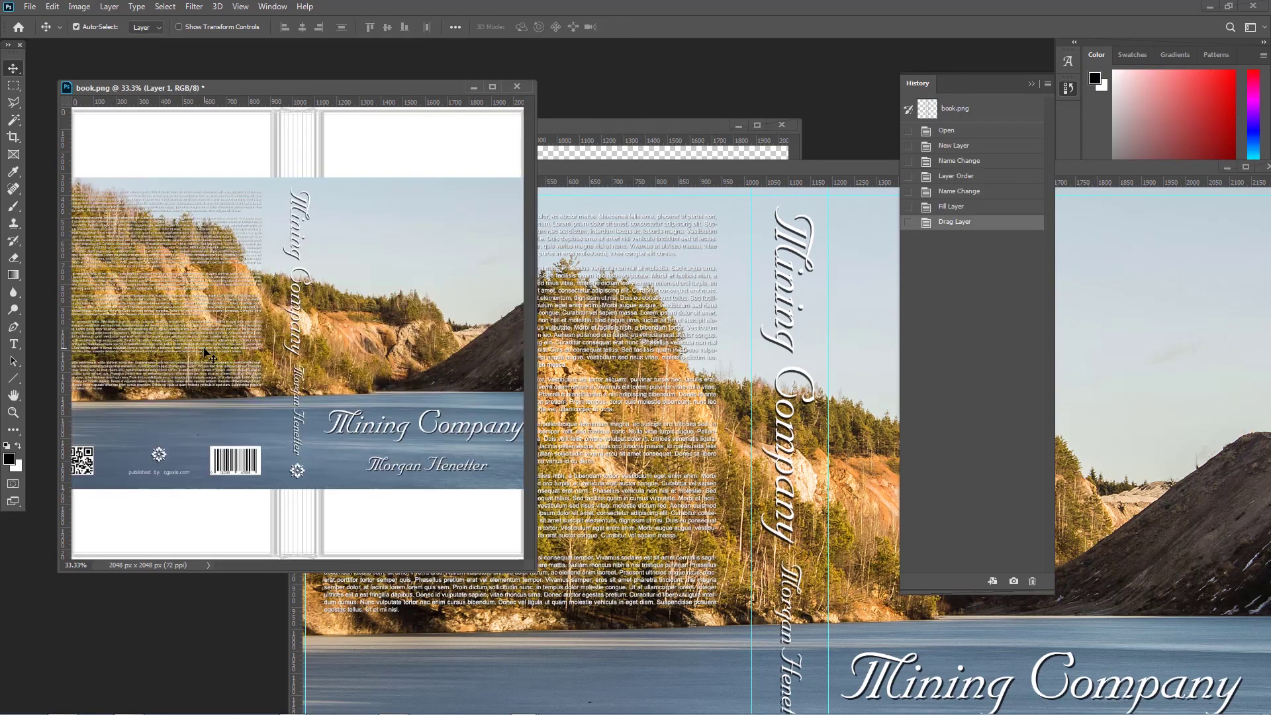
Move the cover image down about 71 px and slightly right over the UV layout
key(ctrl+minus)
key(ctrl+minus)
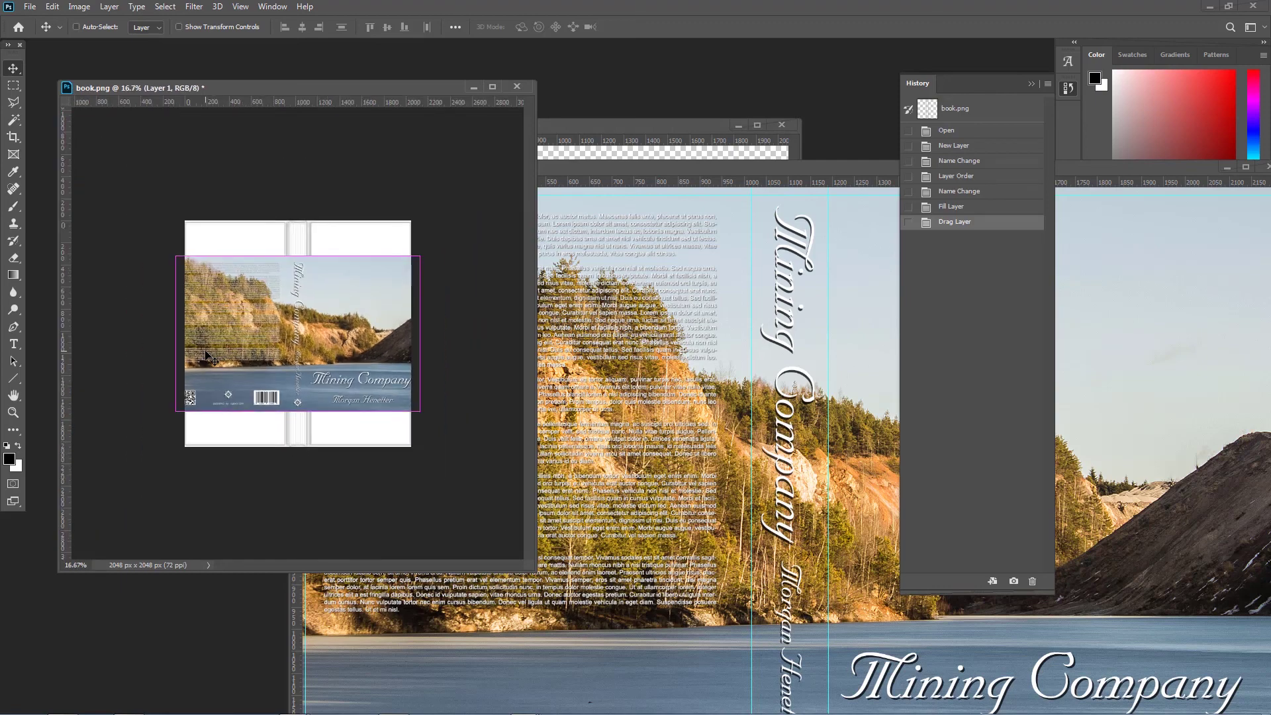
key(ctrl)
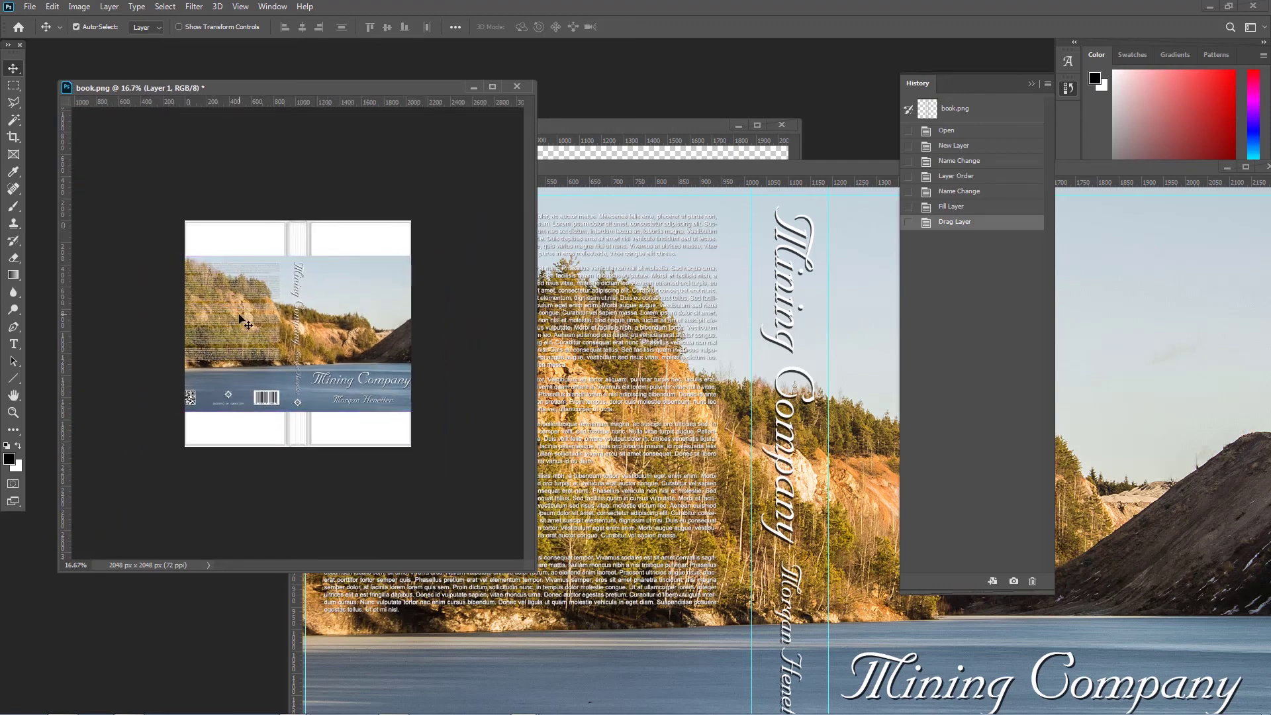
mouse_move(251, 358)
mouse_down()
mouse_move(252, 375)
mouse_move(246, 336)
mouse_move(241, 348)
mouse_up()
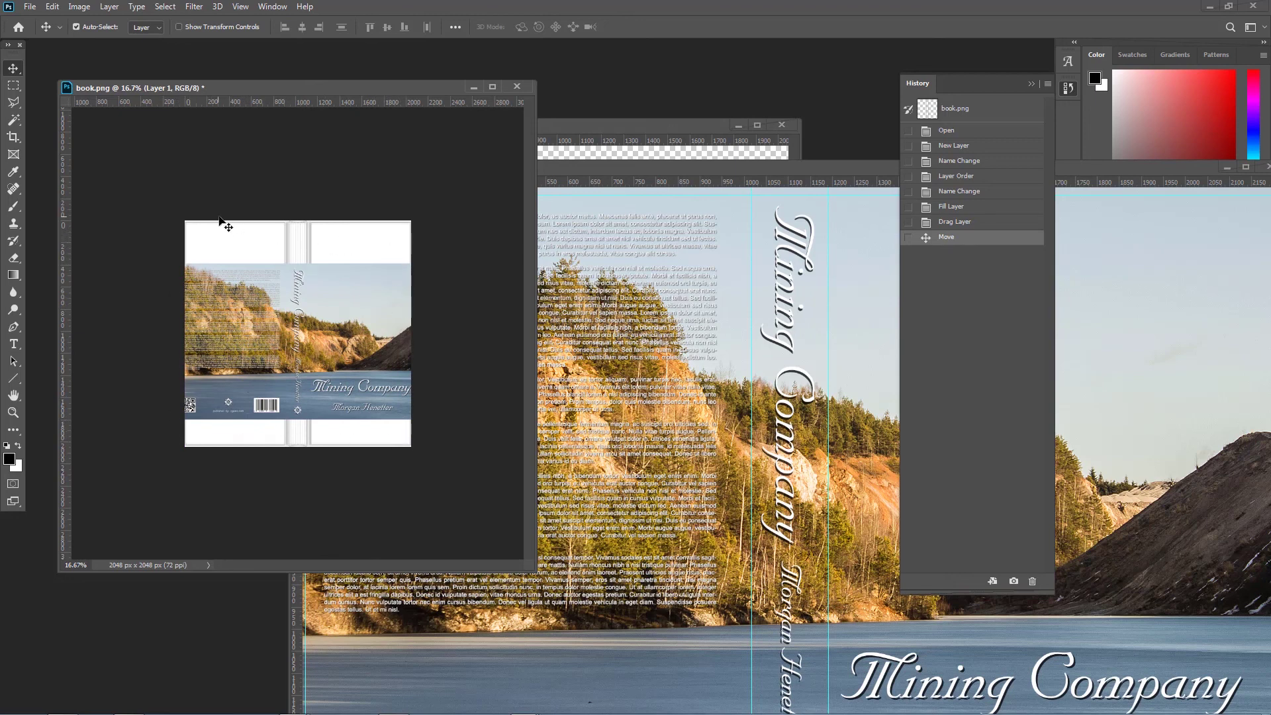
drag(247, 329, 242, 325)
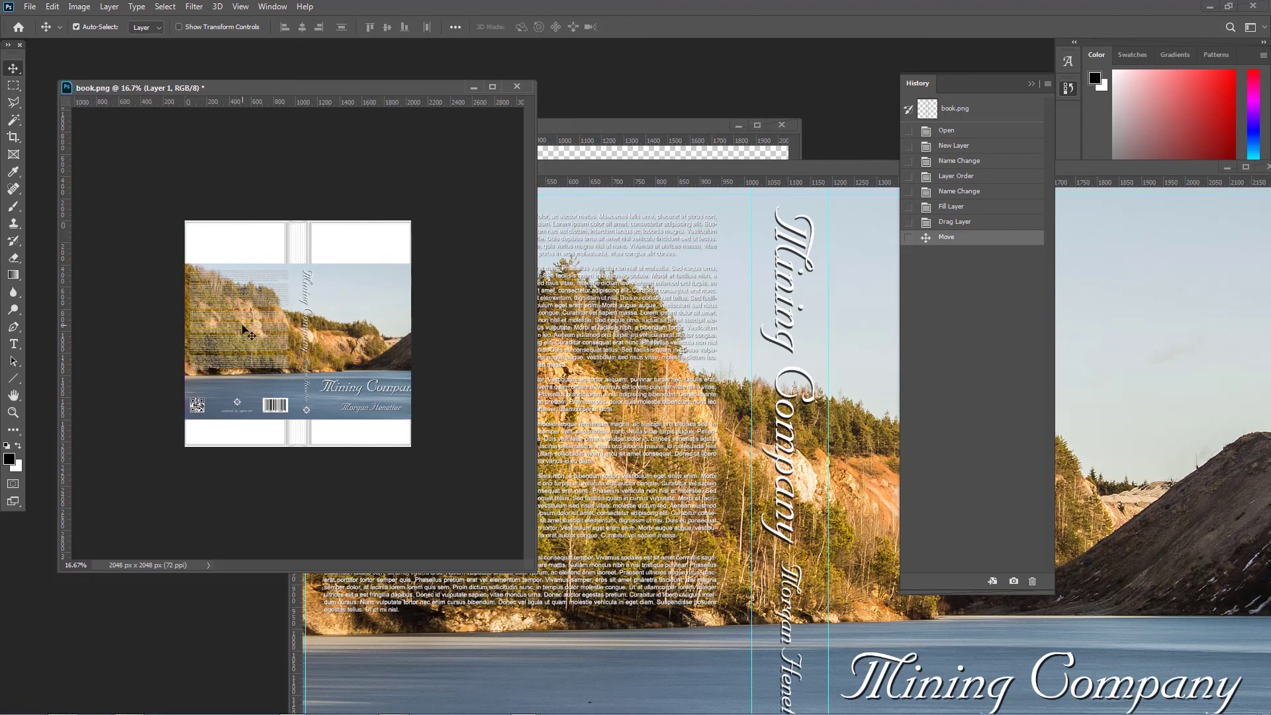
Resize the cover to 92.75% width, stretch it top to bottom, and move snapshot above it
key(ctrl+t)
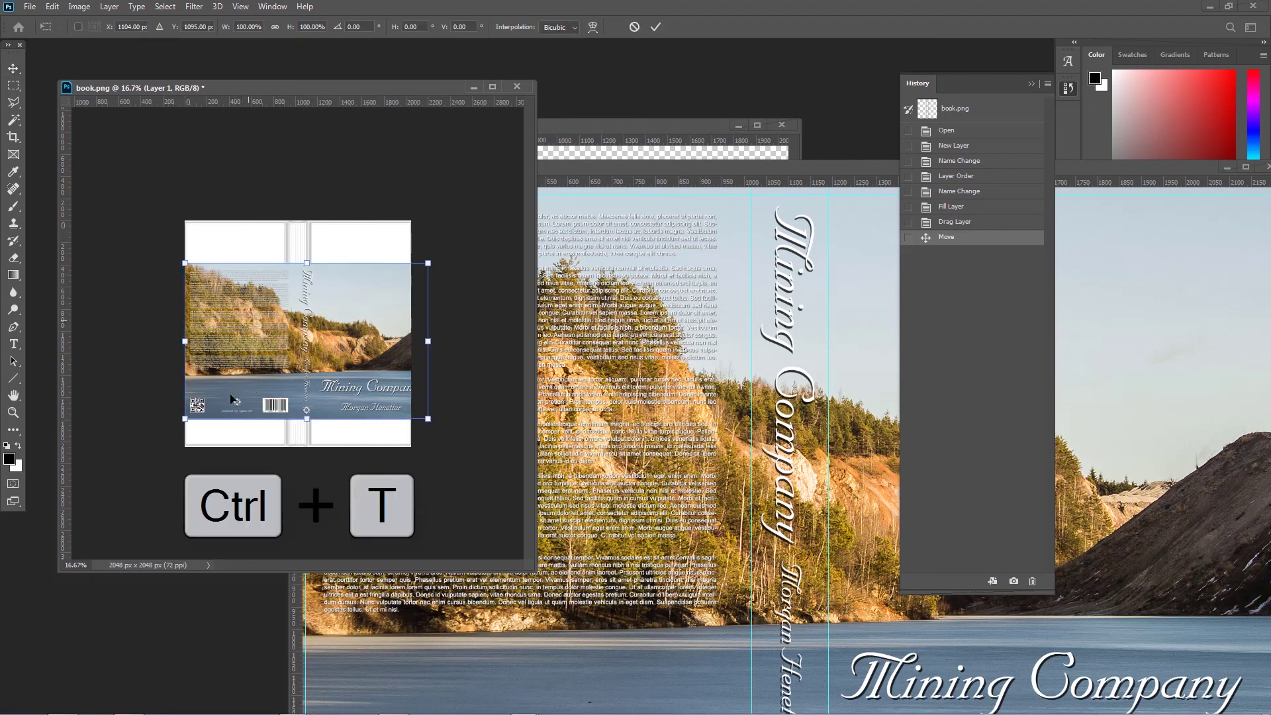
drag(428, 341, 411, 341)
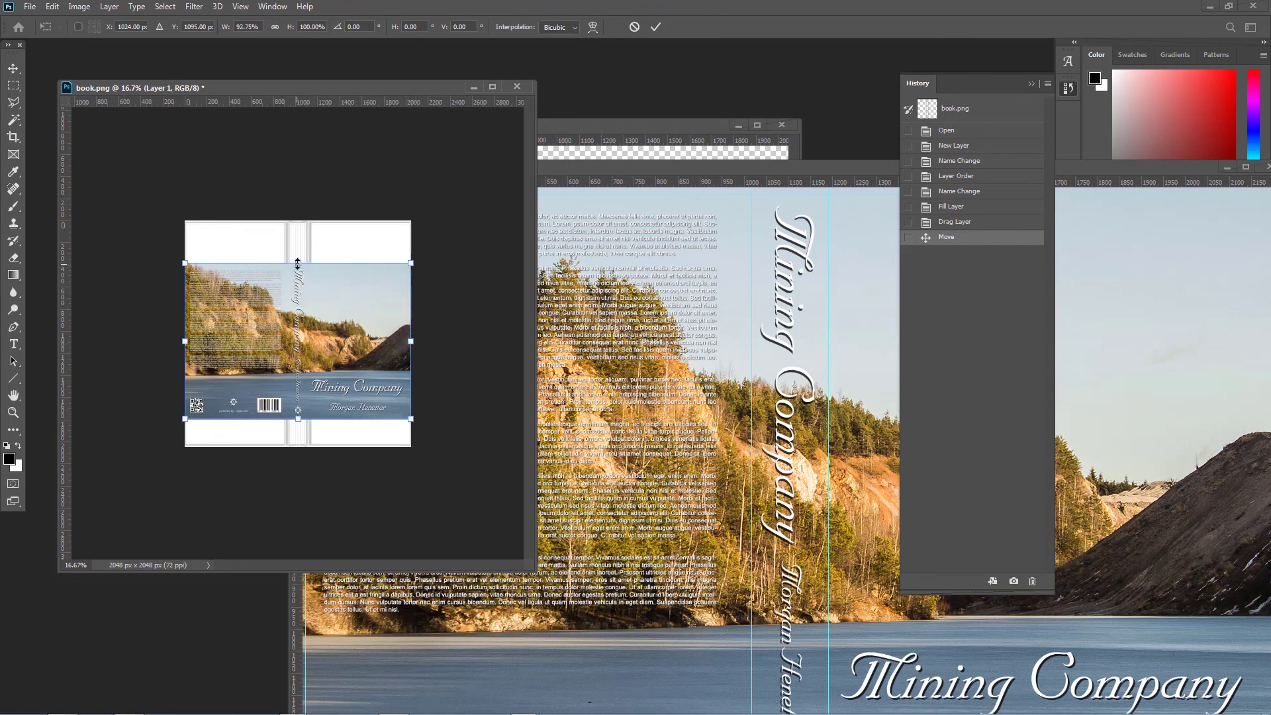
drag(298, 263, 298, 220)
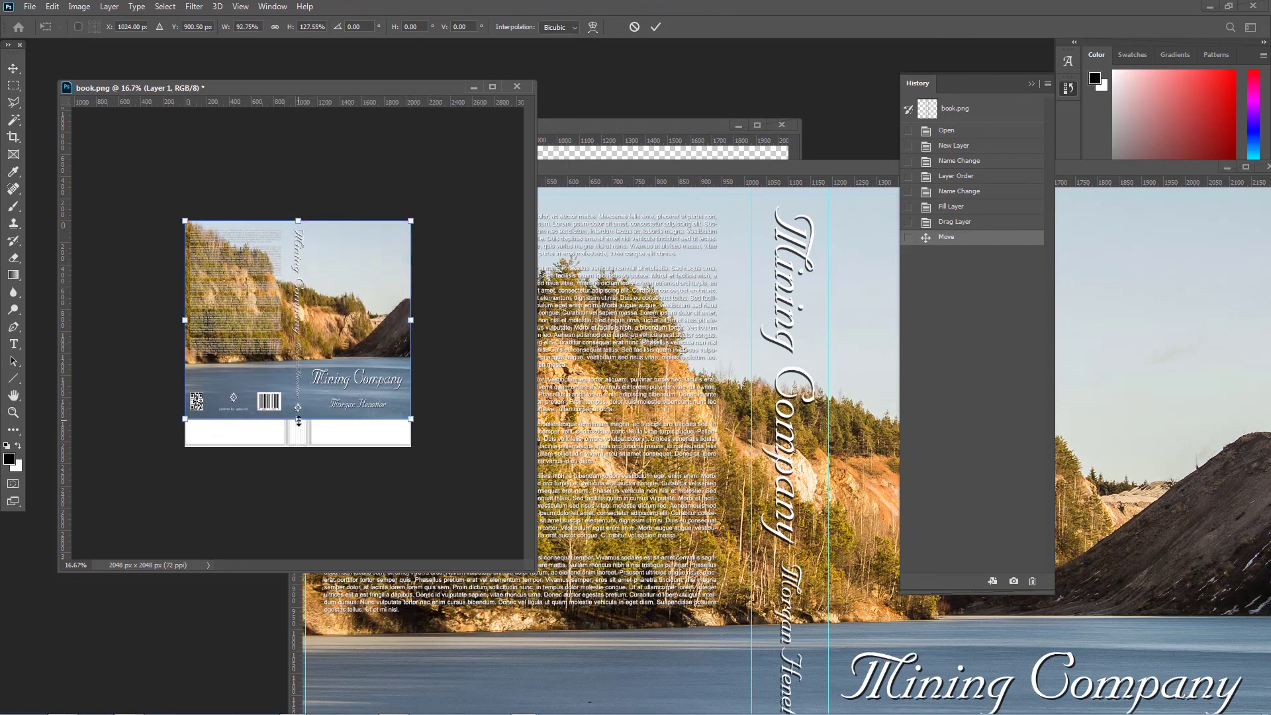
drag(297, 420, 298, 446)
key(Return)
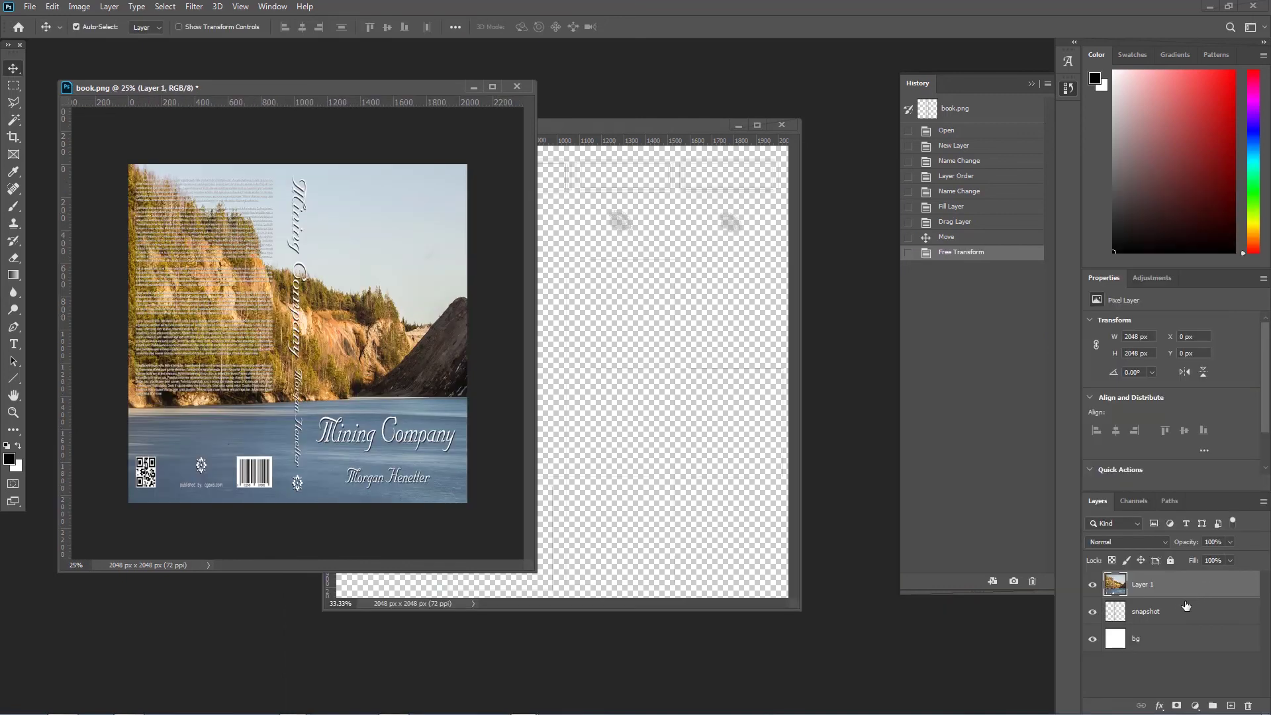
click(1145, 612)
drag(1155, 617, 1150, 573)
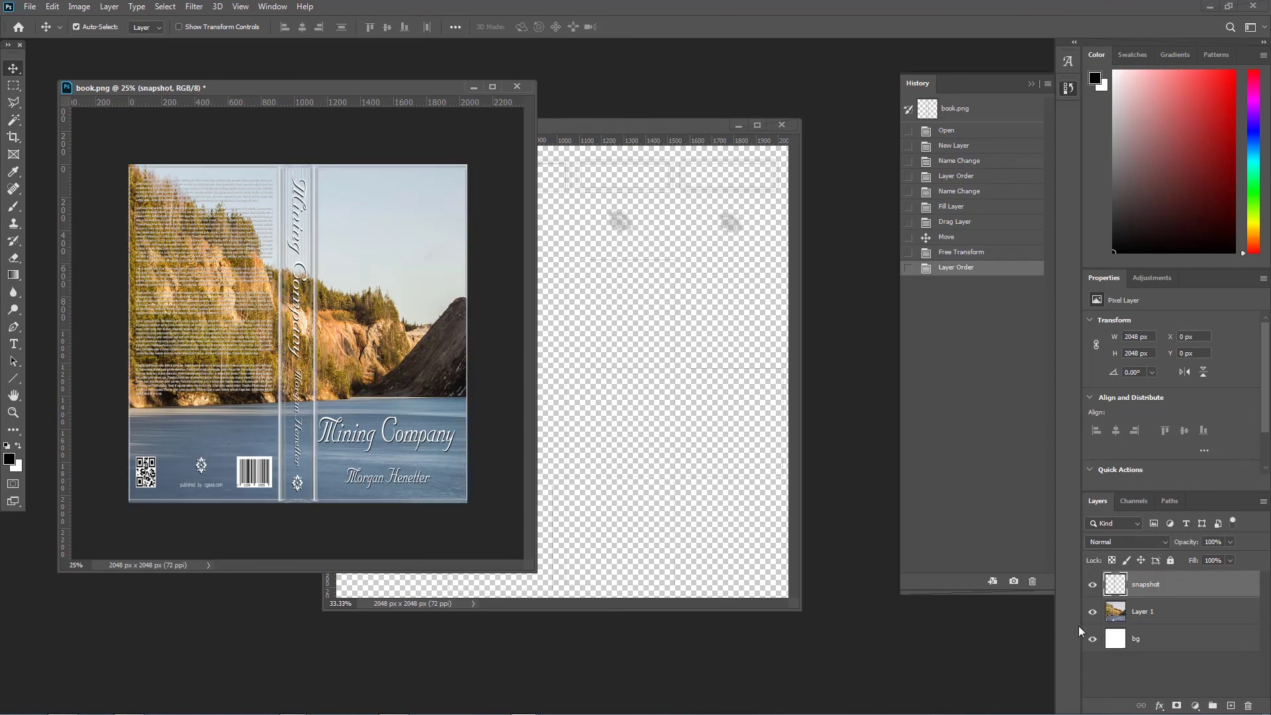
Delete the snapshot and bg layers from book.png
click(1248, 706)
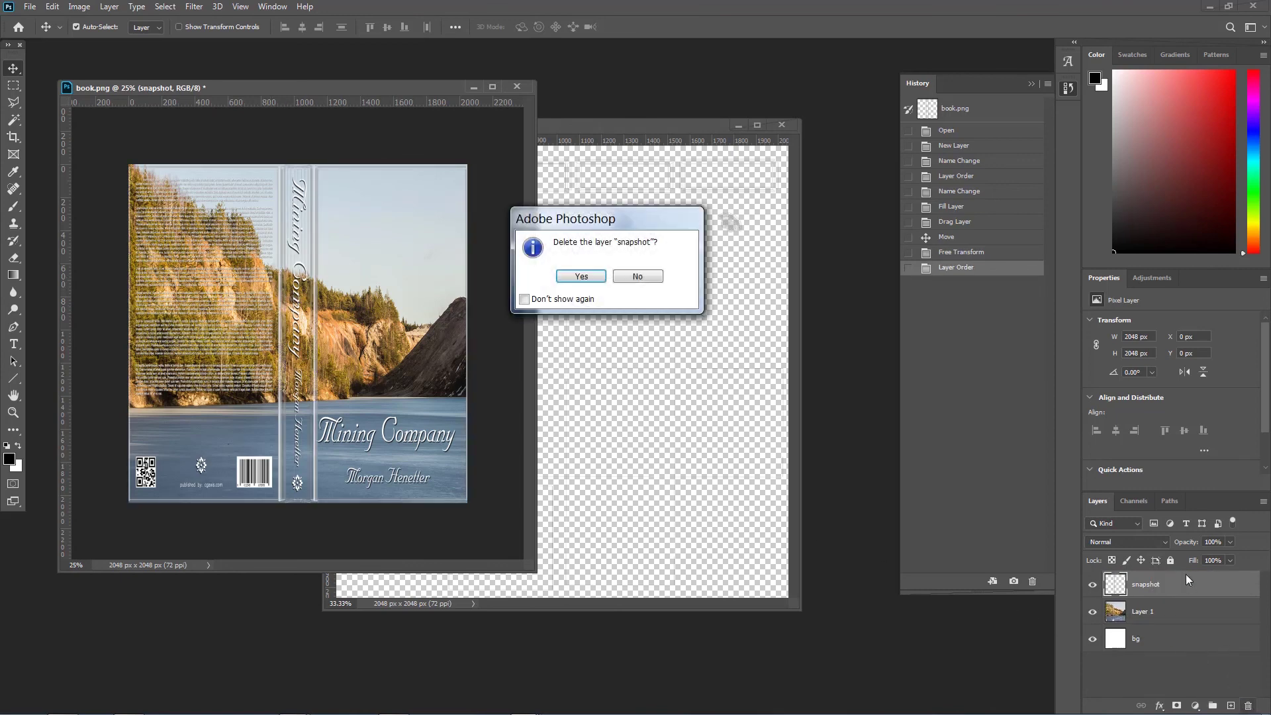
key(Return)
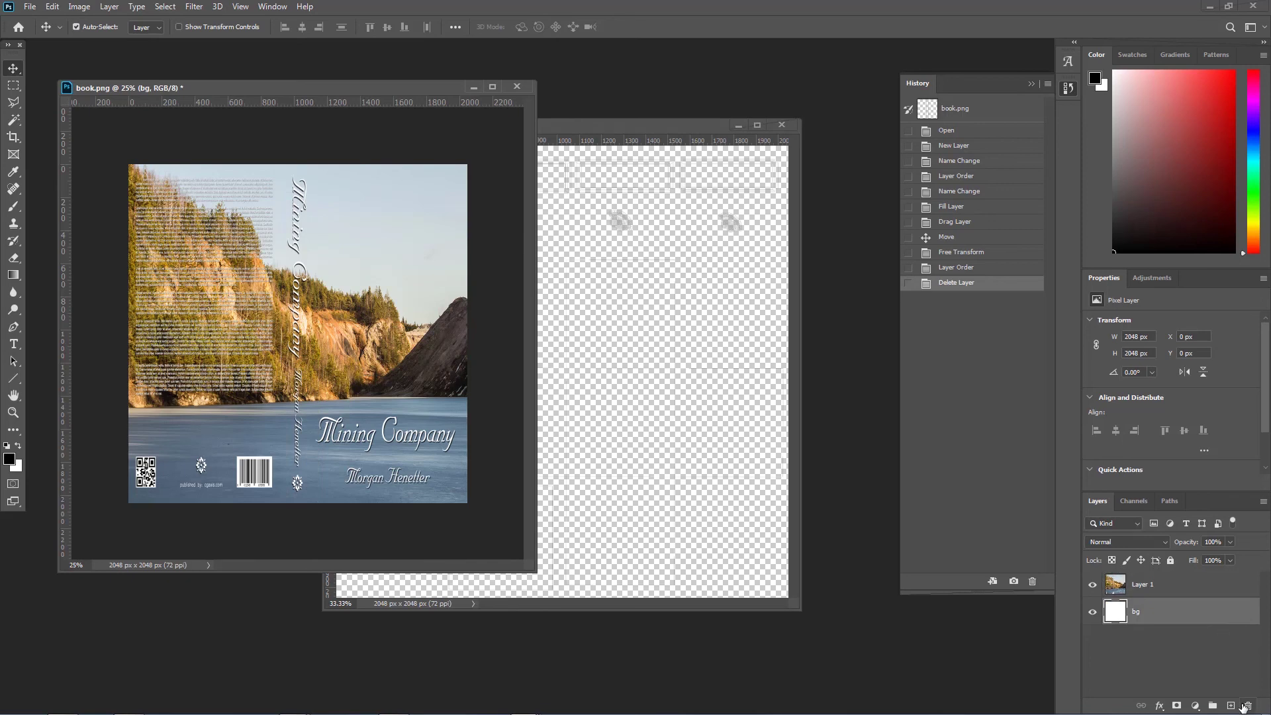
click(1245, 705)
key(Return)
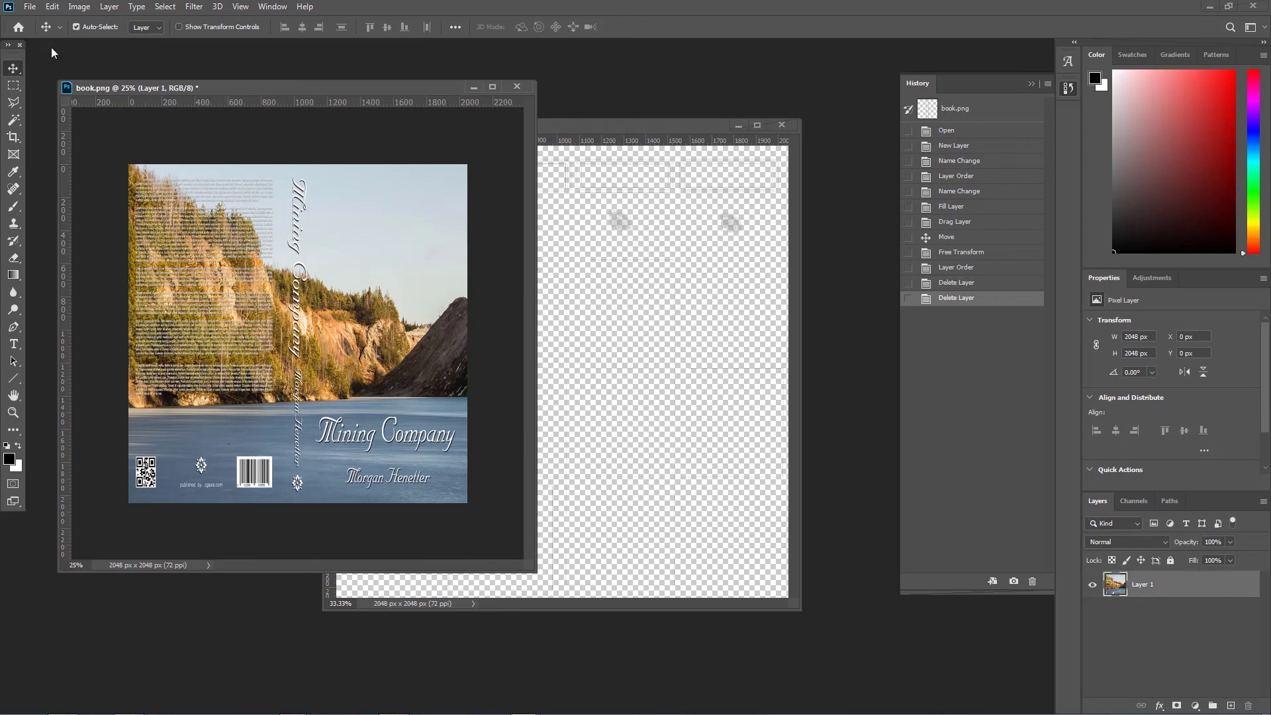
Save the cover art as a PNG copy named book_clr in the images folder
click(33, 8)
click(61, 207)
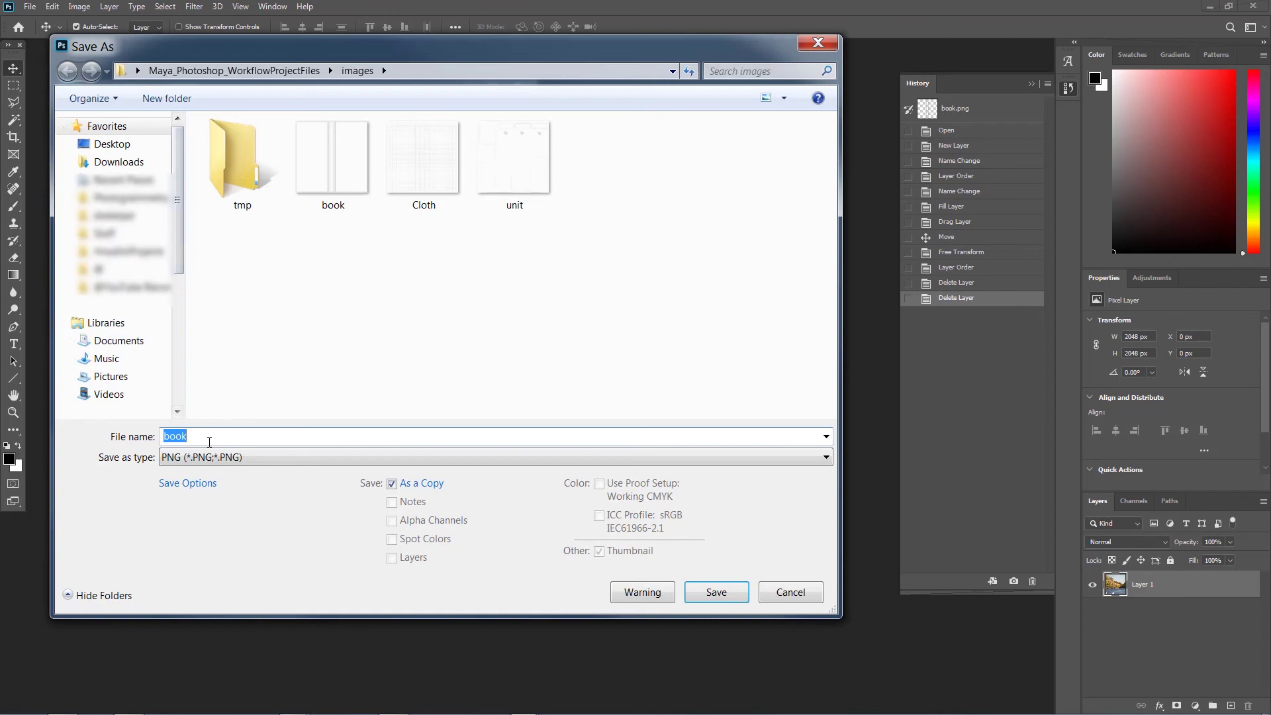
click(209, 442)
click(701, 594)
click(687, 208)
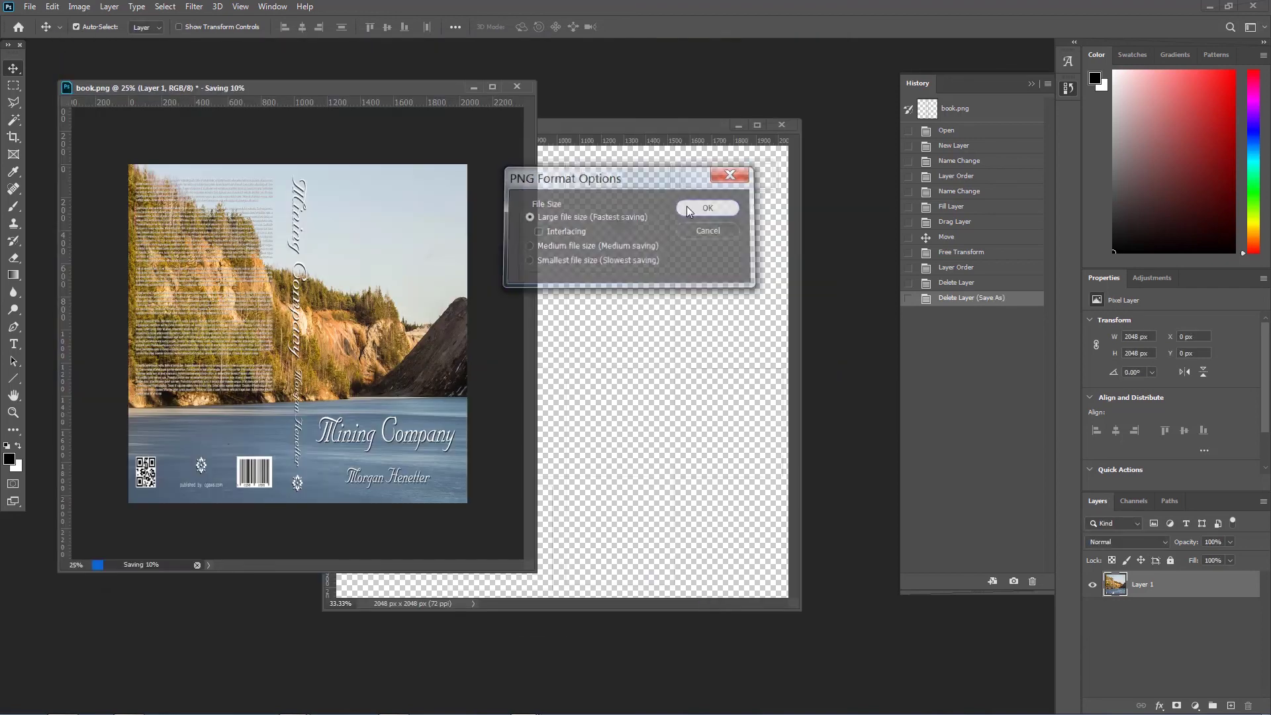
Close book.png without saving and bring the unit.png window forward
click(516, 87)
click(615, 278)
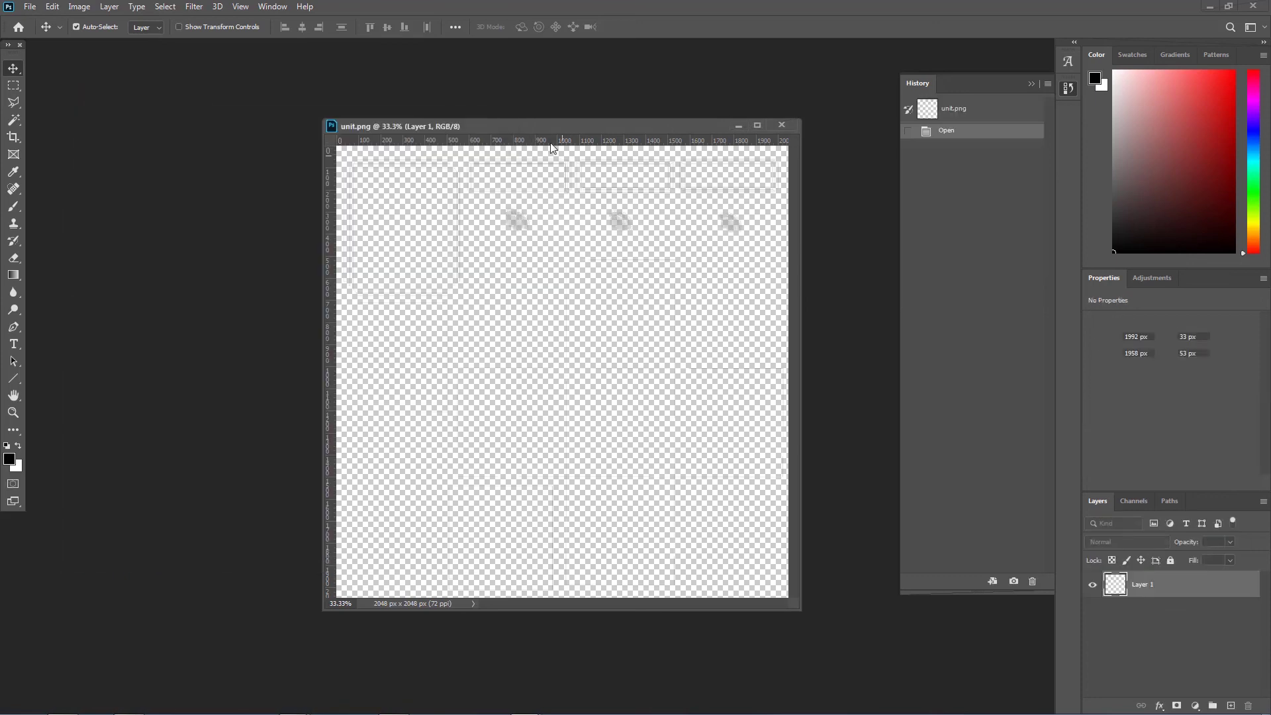
drag(511, 128, 363, 129)
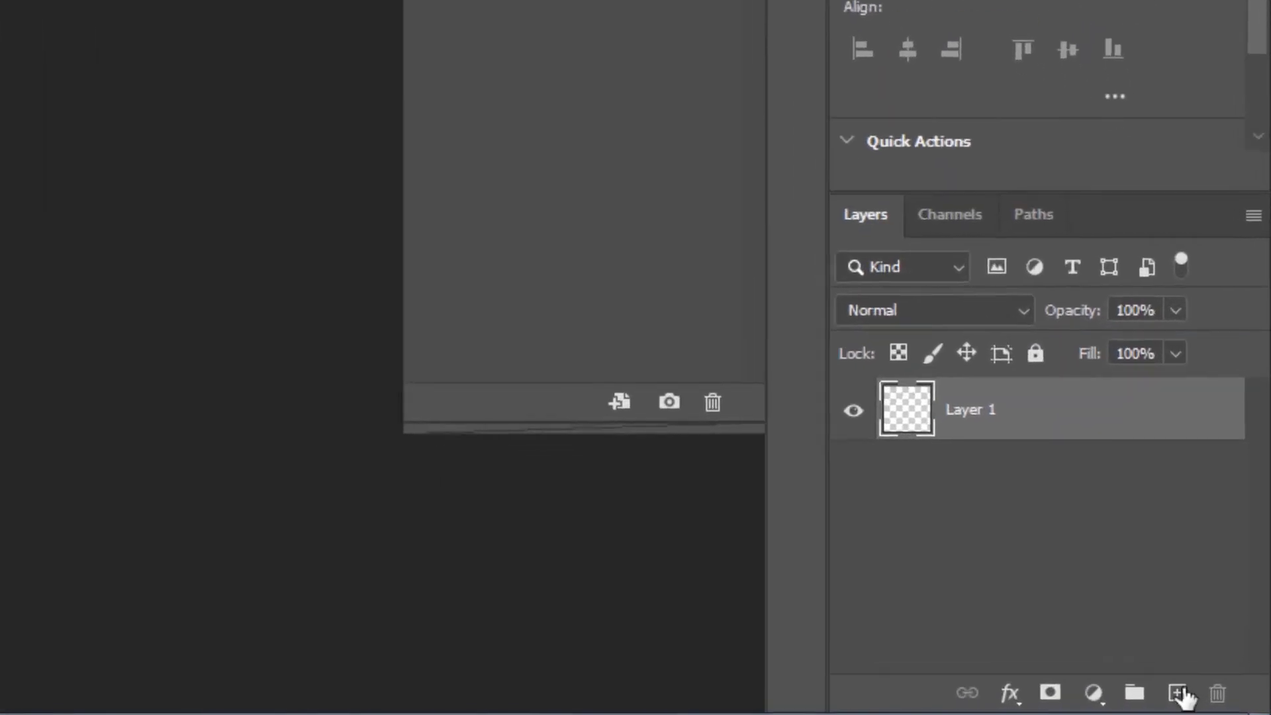
In unit.png, add a white-filled bg layer below Layer 1 and rename Layer 1 to snapshot
click(1180, 695)
drag(1070, 425, 1061, 472)
double_click(964, 461)
text(bg)
key(Return)
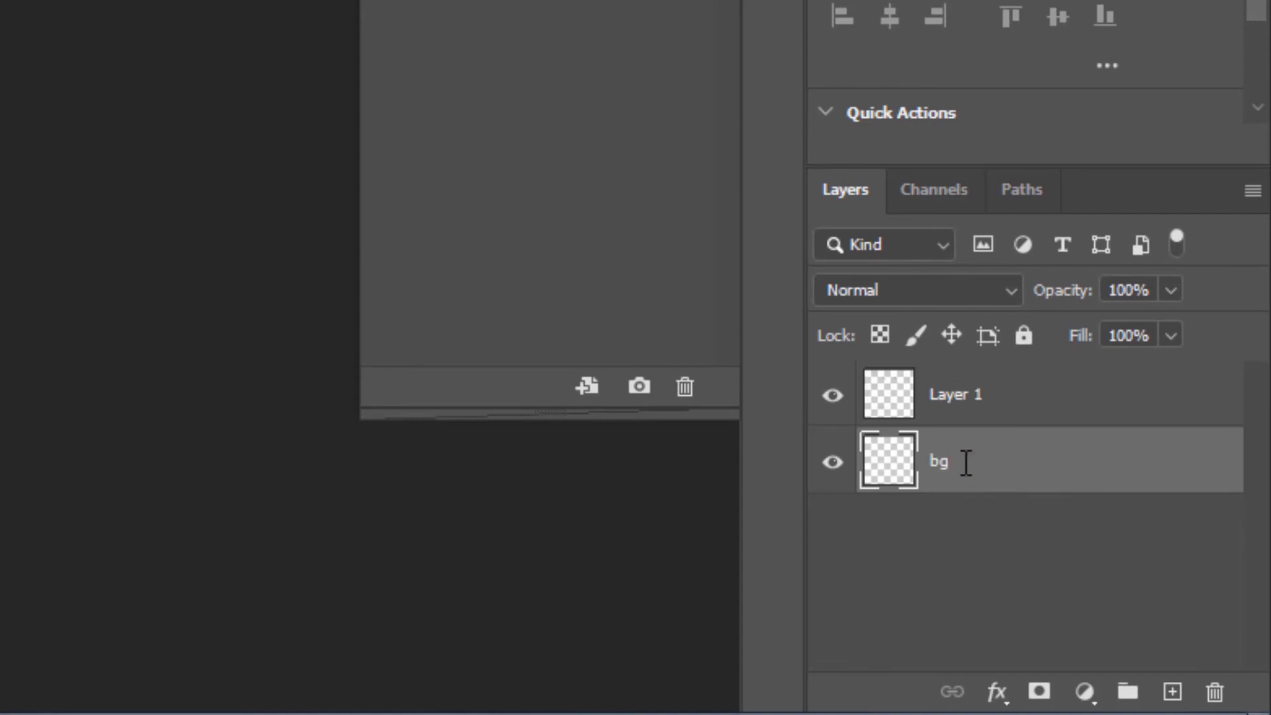
key(ctrl+BackSpace)
double_click(958, 395)
text(snapsh)
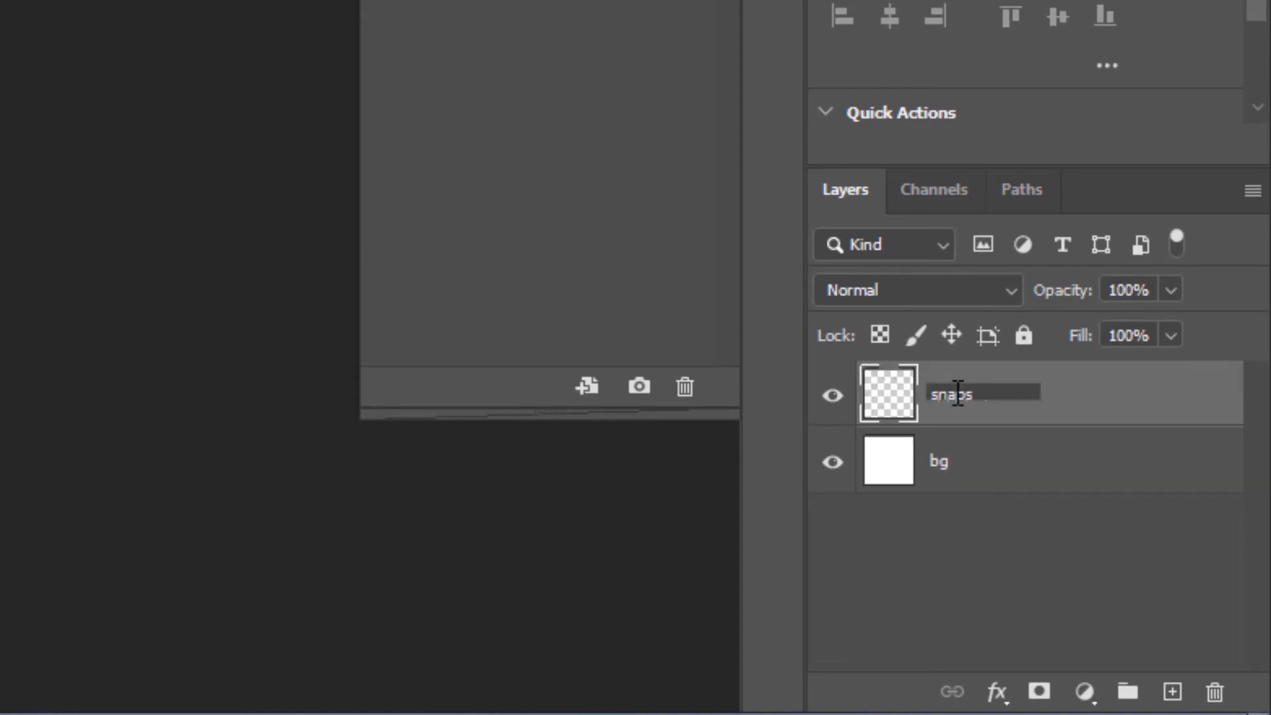
text(ot)
key(Return)
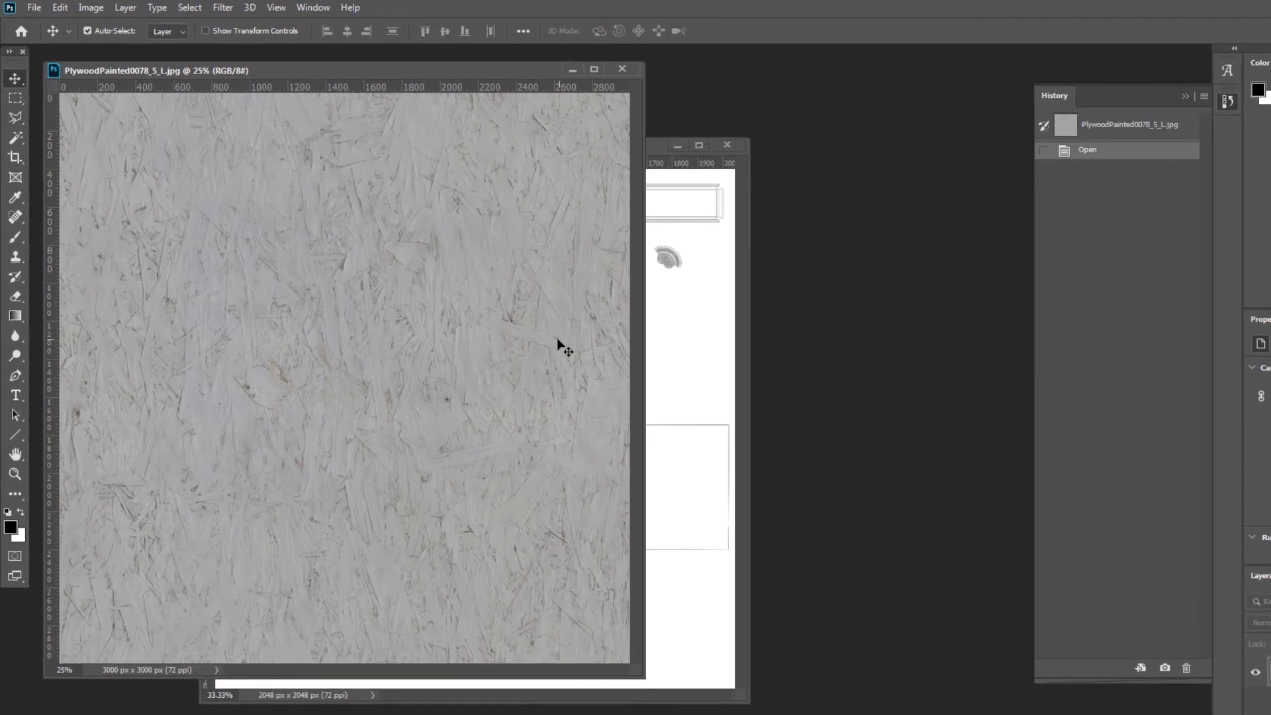
Apply Levels of 45, 1.62 and 226 to the plywood texture
click(92, 8)
mouse_move(171, 54)
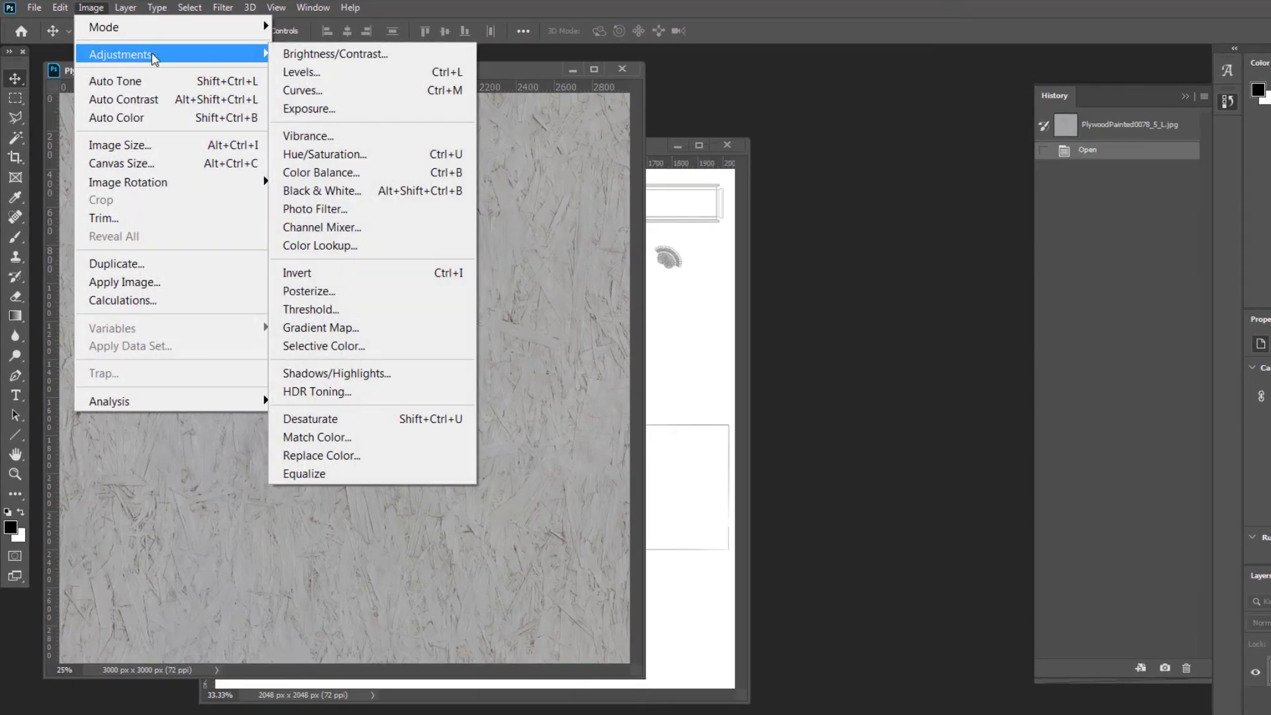
click(316, 71)
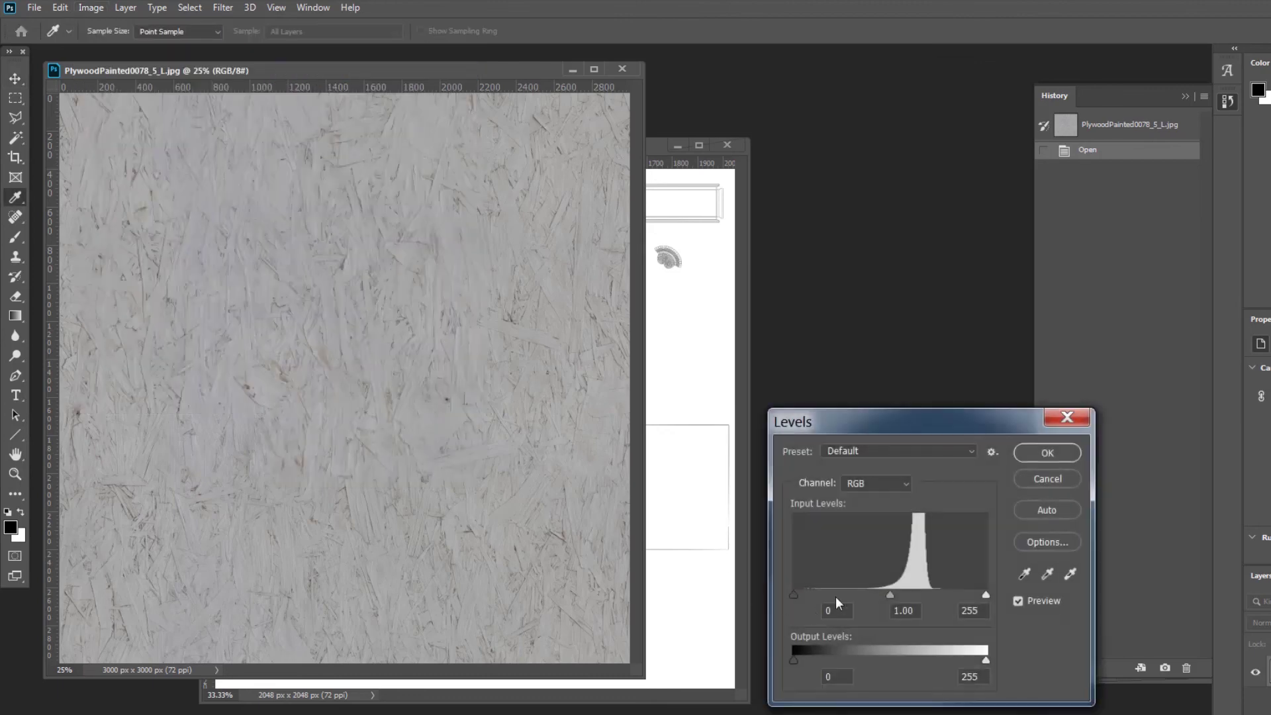
drag(892, 594, 875, 599)
drag(794, 594, 879, 594)
drag(985, 594, 964, 597)
click(1033, 454)
key(v)
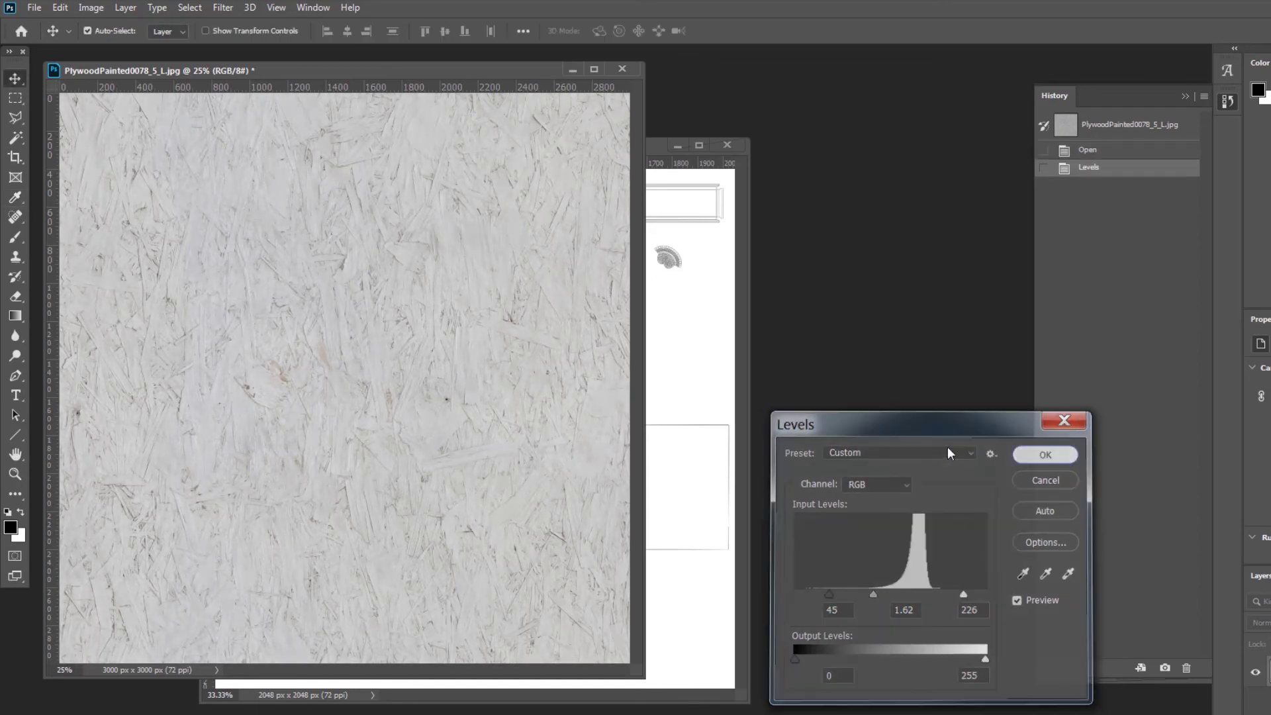
Boost the plywood texture's Vibrance to +100
click(100, 12)
mouse_move(112, 54)
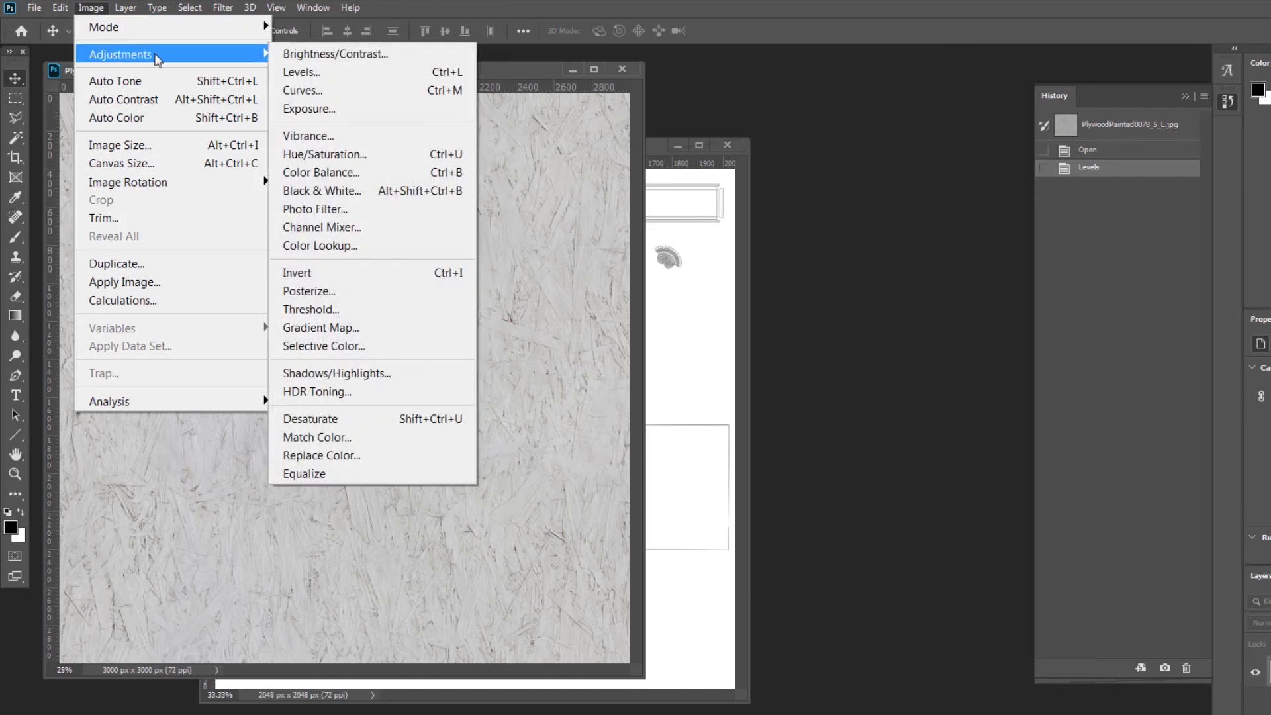
click(335, 136)
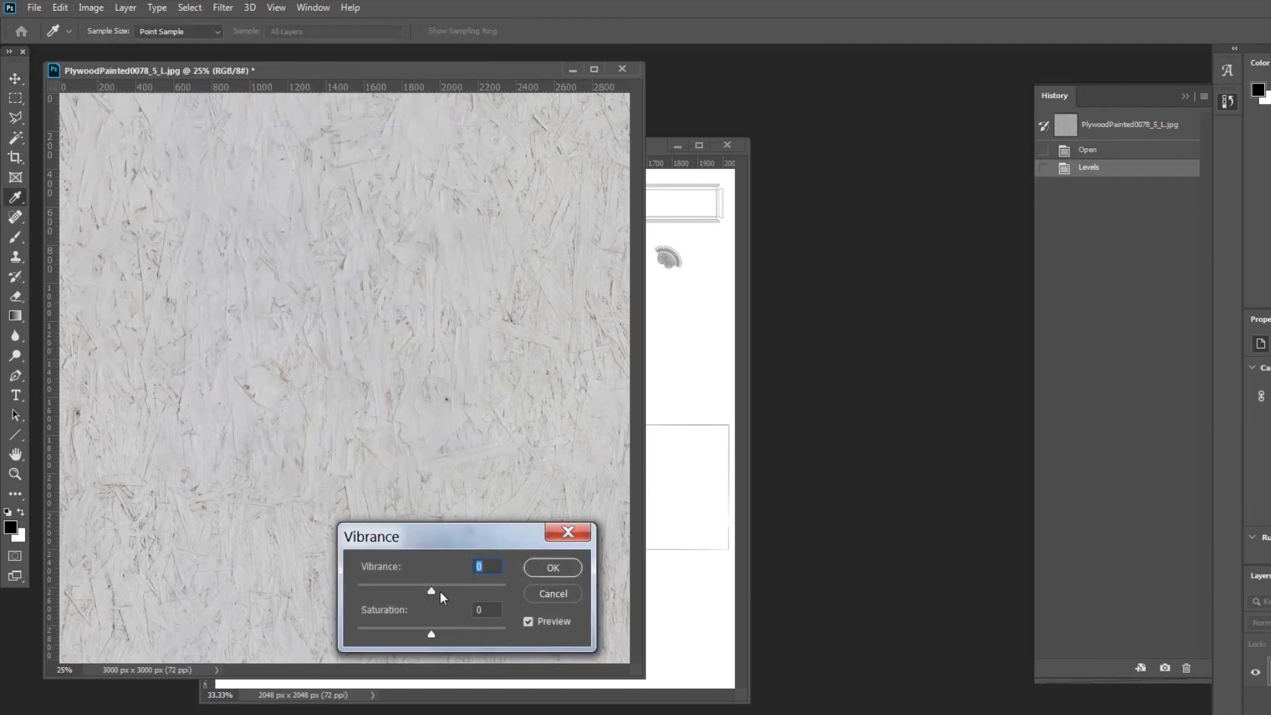
drag(443, 595, 507, 595)
click(554, 567)
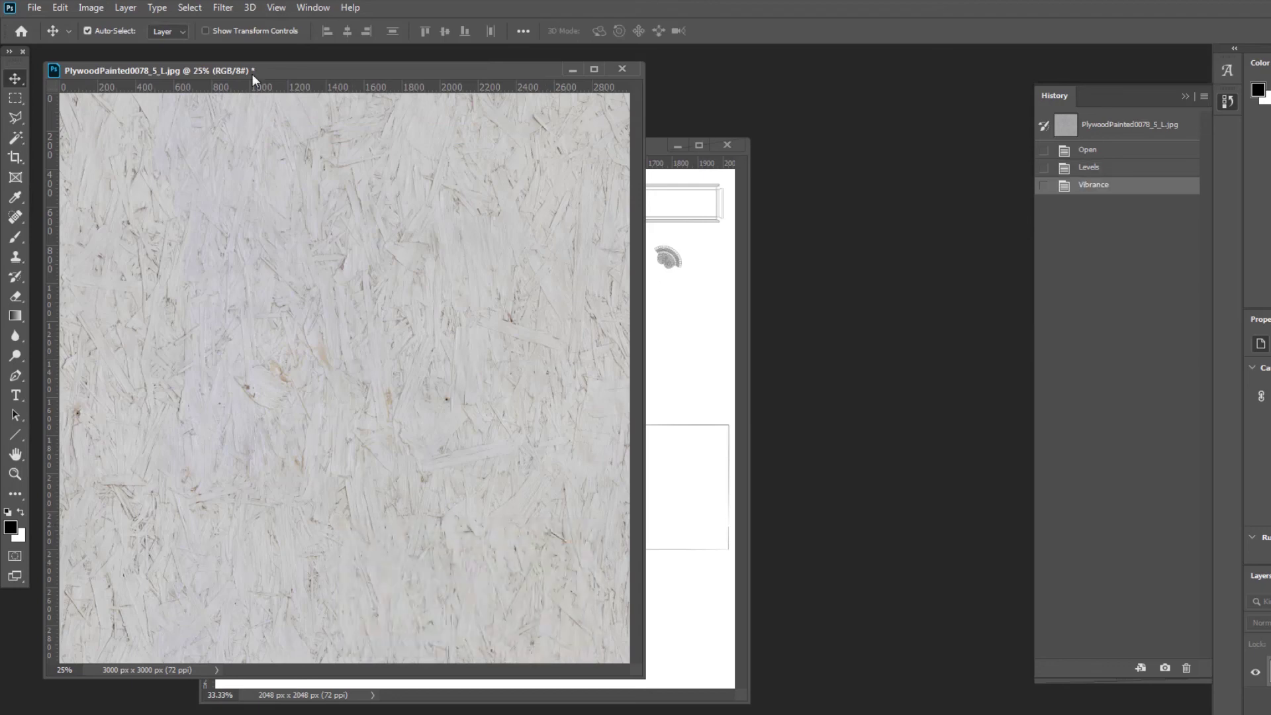
Arrange the document windows and drag the brightened plywood layer into unit.png
drag(252, 73, 626, 134)
drag(295, 149, 137, 98)
drag(582, 646, 742, 714)
drag(855, 495, 288, 495)
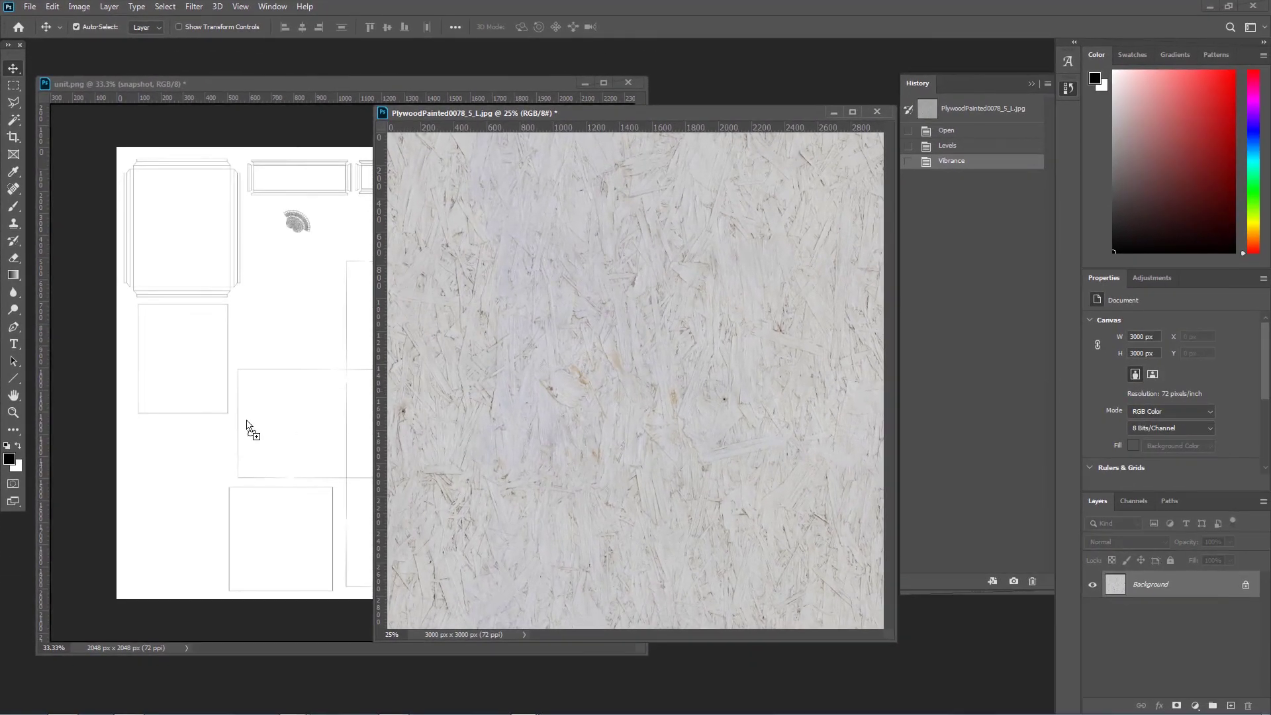
drag(246, 427, 289, 567)
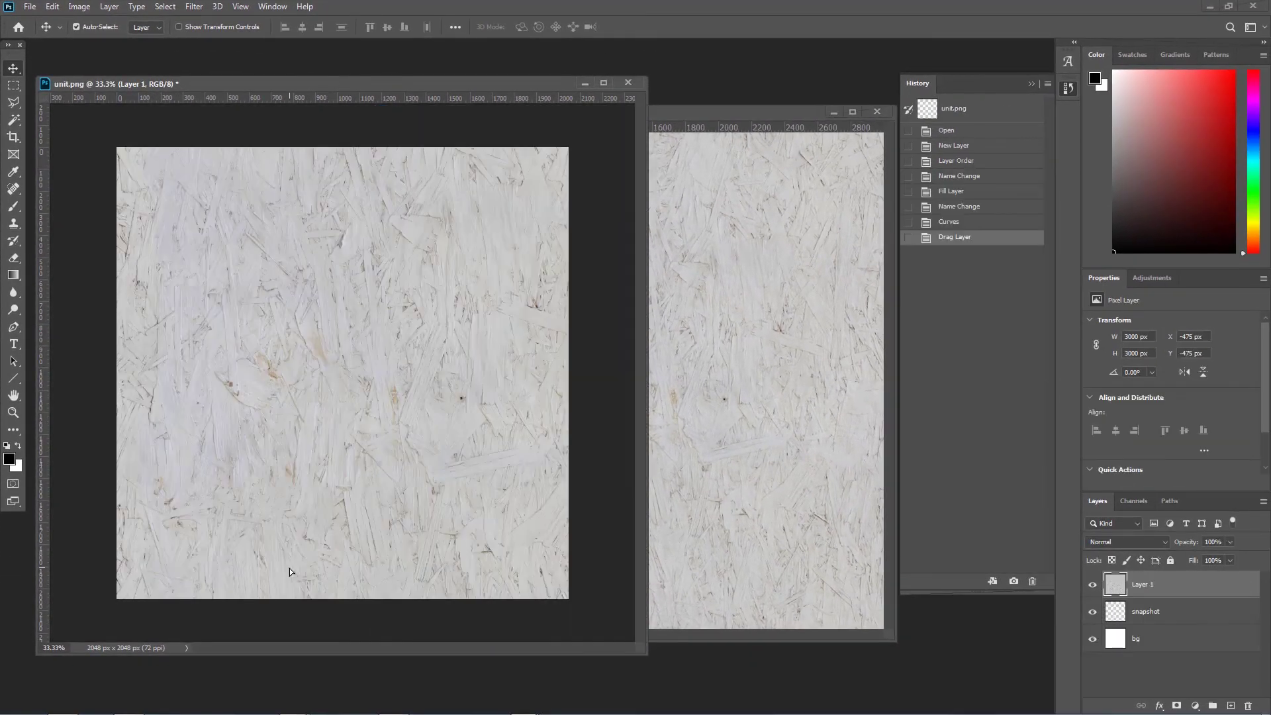
Scale the plywood layer down to a 763 px tile in the top-left panel
key(ctrl+minus)
key(ctrl+minus)
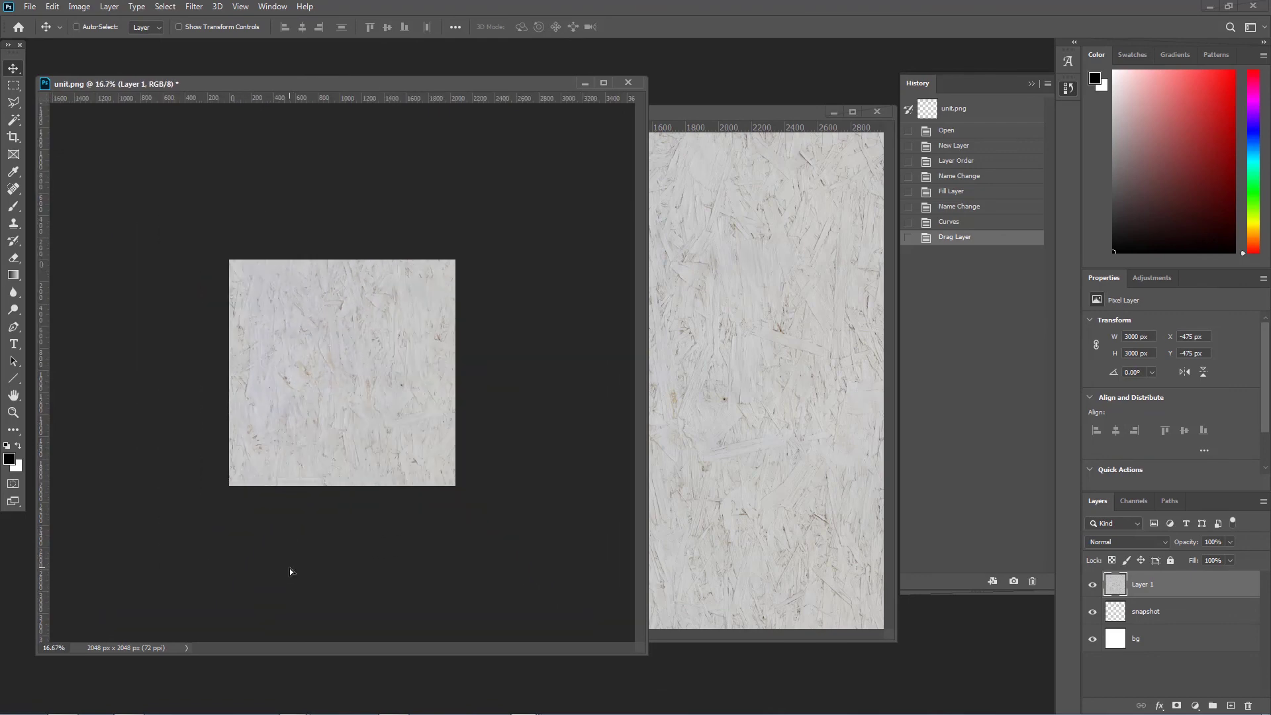
key(ctrl+t)
drag(507, 538, 215, 285)
key(ctrl+plus)
key(ctrl+plus)
key(Return)
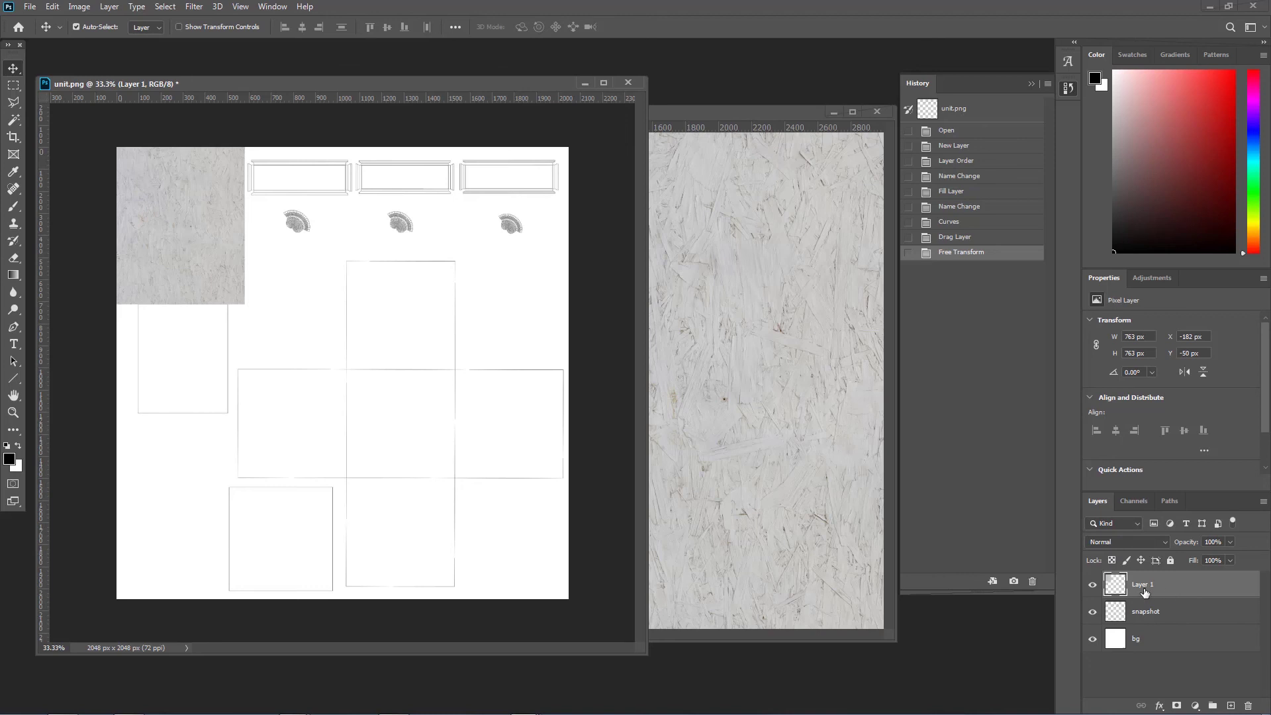
Place the plywood layer below snapshot, rename it 'original' and align it with the layout edges
drag(1146, 595, 1148, 612)
double_click(1148, 611)
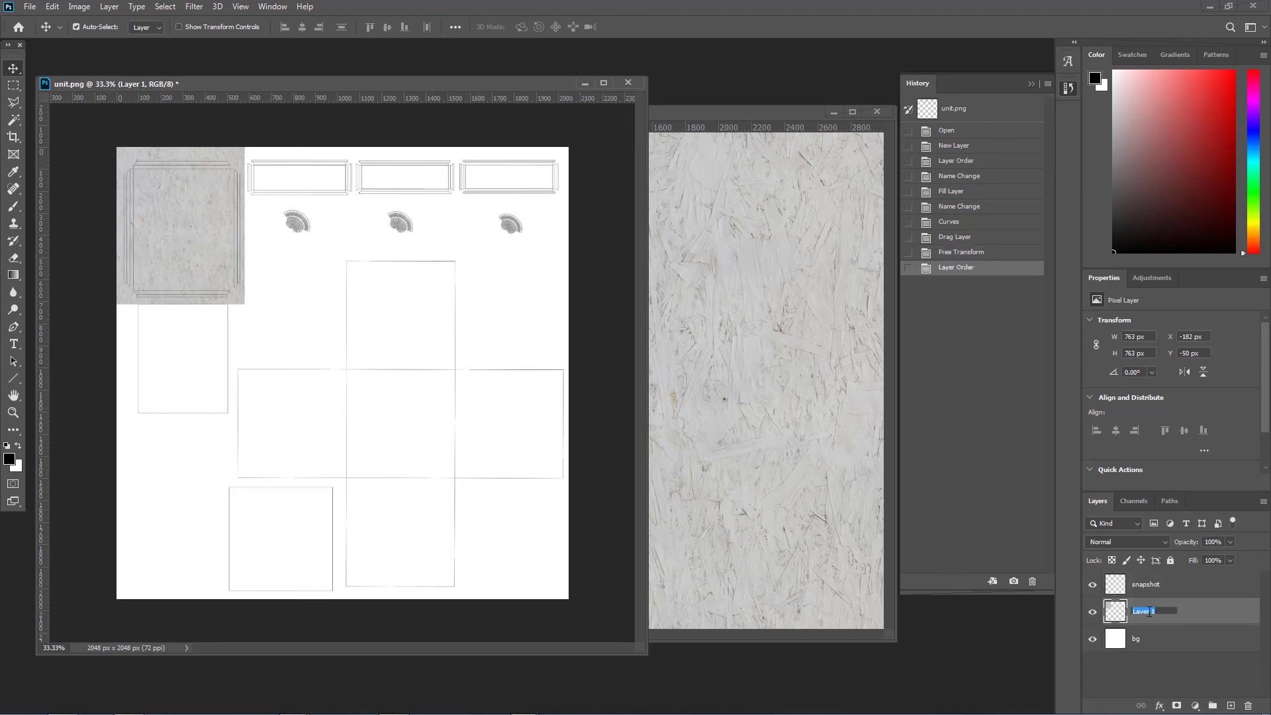
key(Return)
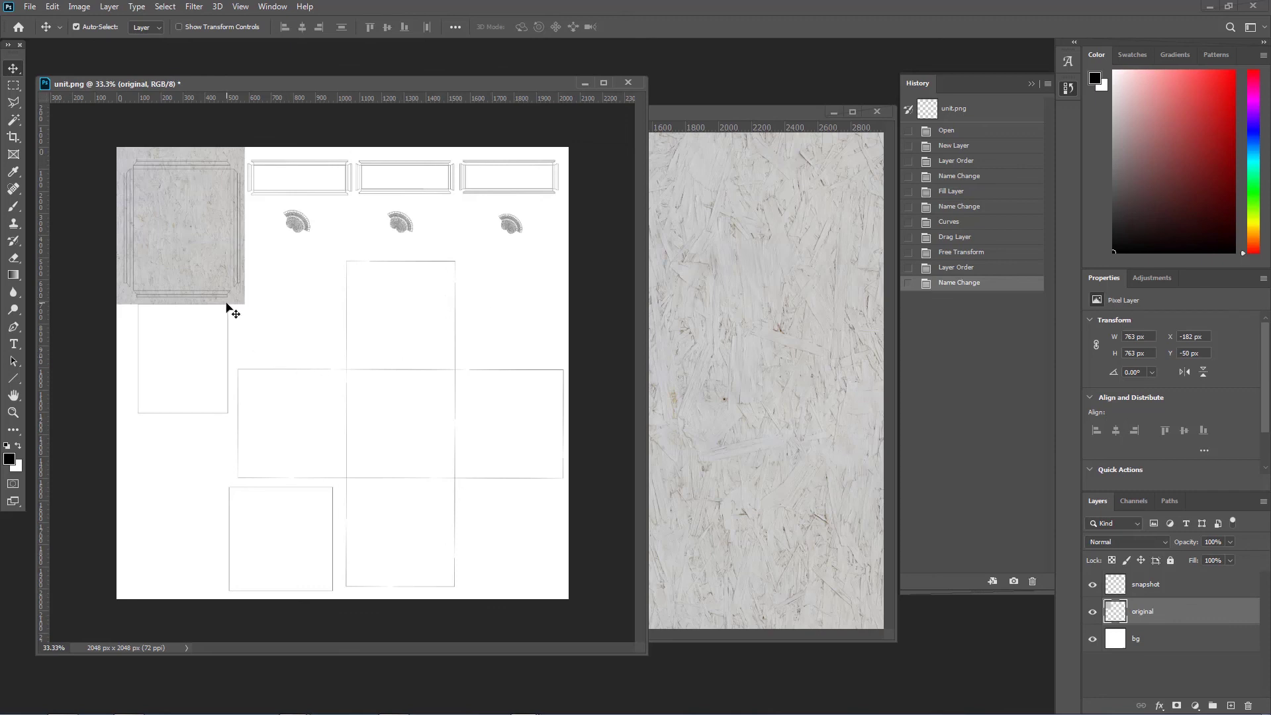
key(ctrl+plus)
drag(225, 311, 363, 448)
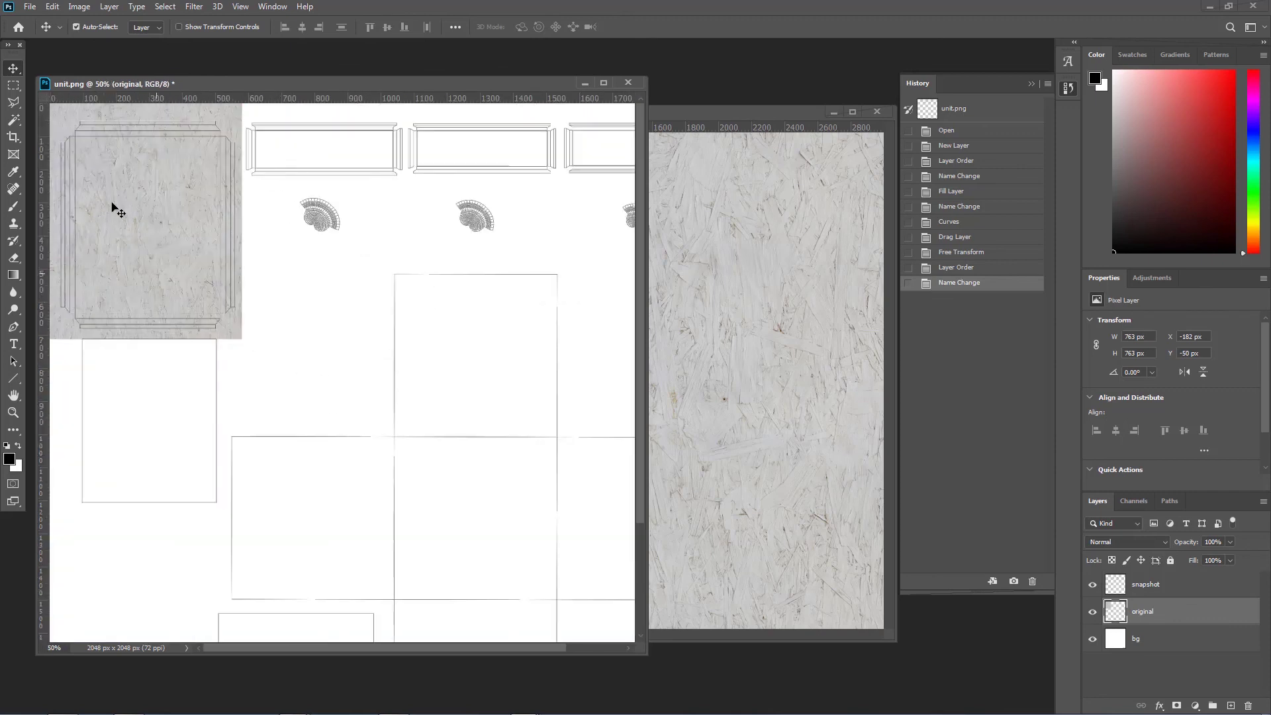
drag(165, 235, 174, 237)
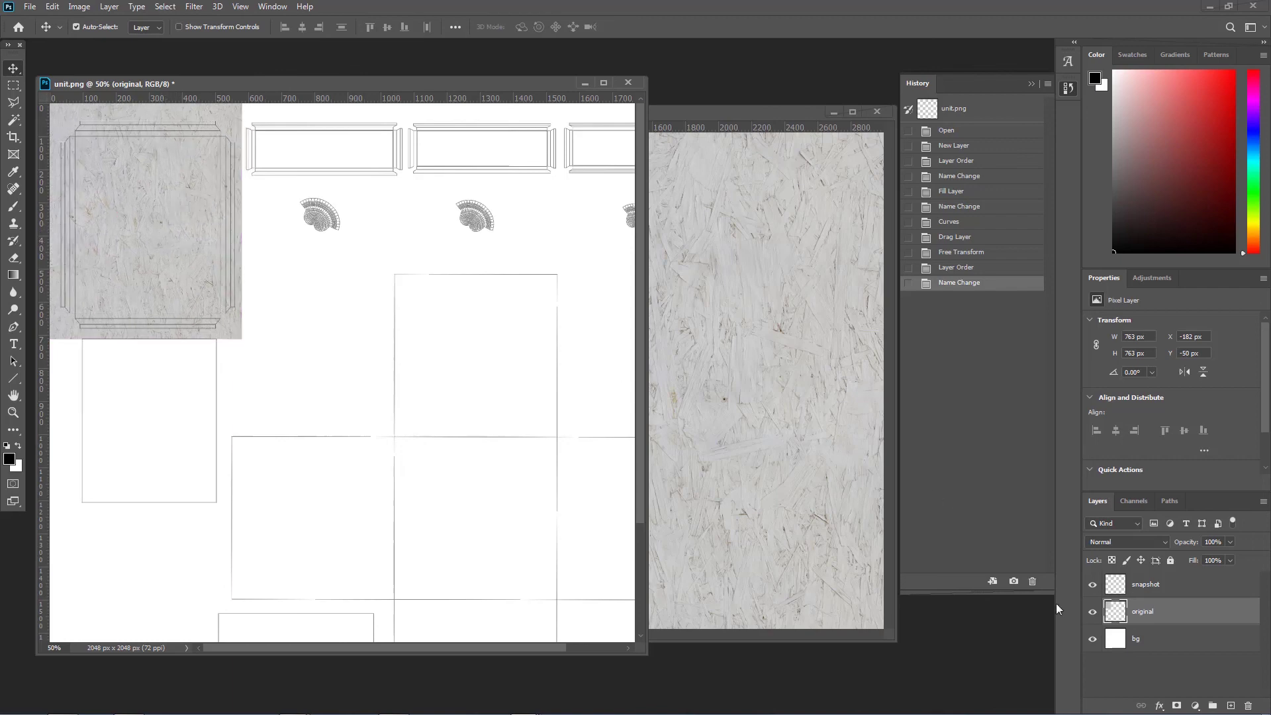
Fully lock the snapshot layer and reselect the original layer
click(1166, 588)
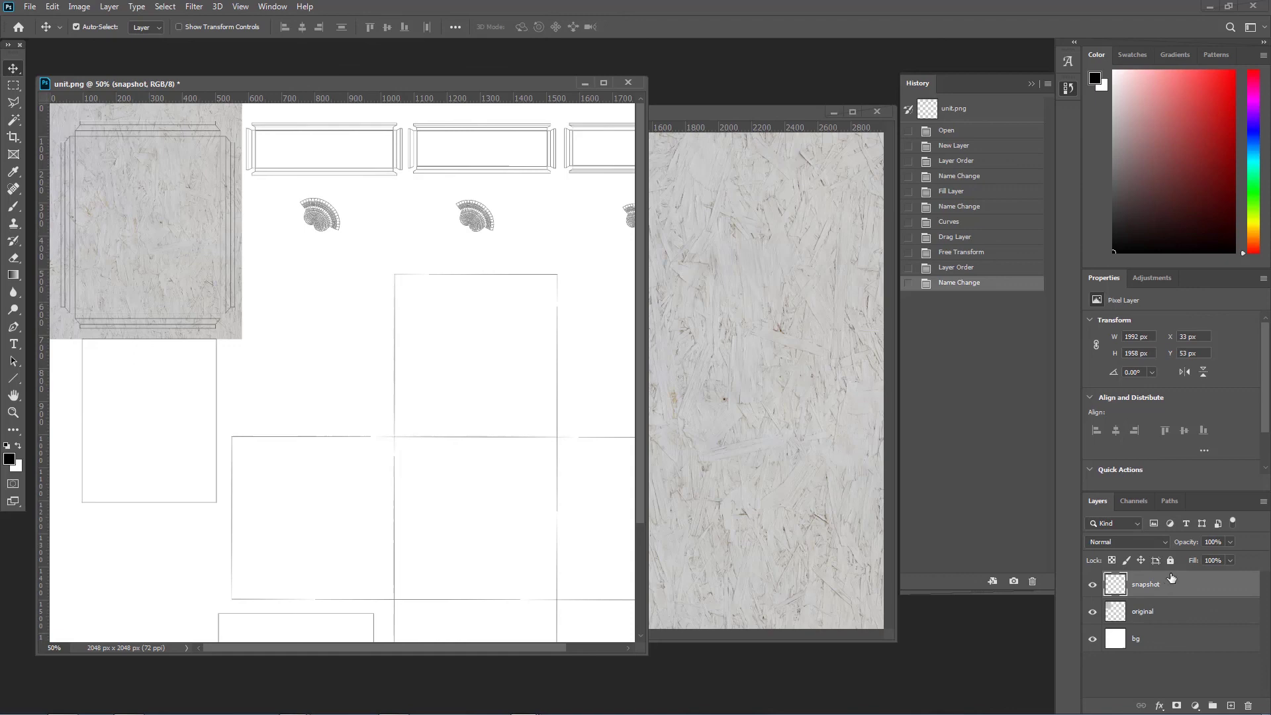
click(1170, 560)
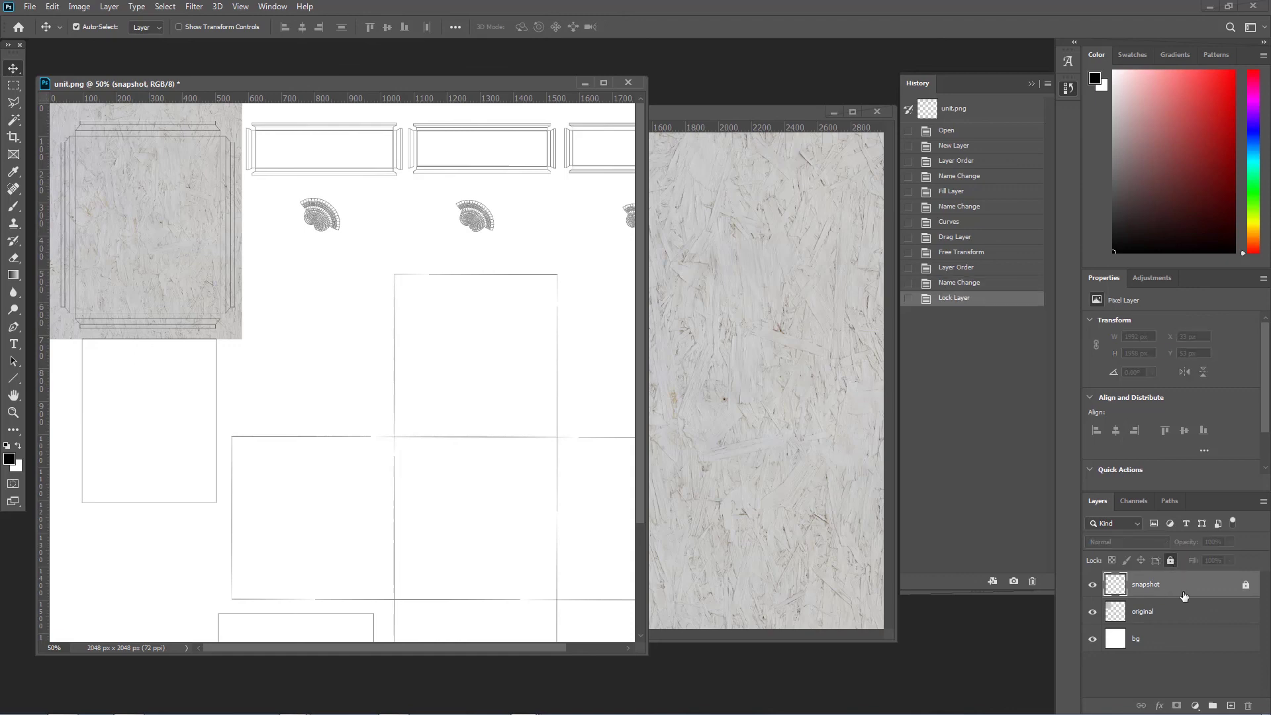
click(1157, 611)
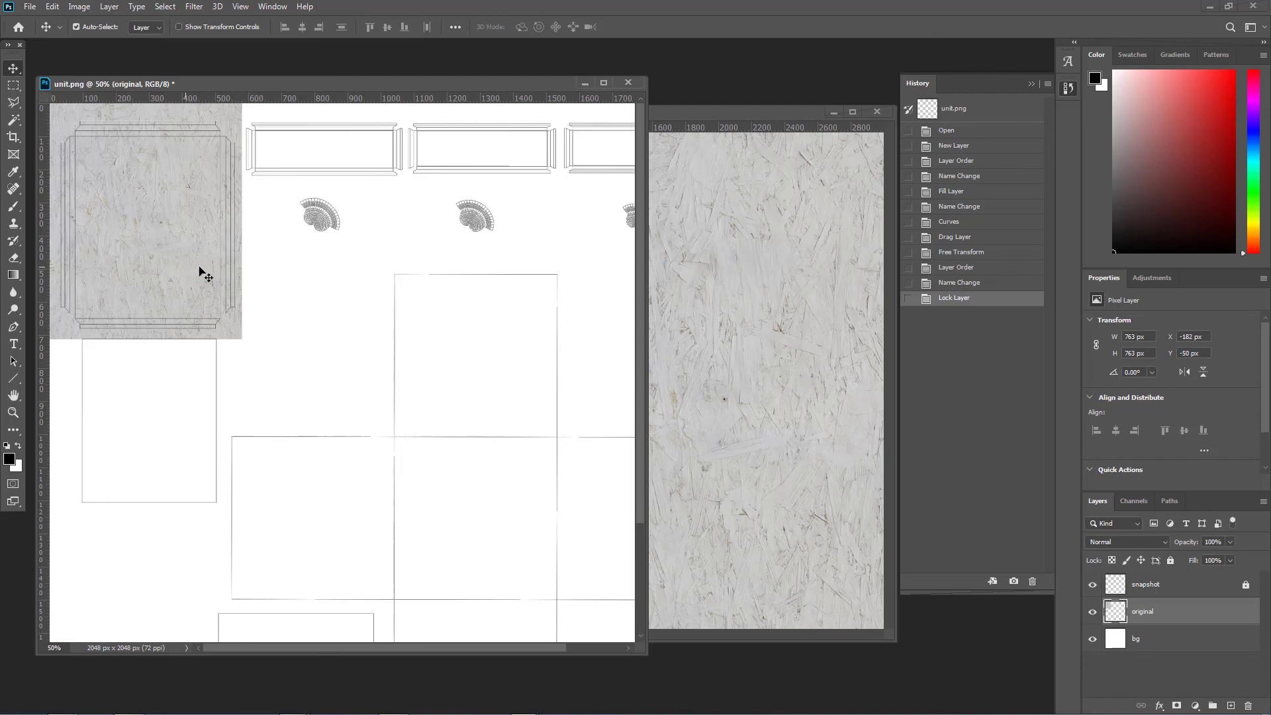
Close PlywoodPainted0078 without saving and duplicate the original layer as 'original copy'
click(690, 296)
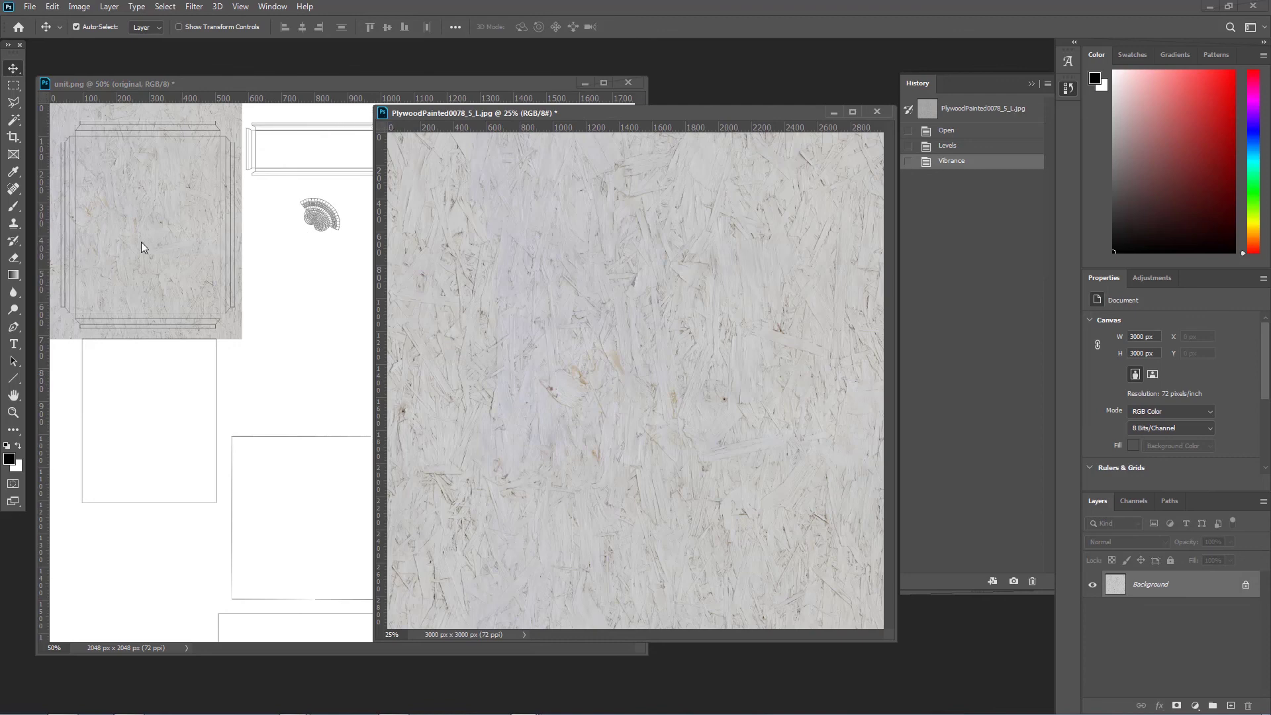
click(387, 117)
click(395, 226)
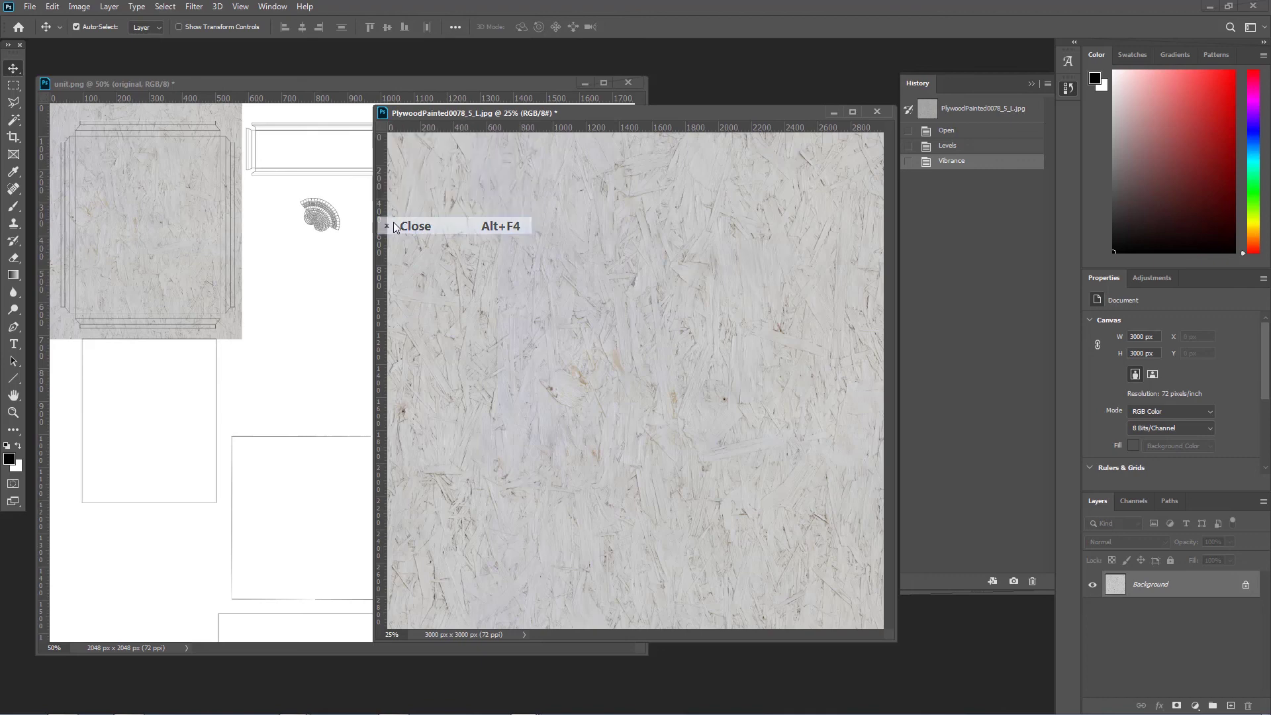
click(637, 276)
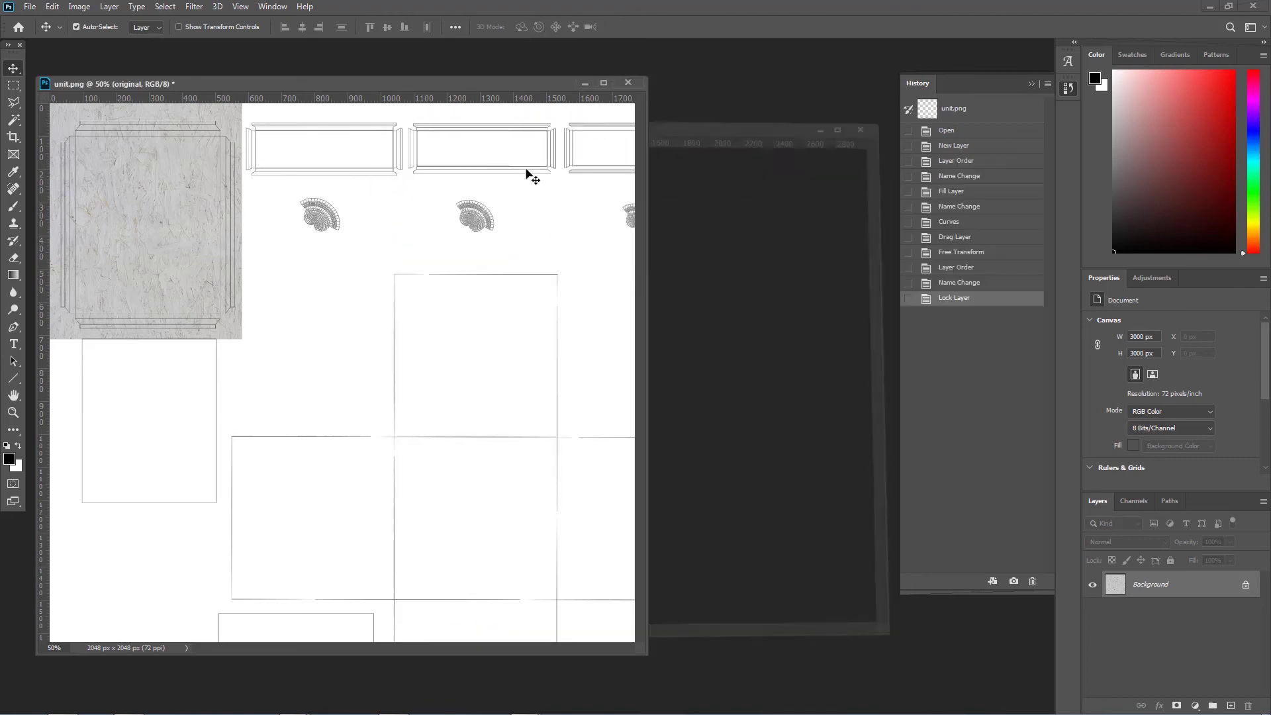
drag(446, 85, 513, 83)
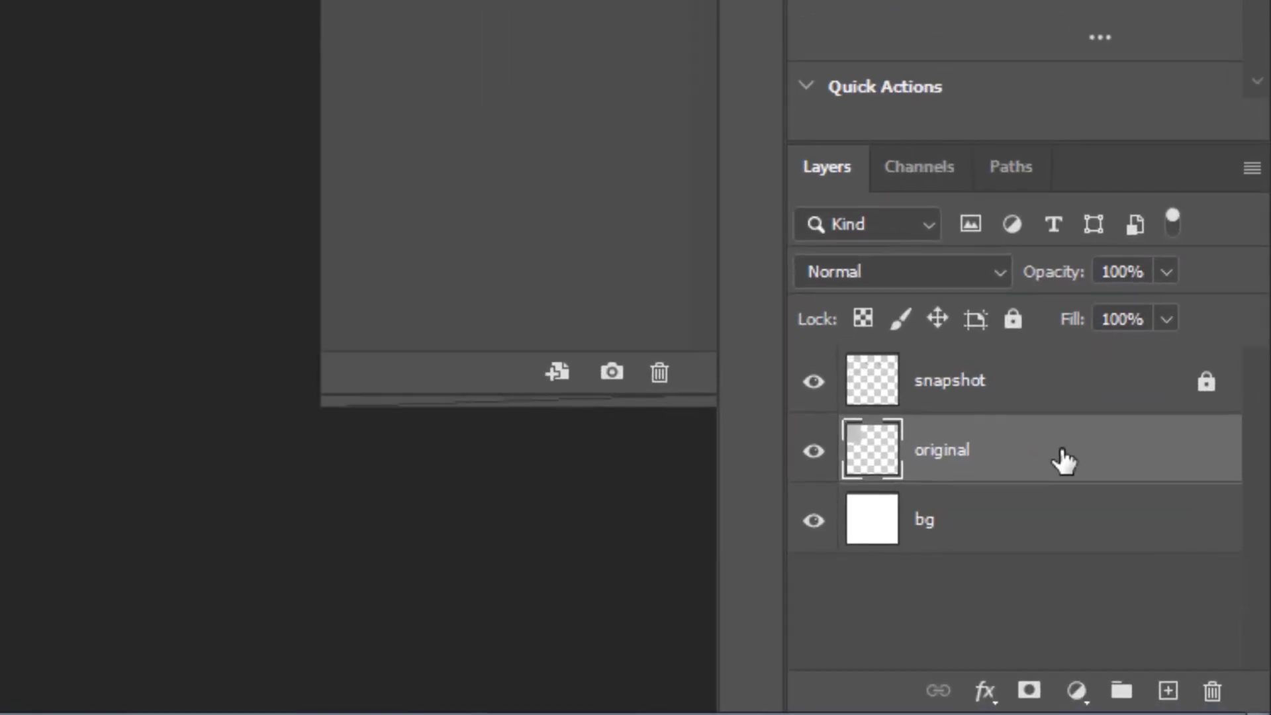
drag(1063, 460, 1169, 690)
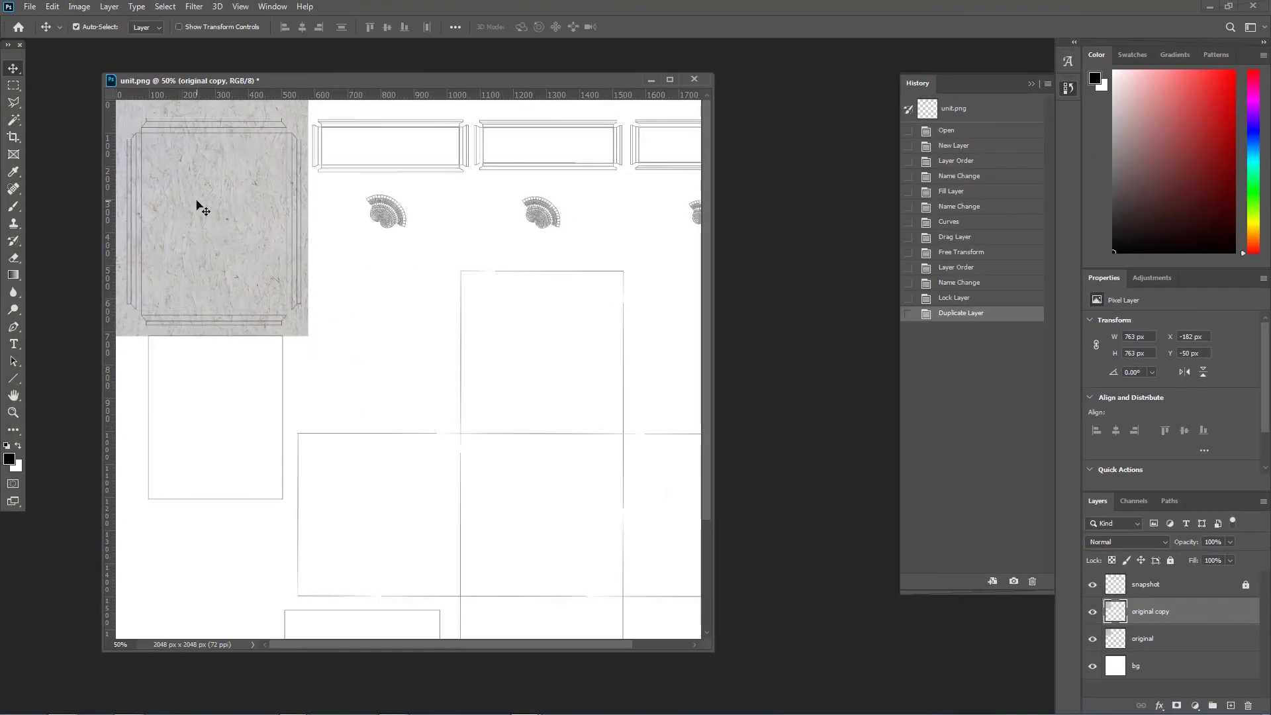
Move 'original copy' down to Y 709 px and delete the thin overhanging strip beside the lower-left panel
drag(207, 193, 180, 445)
click(14, 87)
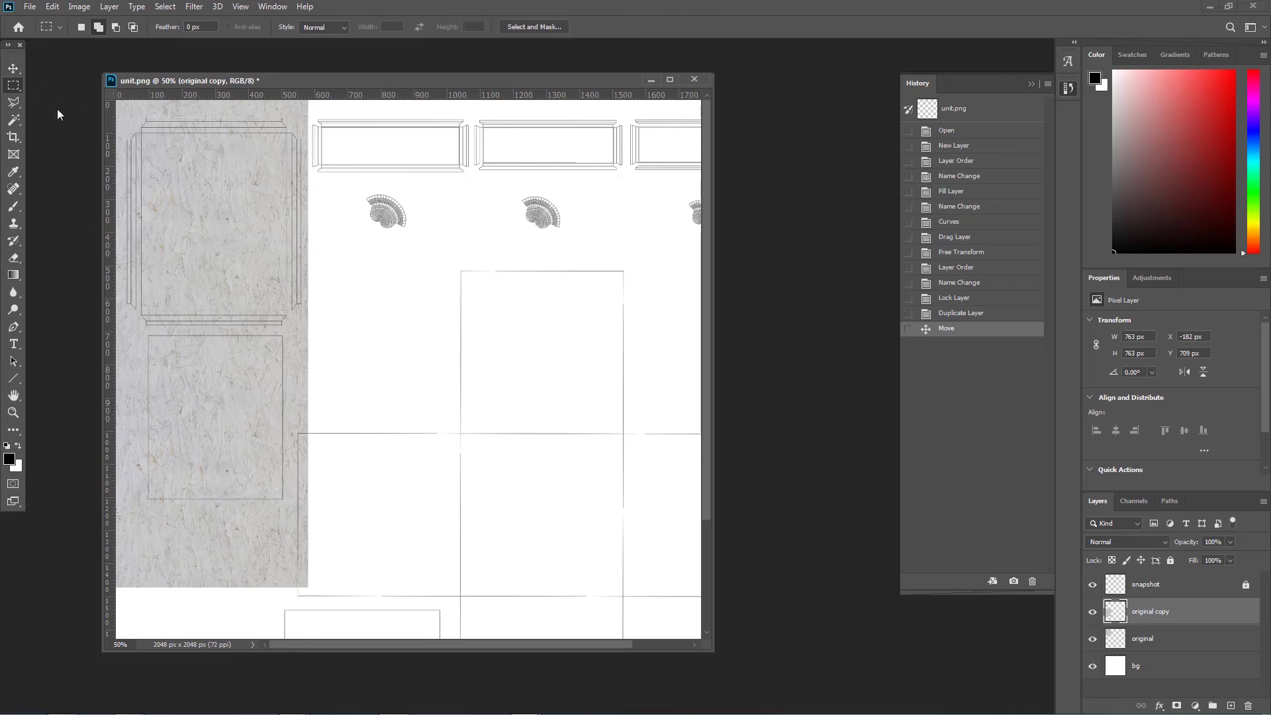
drag(292, 422, 321, 600)
key(Delete)
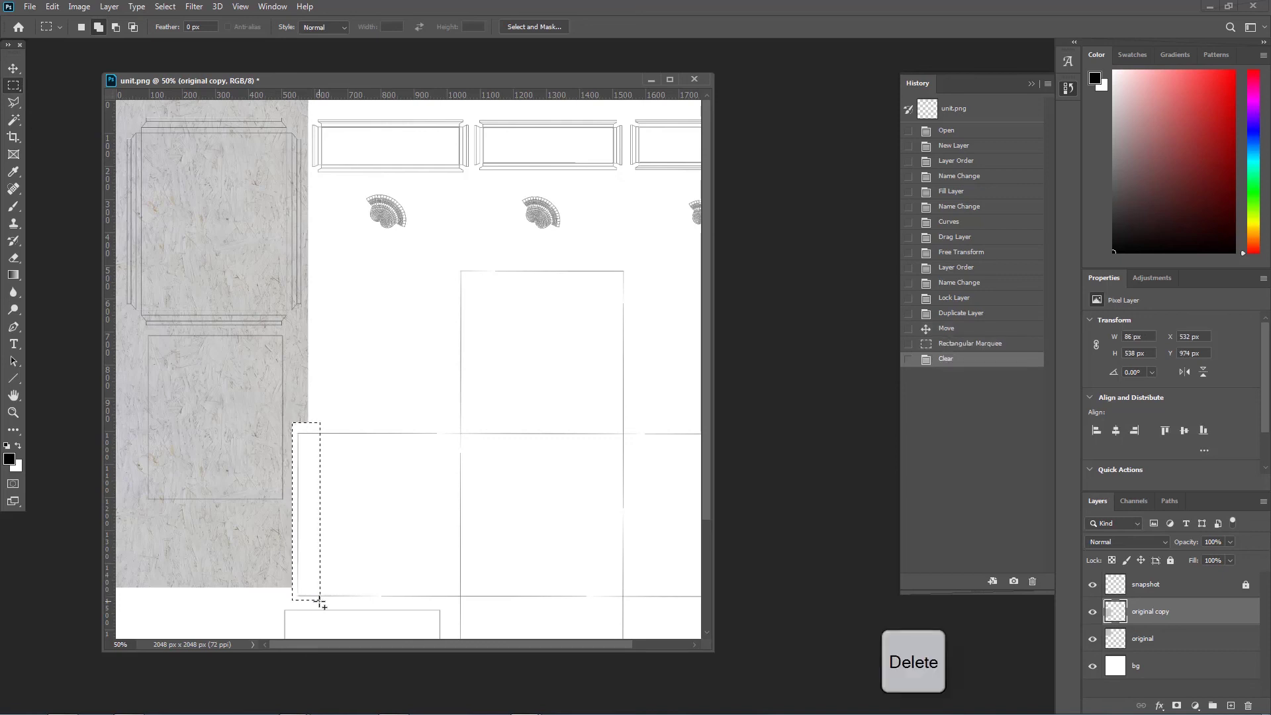
key(ctrl+d)
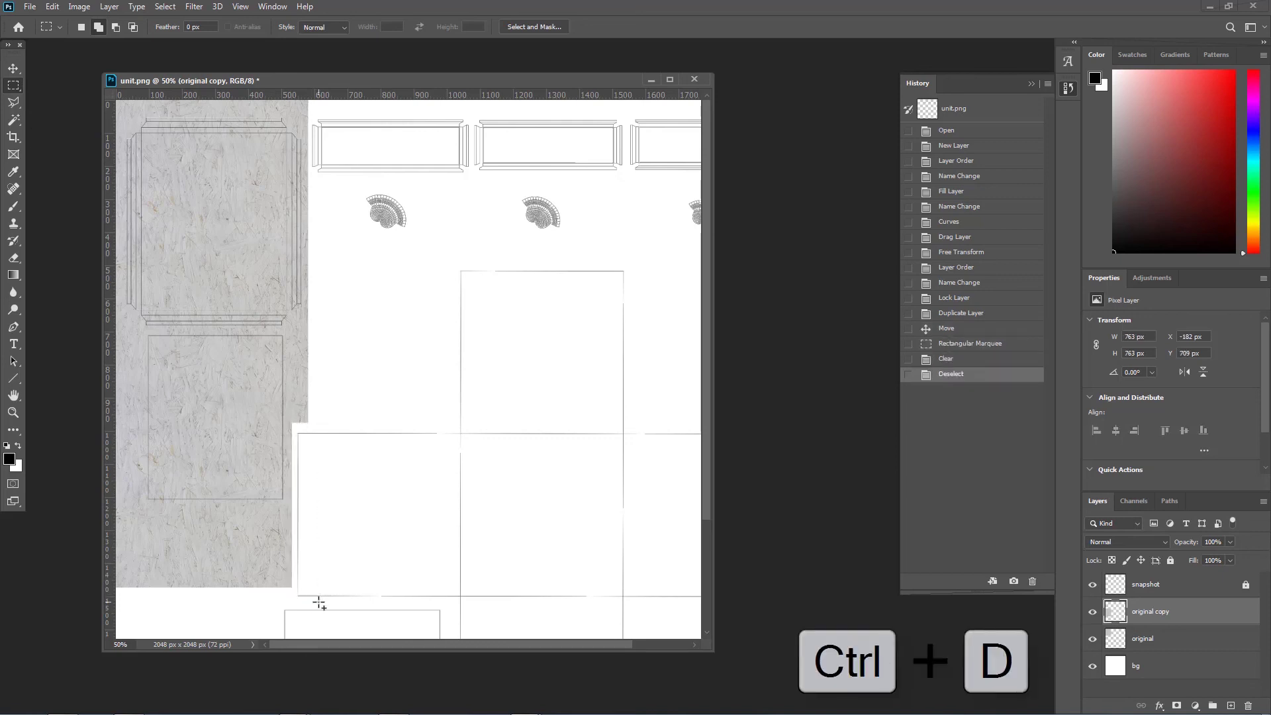
Duplicate the original layer again and move the copy toward the layout centre
click(1149, 642)
drag(1206, 652, 1231, 706)
key(v)
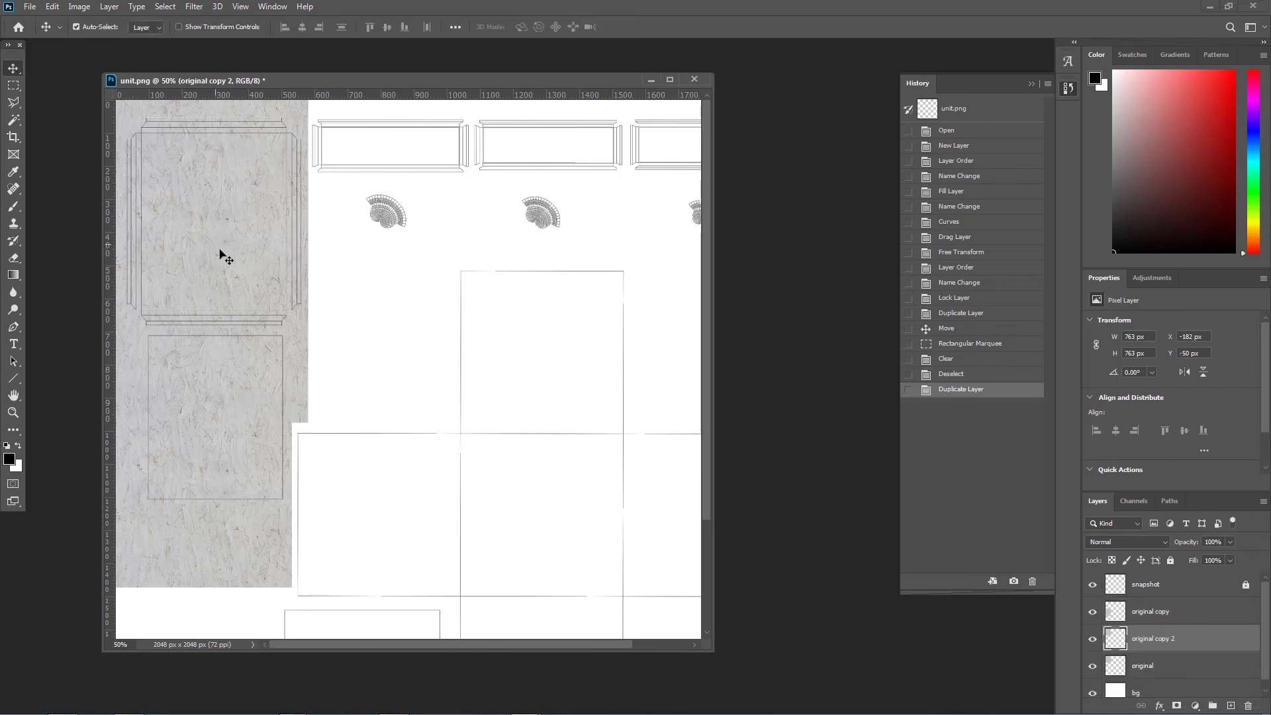
drag(229, 265, 573, 534)
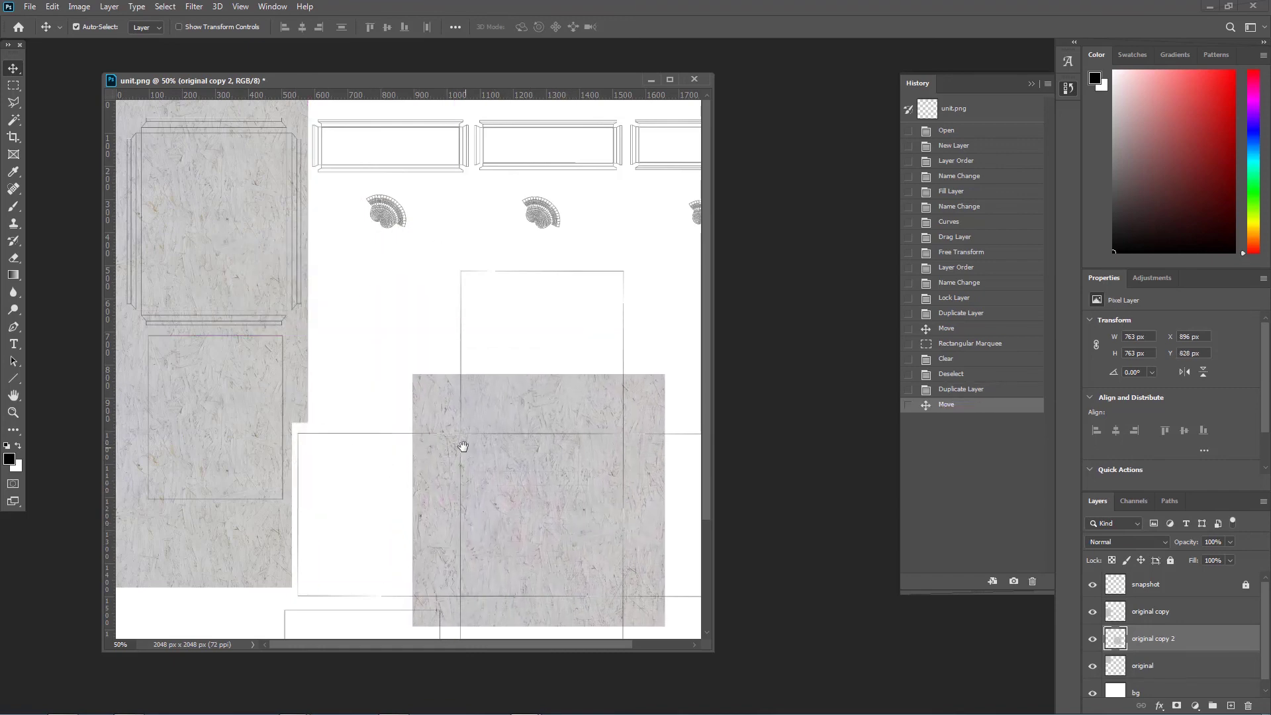
drag(463, 447, 369, 272)
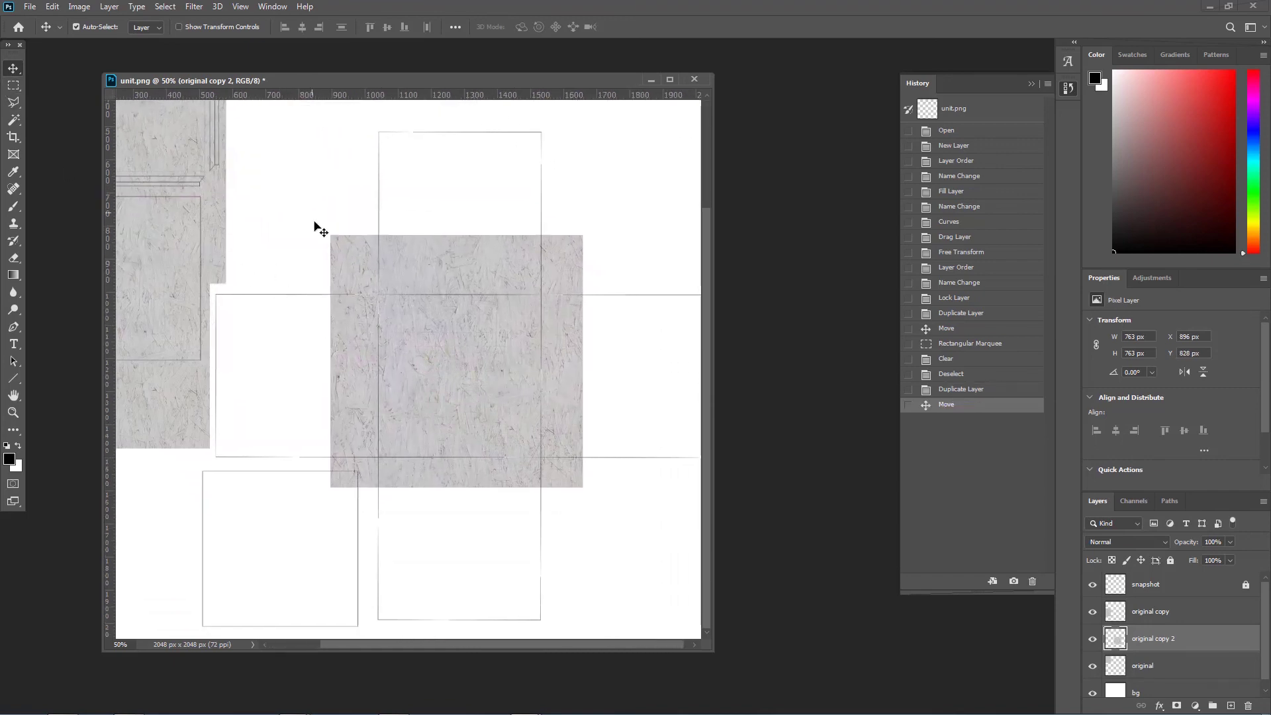
Trim original copy 2 to the central 494 × 492 px square by deleting the inverted selection
click(13, 85)
drag(379, 295, 542, 457)
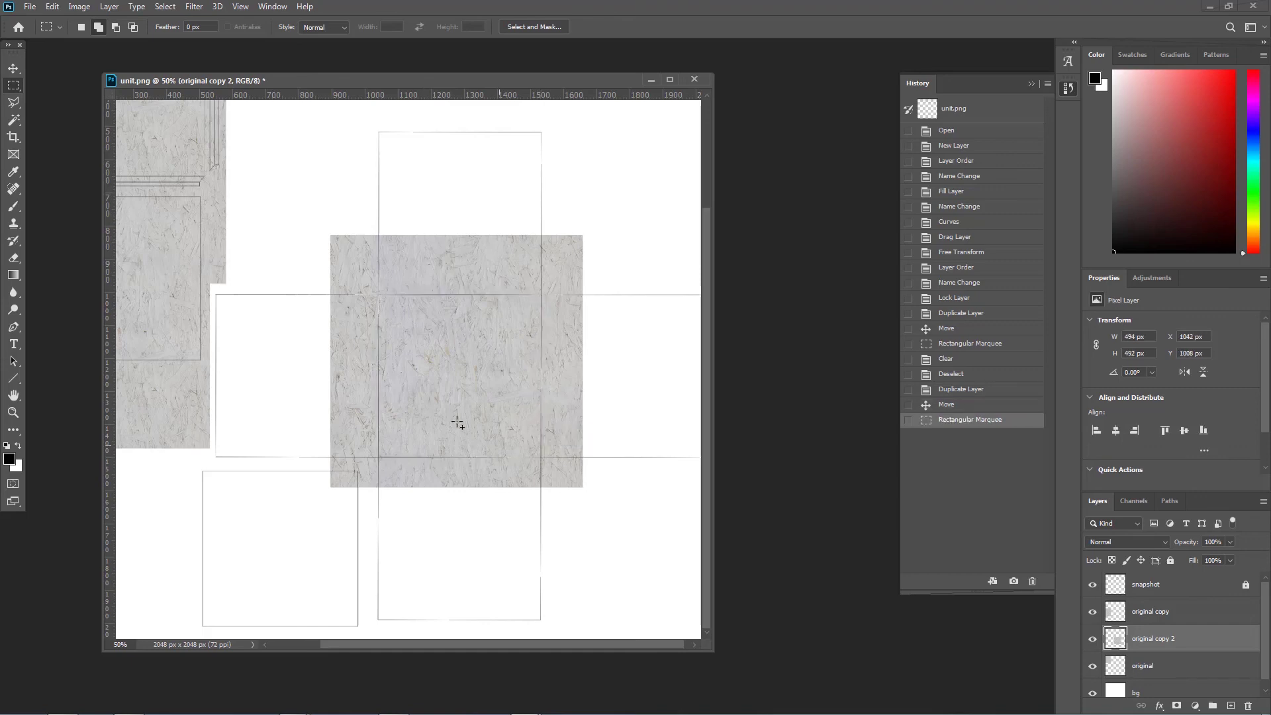
click(165, 6)
click(175, 69)
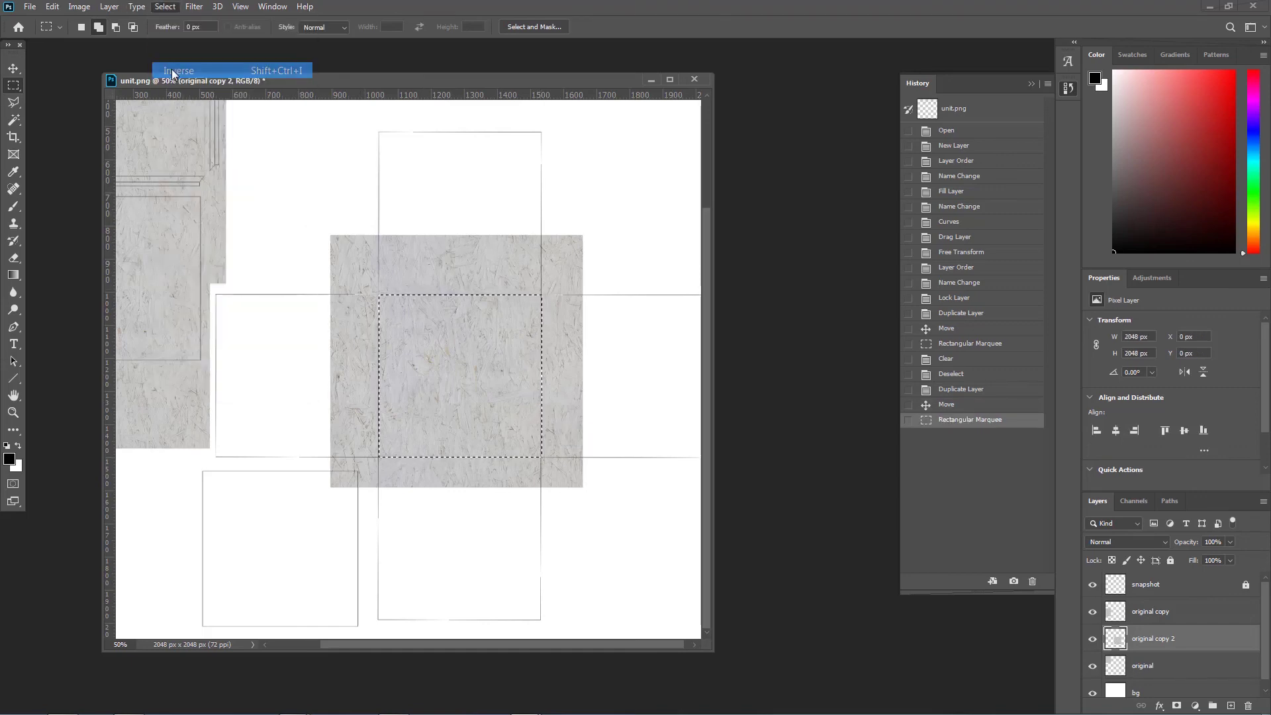
key(Delete)
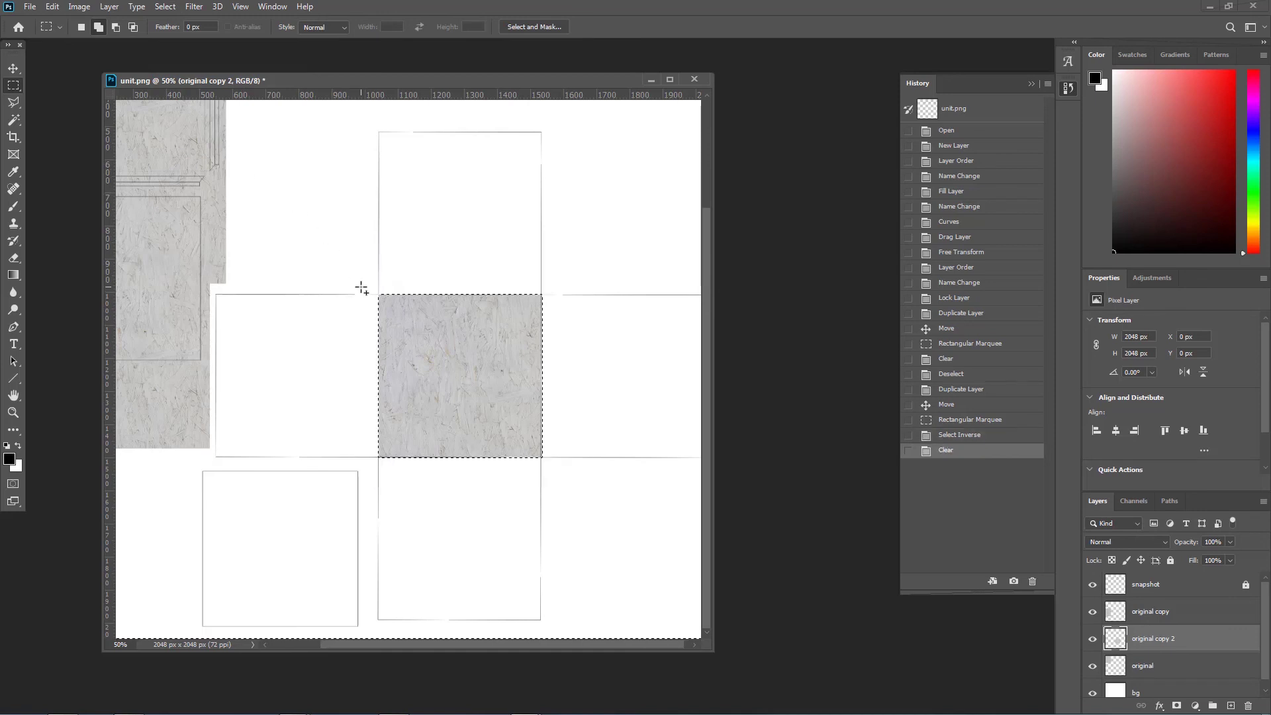
key(ctrl+d)
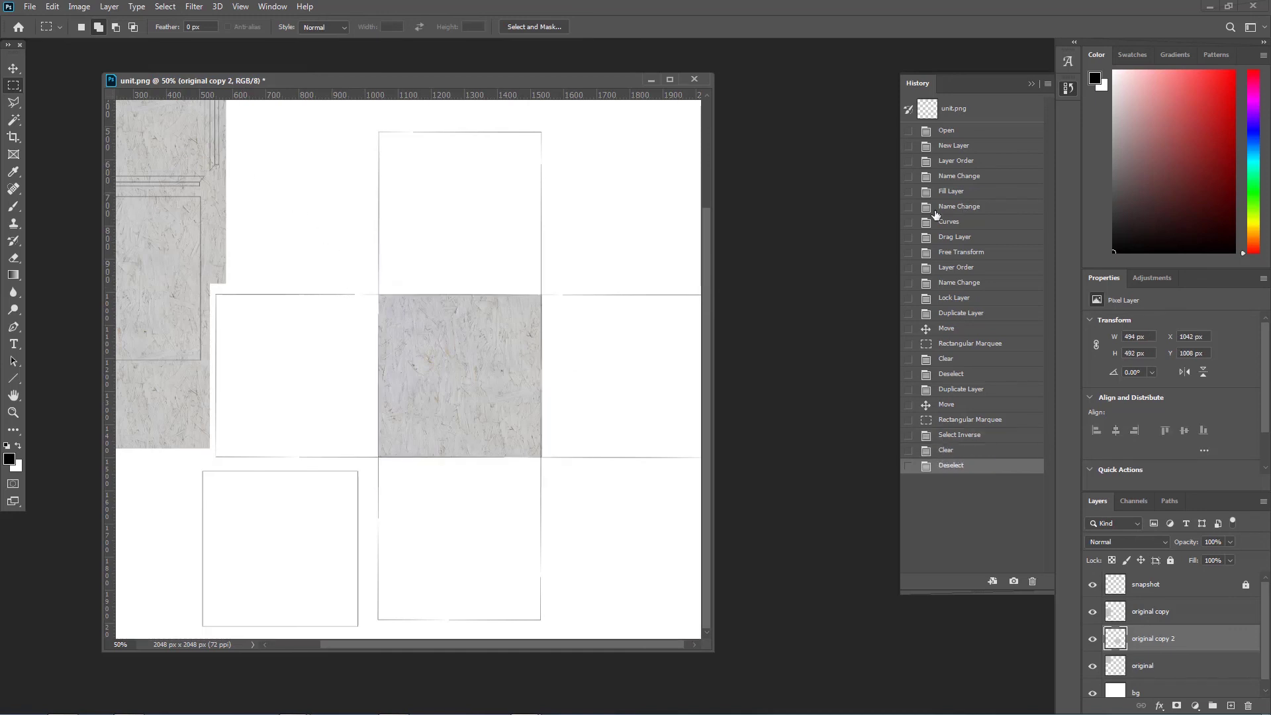
Enlarge the centre tile to 101.42% and nudge it slightly right
key(ctrl+t)
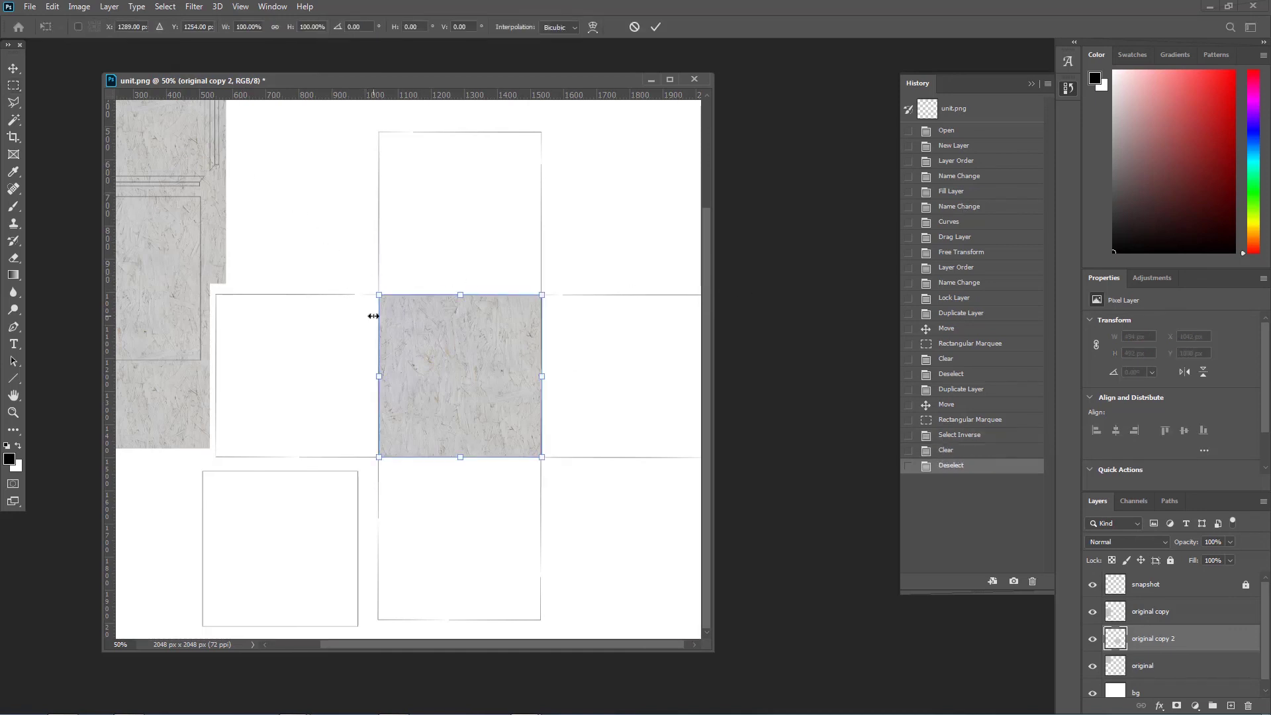
mouse_move(377, 295)
mouse_down()
mouse_move(371, 272)
mouse_move(375, 294)
mouse_up()
key(Right)
key(Right)
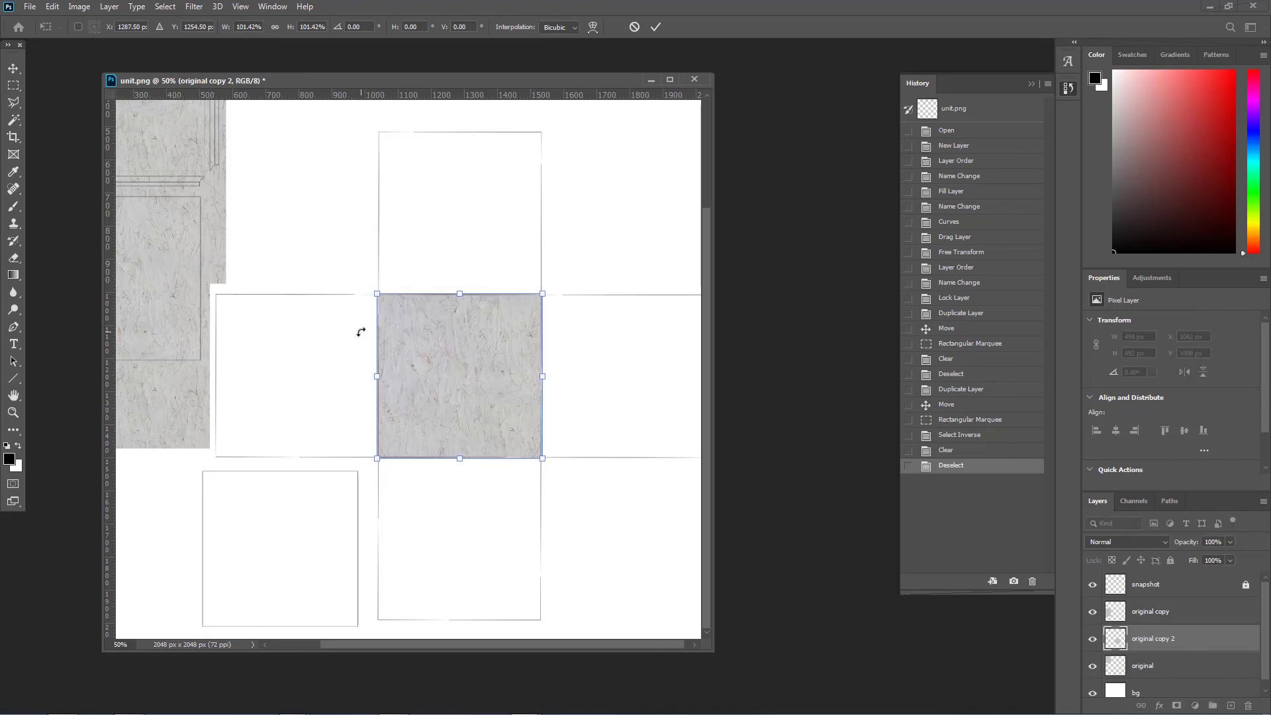
key(Return)
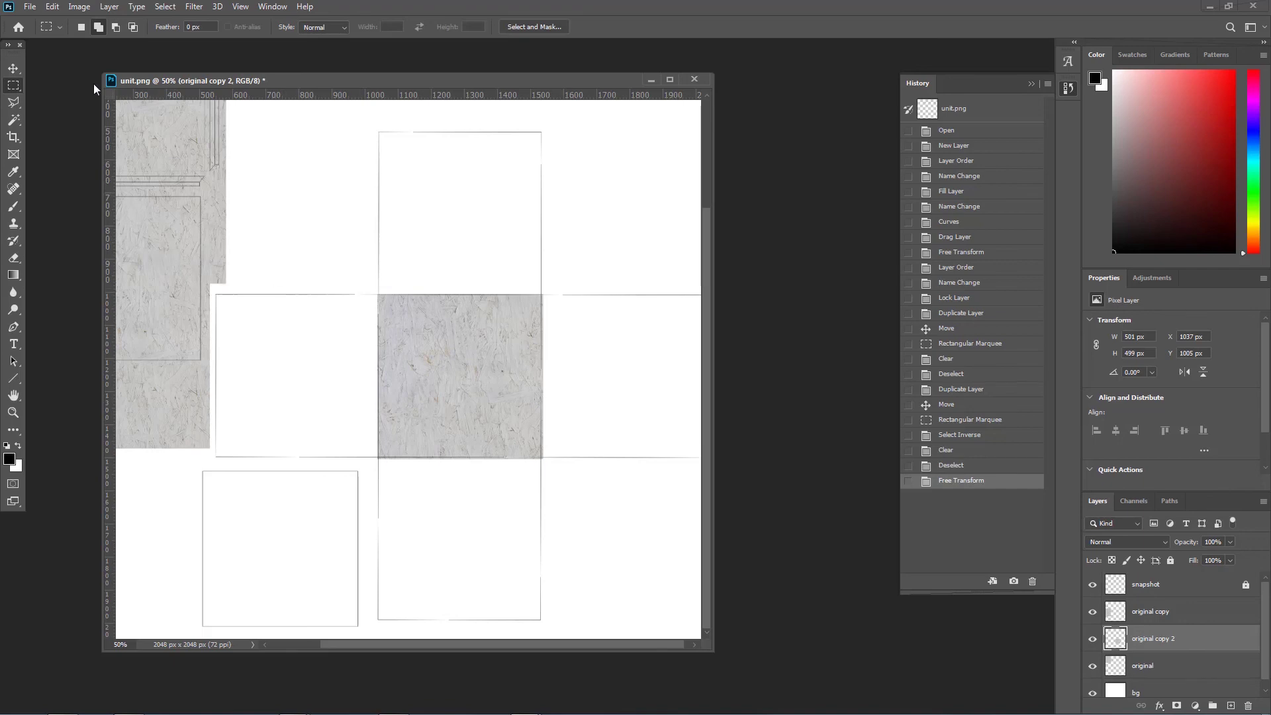
Duplicate the centre tile into the top and bottom squares and lock original copy 5
click(14, 68)
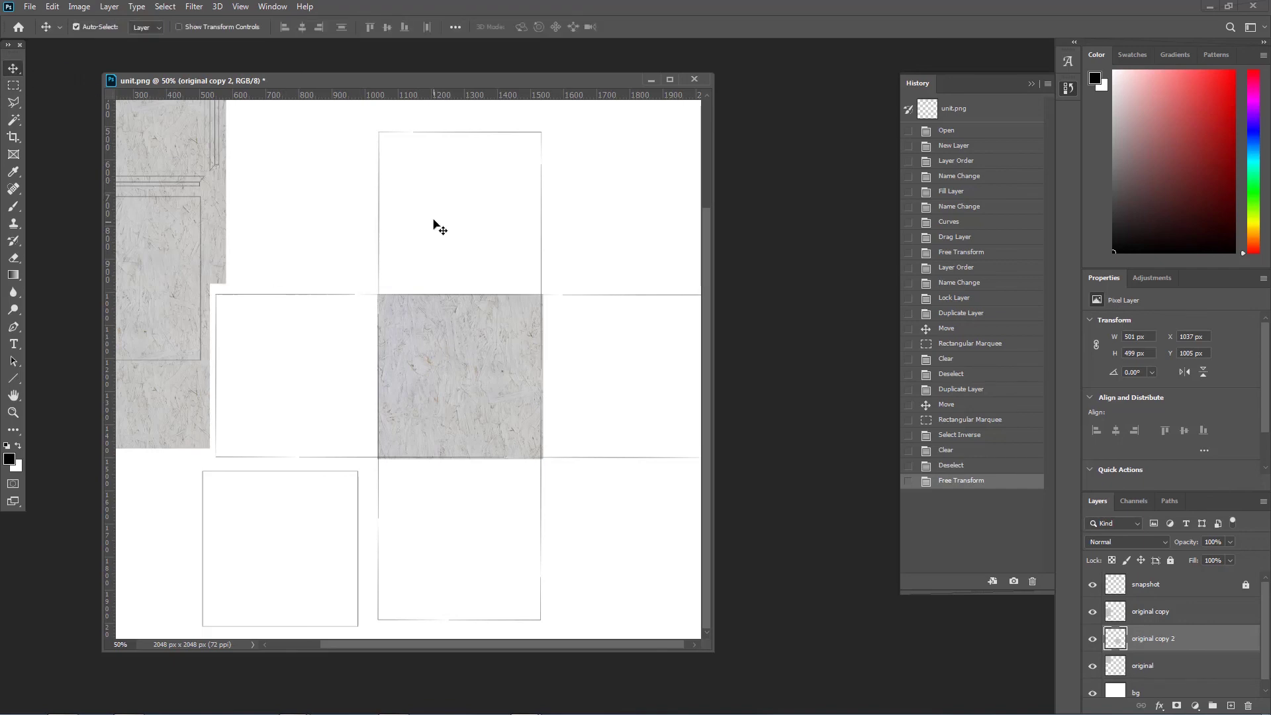
drag(1186, 641, 1231, 705)
drag(464, 378, 470, 236)
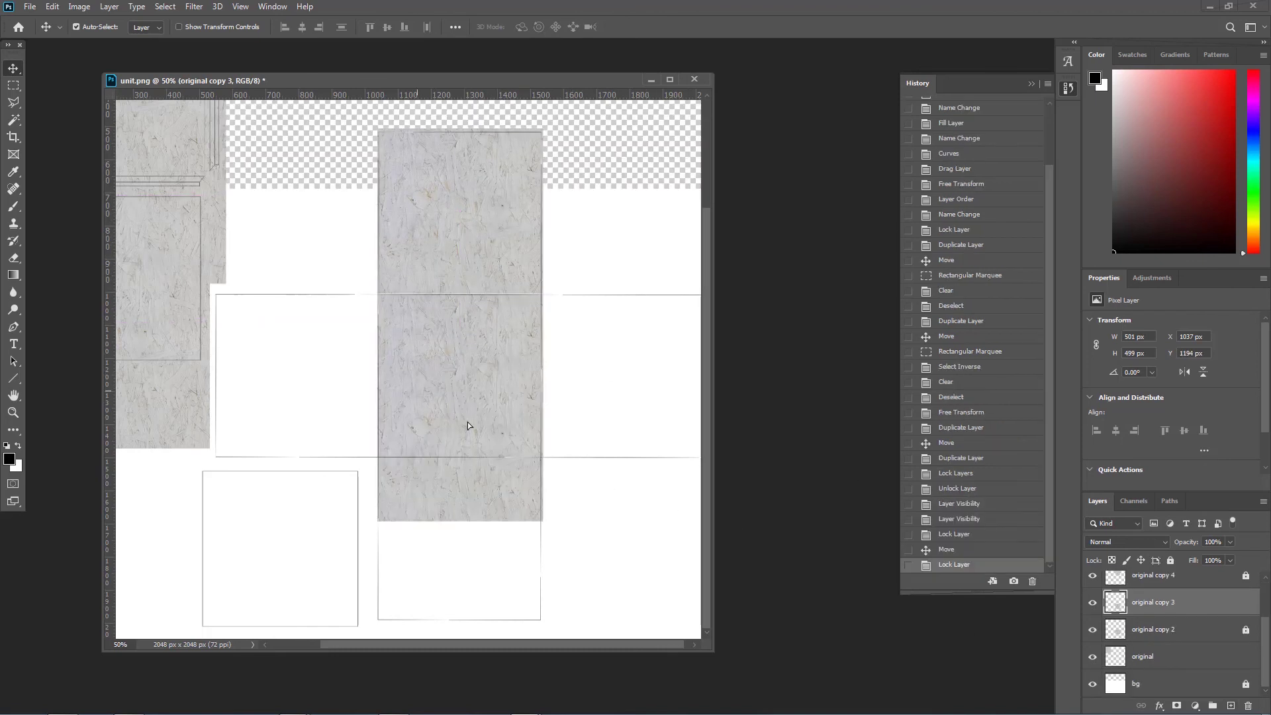
drag(467, 422, 418, 495)
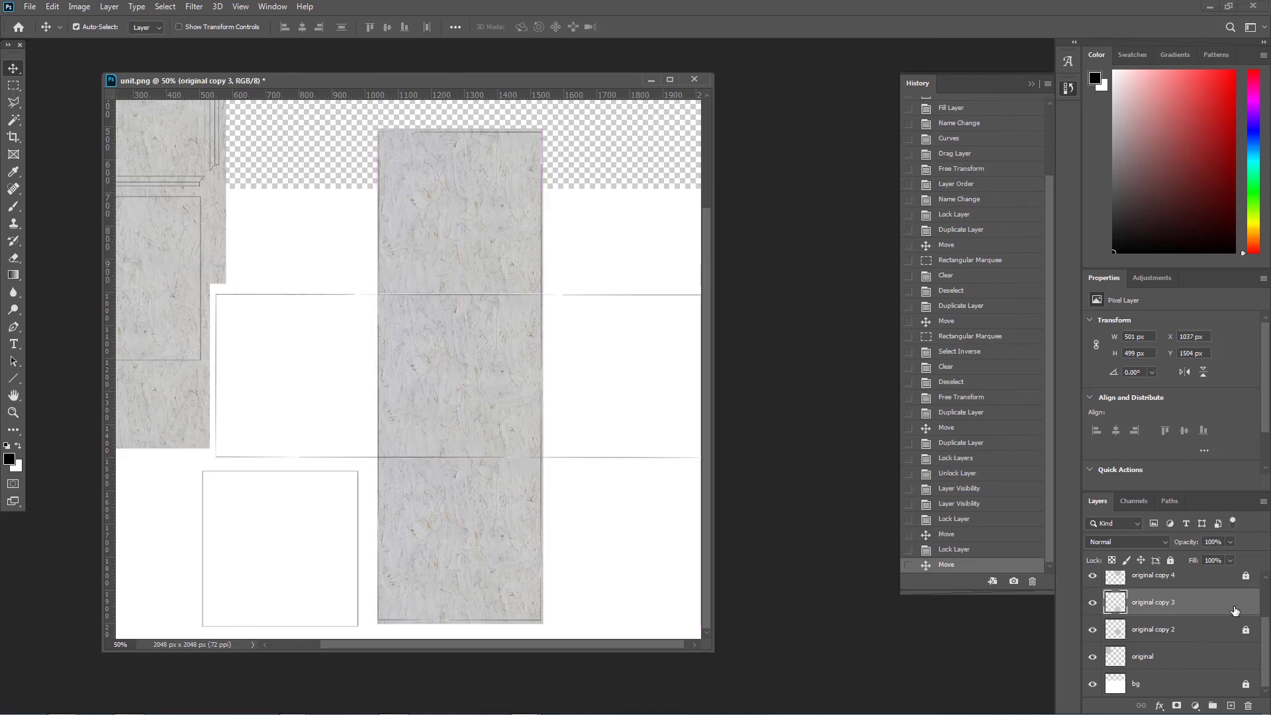
drag(1235, 604, 1230, 705)
click(1170, 561)
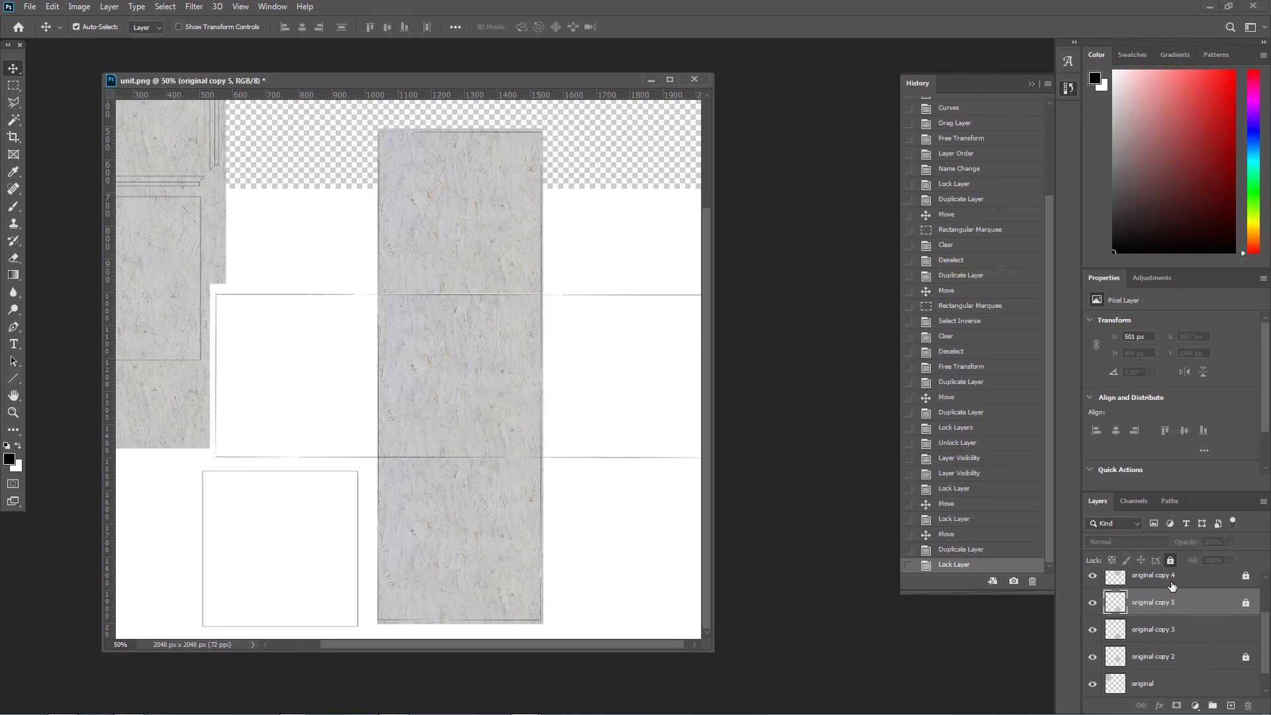
Place tile copies in the left-middle and right-middle squares, locking original copy 6
click(1177, 629)
drag(448, 513, 292, 360)
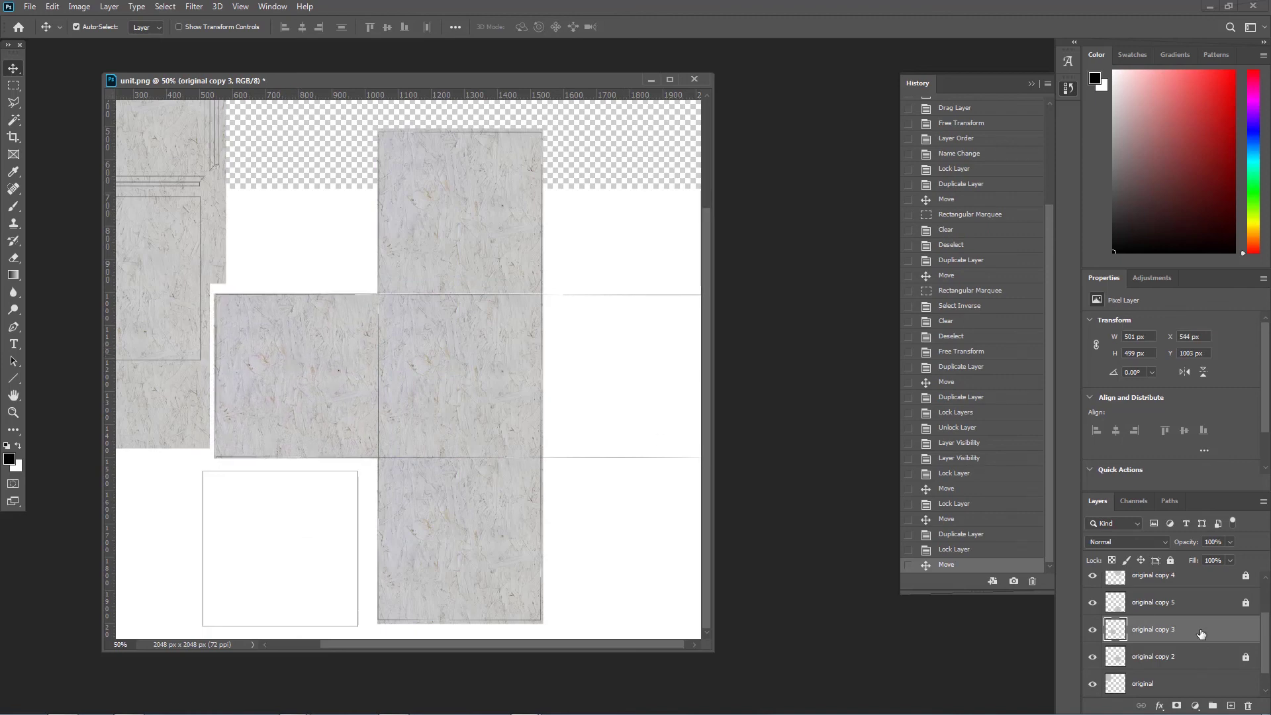
drag(1200, 634, 1230, 706)
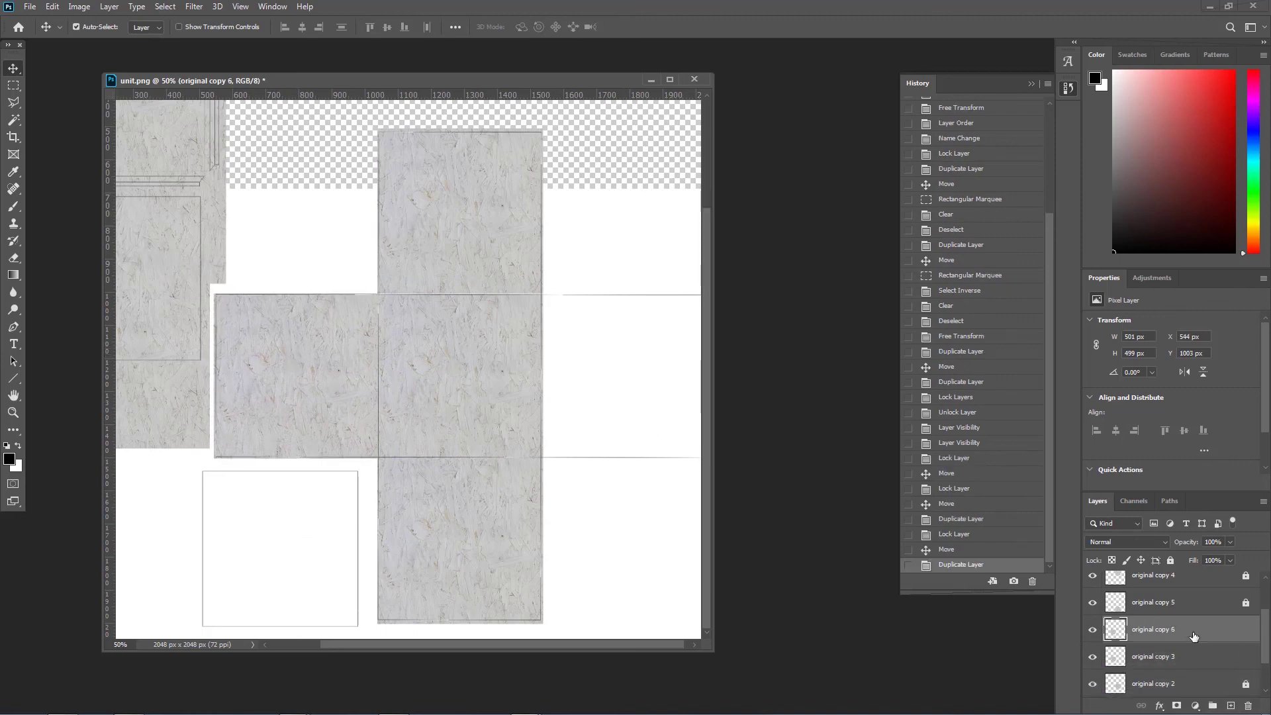
click(1171, 560)
drag(278, 425, 628, 397)
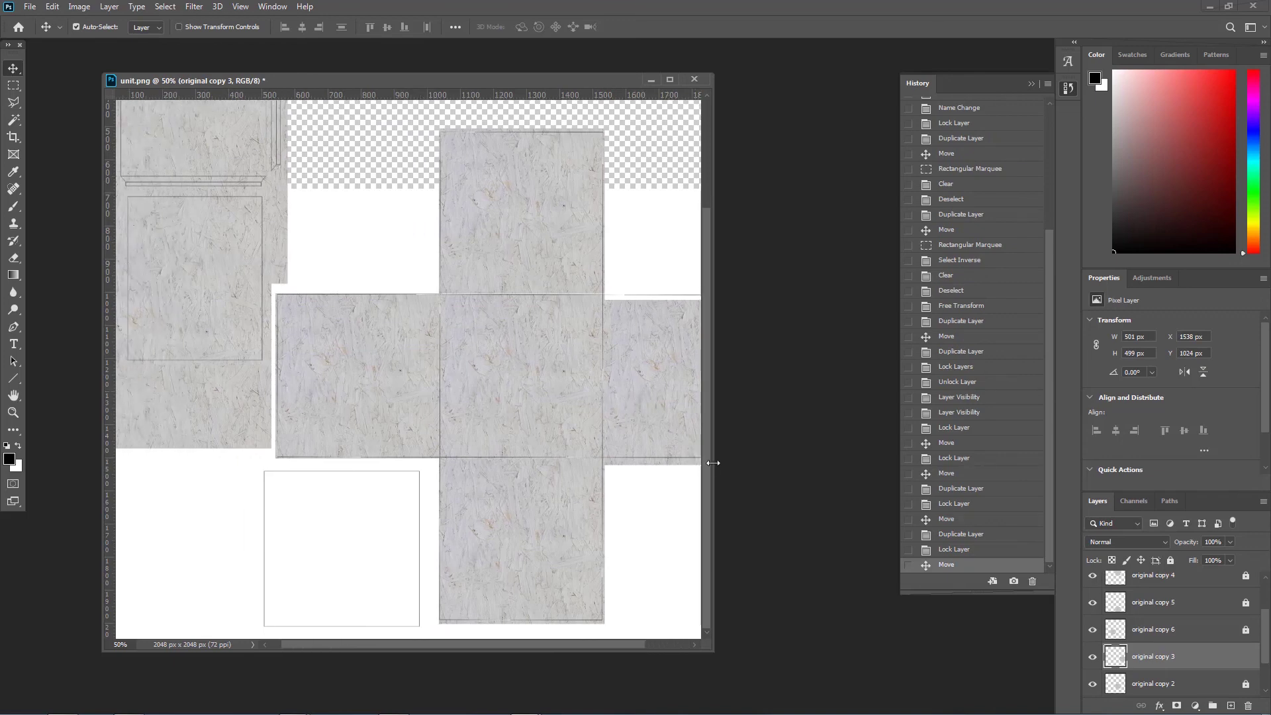
drag(713, 464, 841, 457)
Zoom in on the seam and nudge original copy 3 up until the panels meet
key(Up)
key(Up)
key(Up)
key(Up)
key(Up)
key(Up)
key(Up)
key(Up)
key(Up)
key(Up)
key(ctrl)
key(ctrl+plus)
key(ctrl+plus)
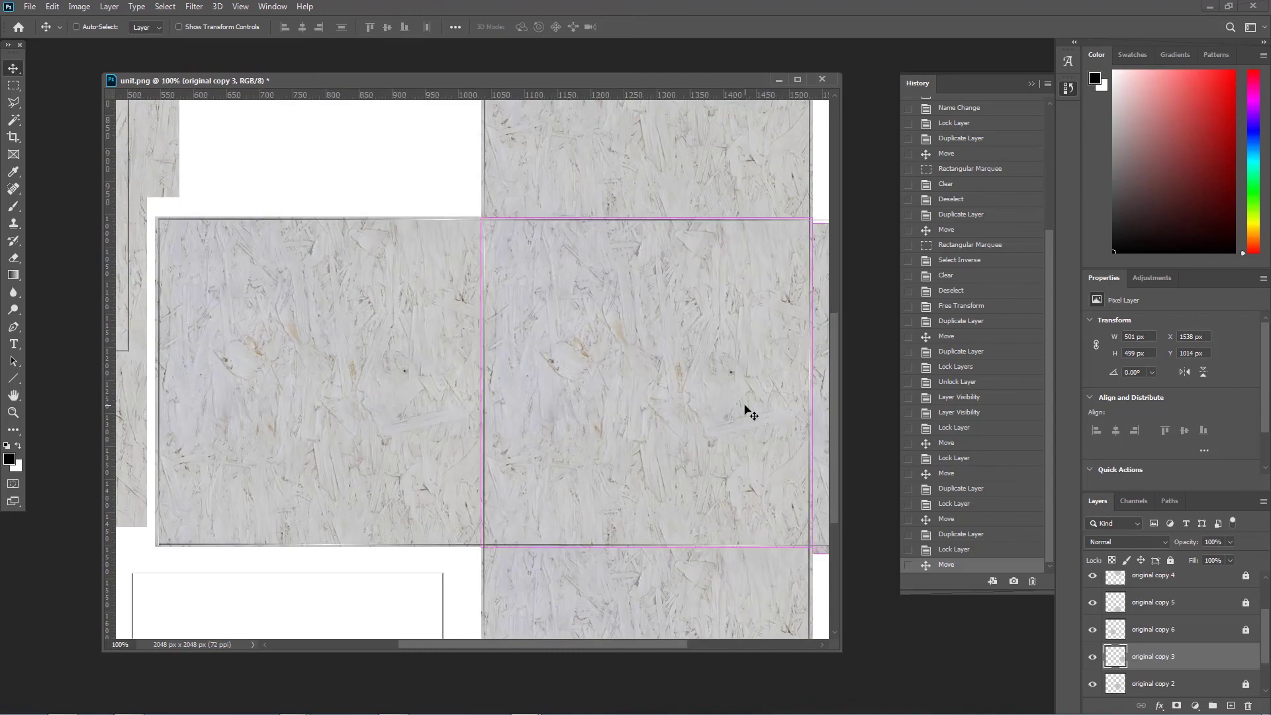
key(ctrl+plus)
drag(689, 369, 384, 362)
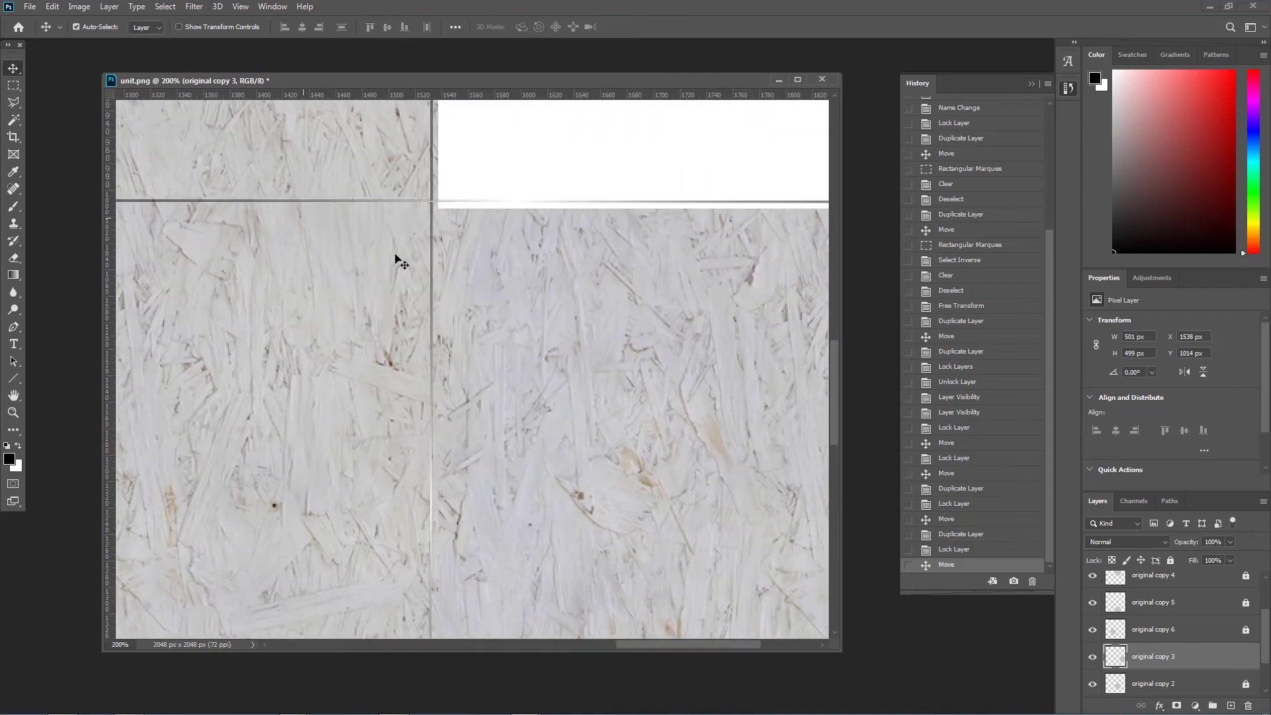
key(Up)
key(Up)
key(Up)
key(Up)
key(Up)
key(Up)
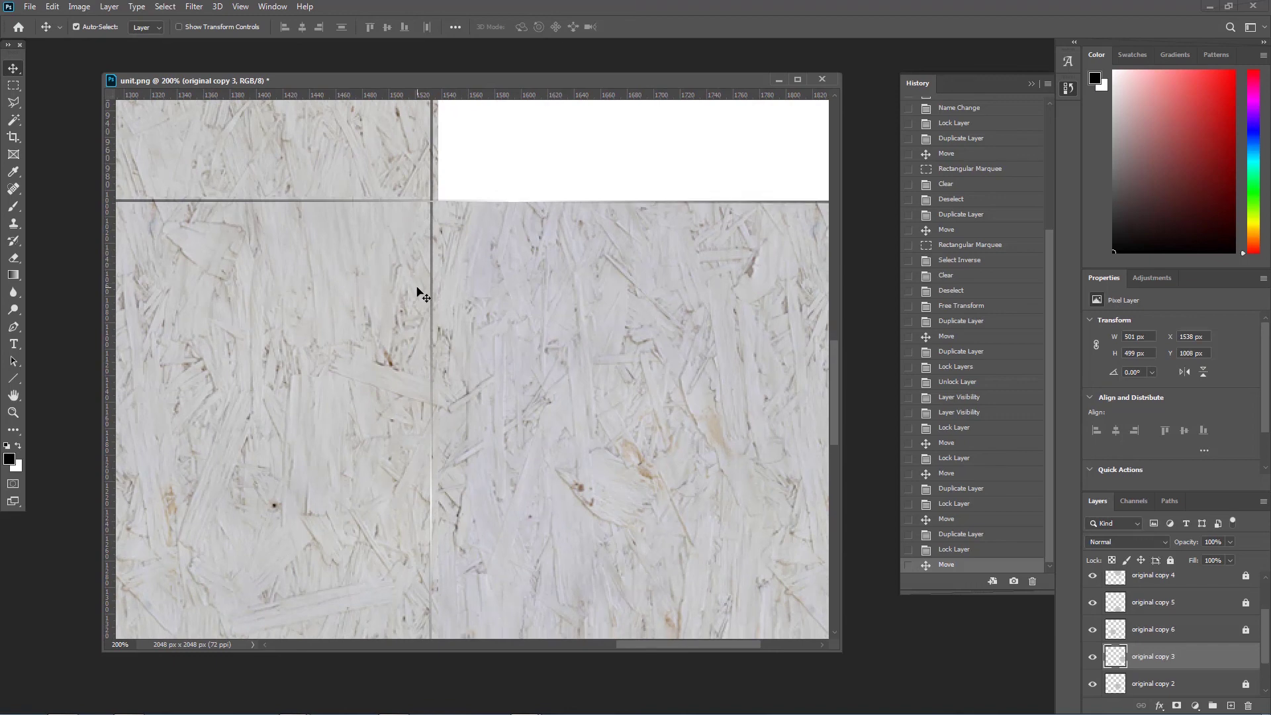
key(Up)
key(Up)
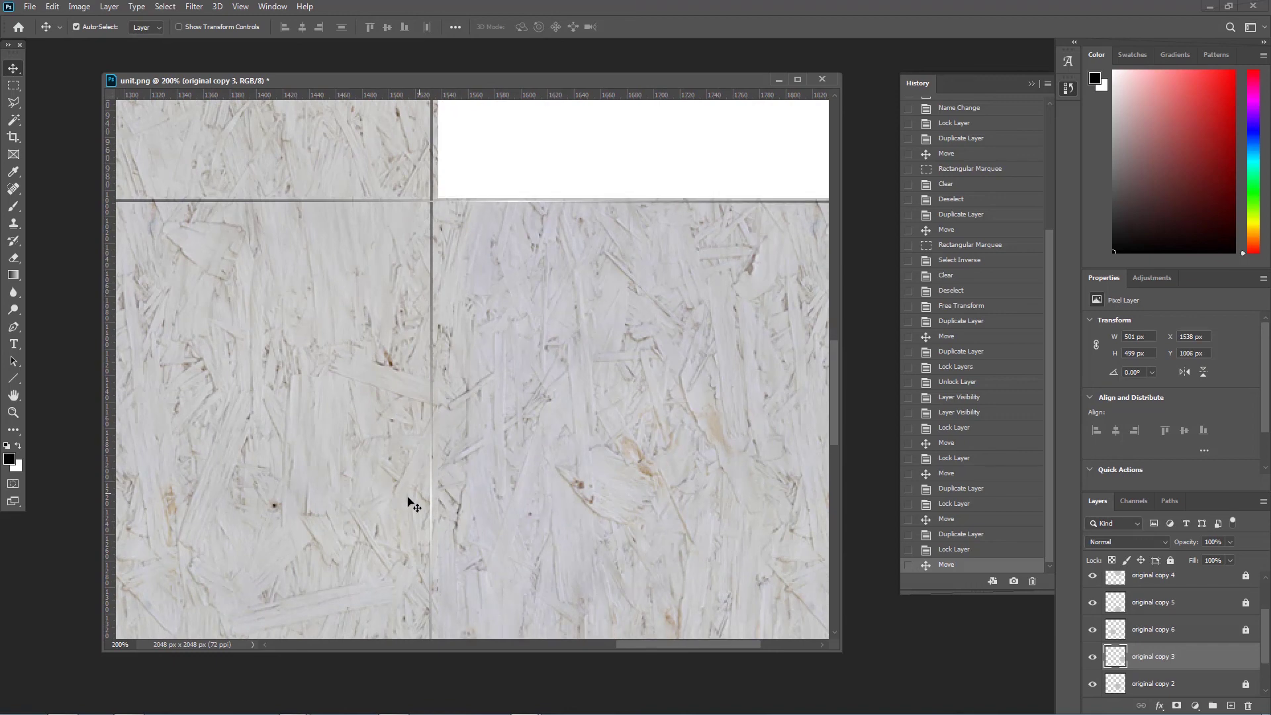
Try nudging the locked original copy 2, dismiss the lock warning, and zoom out to the full layout
right_click(384, 470)
click(414, 475)
key(Up)
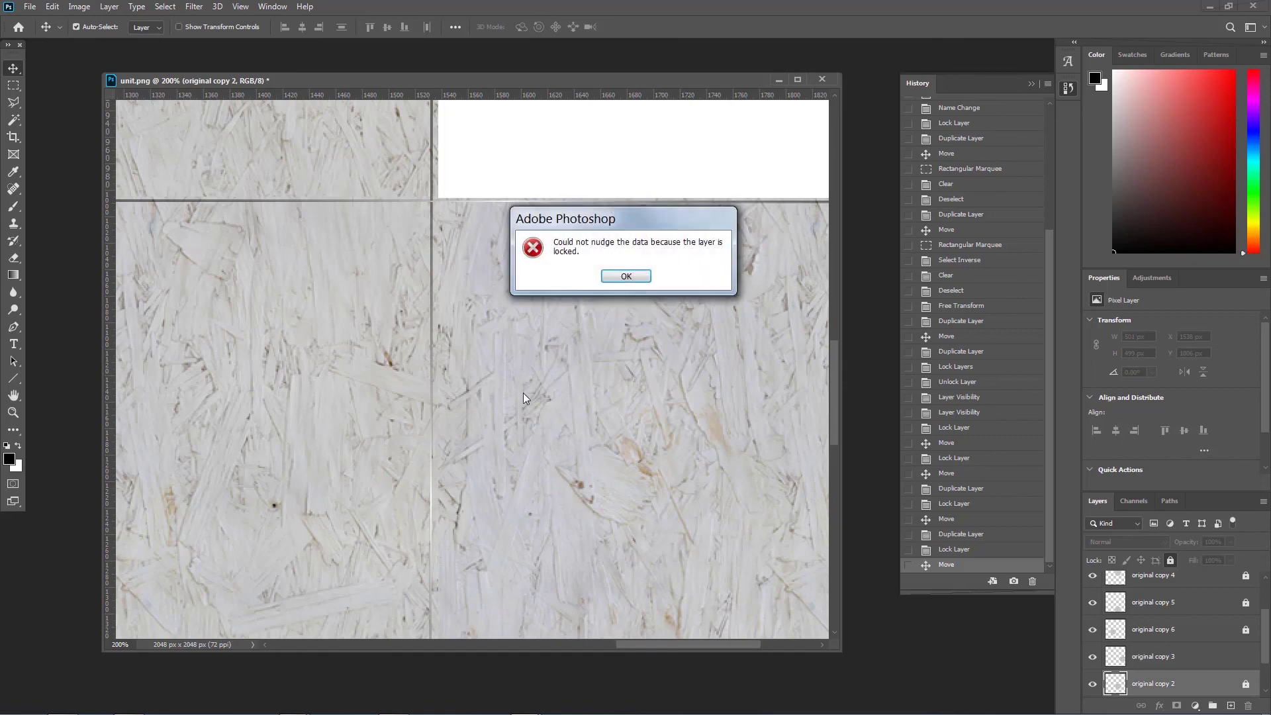
click(625, 277)
key(ctrl+minus)
key(ctrl+minus)
key(ctrl+minus)
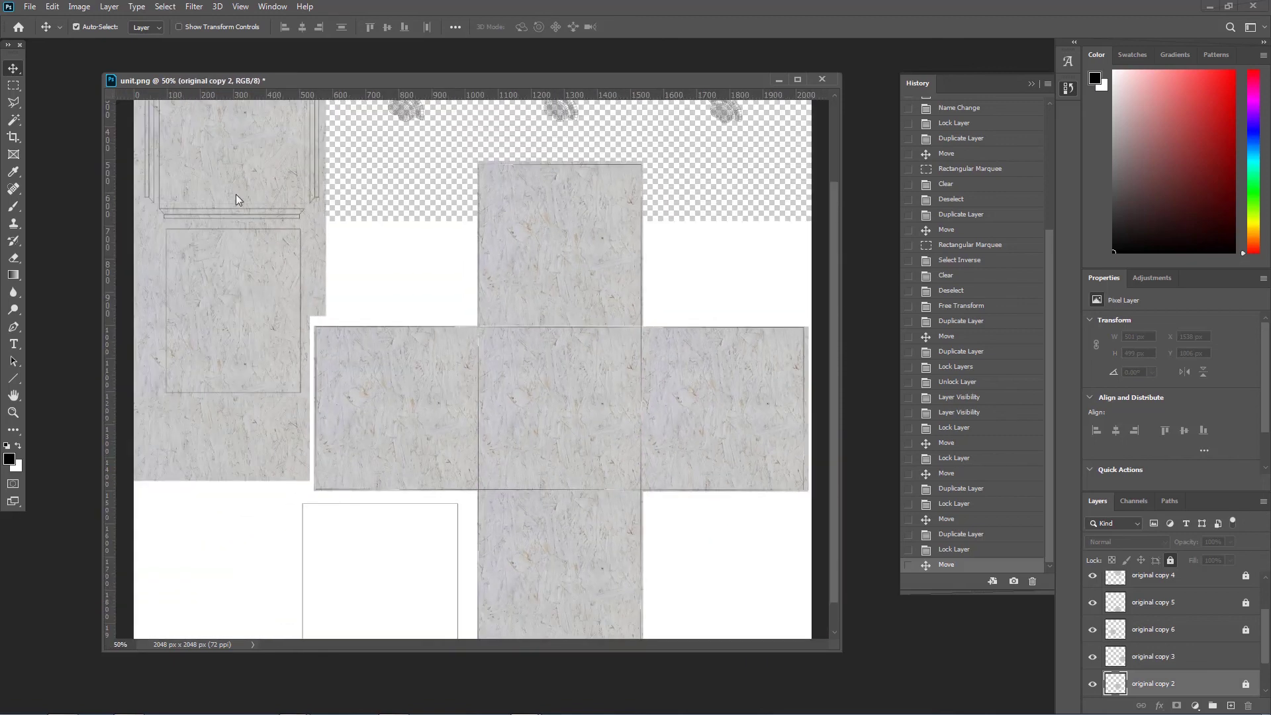
Duplicate the panel layer and place it in the empty bottom-left slot
scroll(1178, 629, down, 1)
drag(1224, 685, 1226, 707)
drag(218, 377, 417, 585)
key(ctrl+minus)
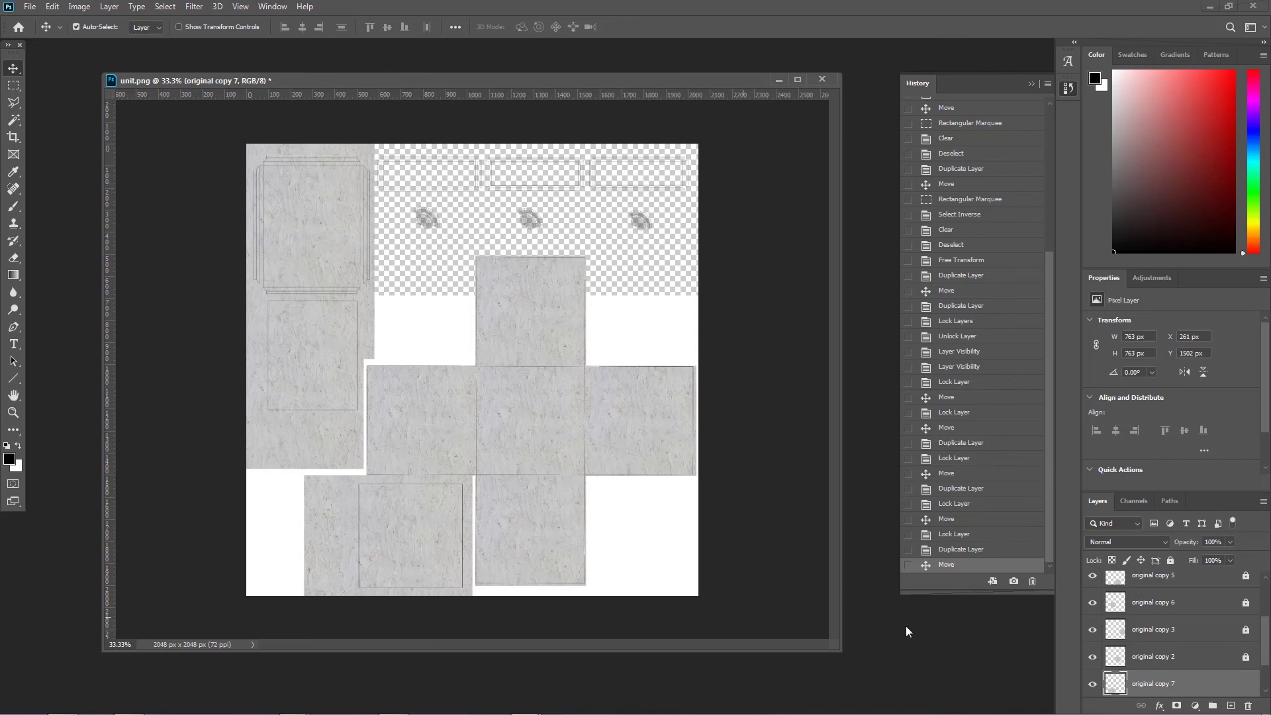
Copy the panel into the top row and trim it down to a narrow drawer-front strip
drag(1179, 684, 1231, 706)
drag(423, 559, 469, 136)
key(m)
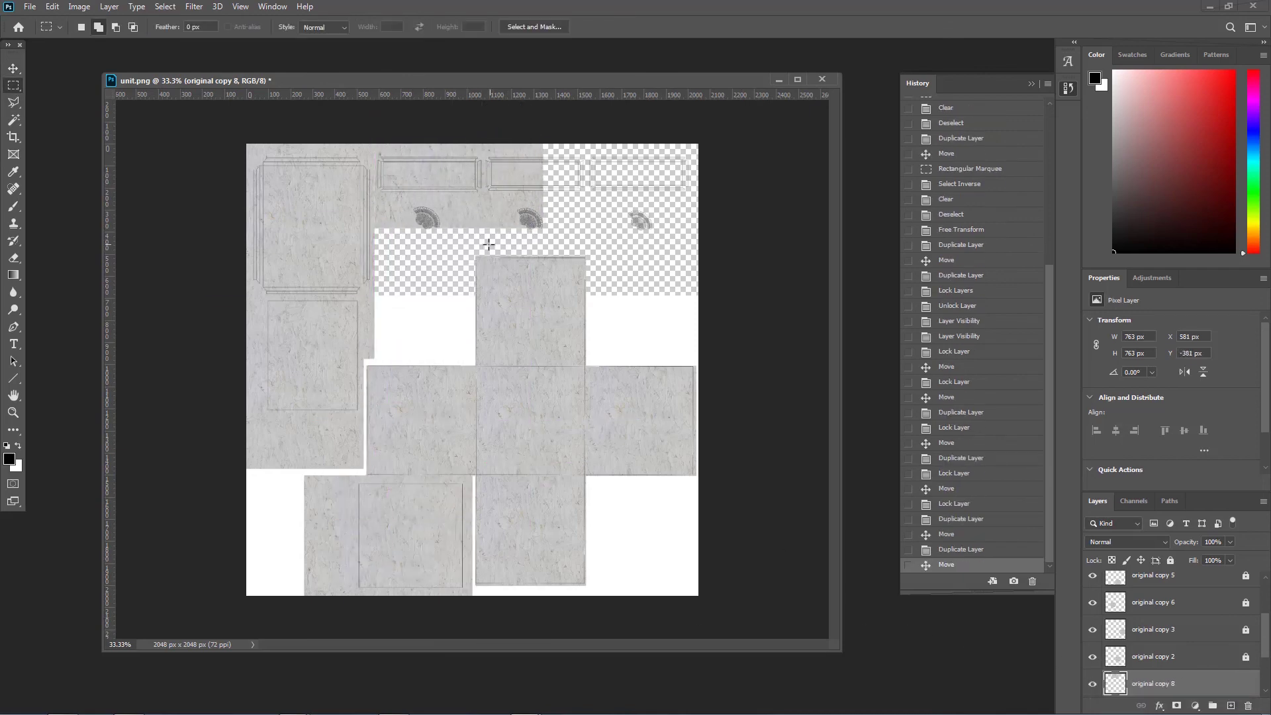
drag(482, 239, 575, 122)
key(Right)
key(Delete)
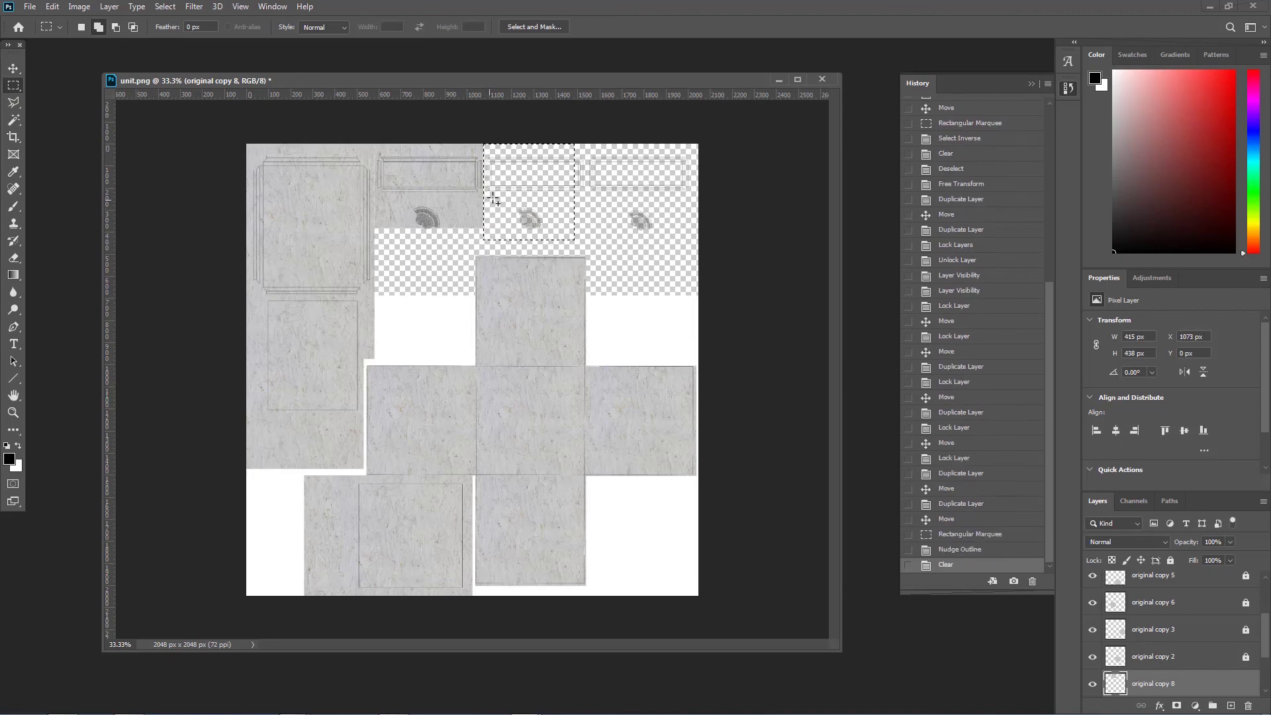
key(ctrl+d)
drag(496, 198, 374, 244)
key(Delete)
key(ctrl+d)
Duplicate the drawer front into the middle and top-right slots of the top row
key(v)
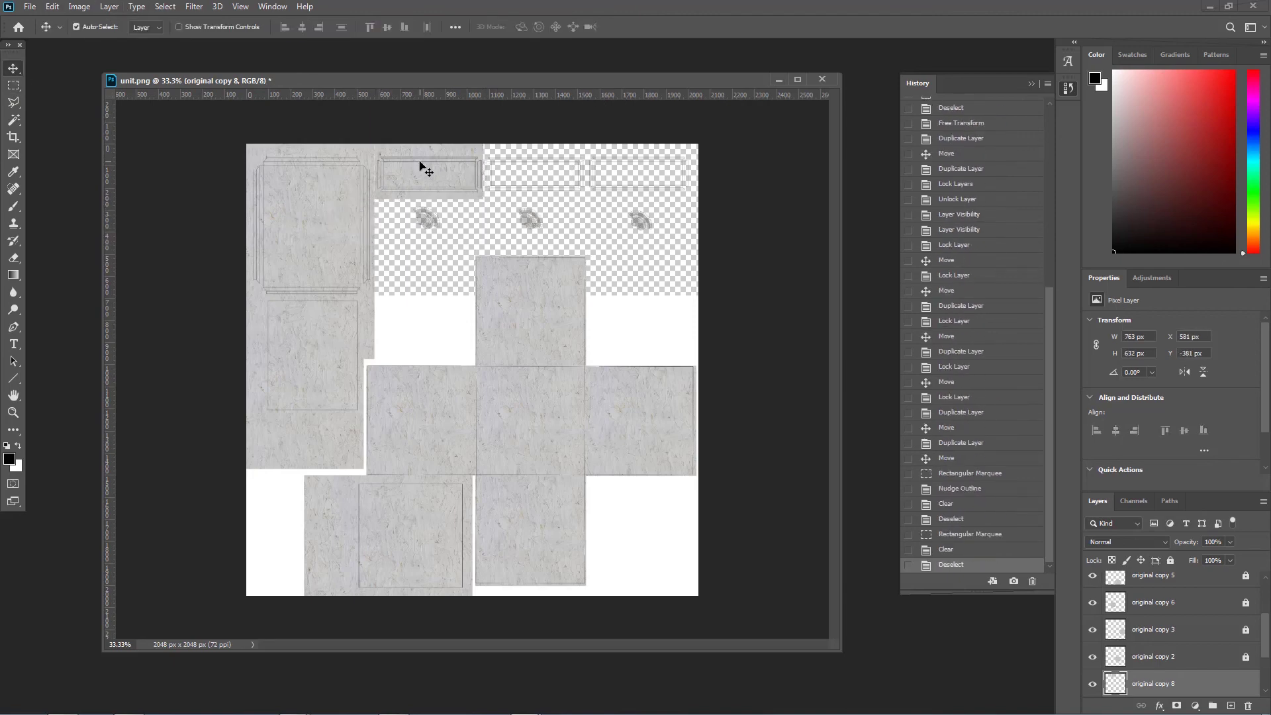
right_click(448, 159)
key(Escape)
key(ctrl+j)
drag(430, 174, 597, 177)
key(ctrl+j)
Fill a 1288 × 193 px strip around the three handles with black on a new layer
click(14, 85)
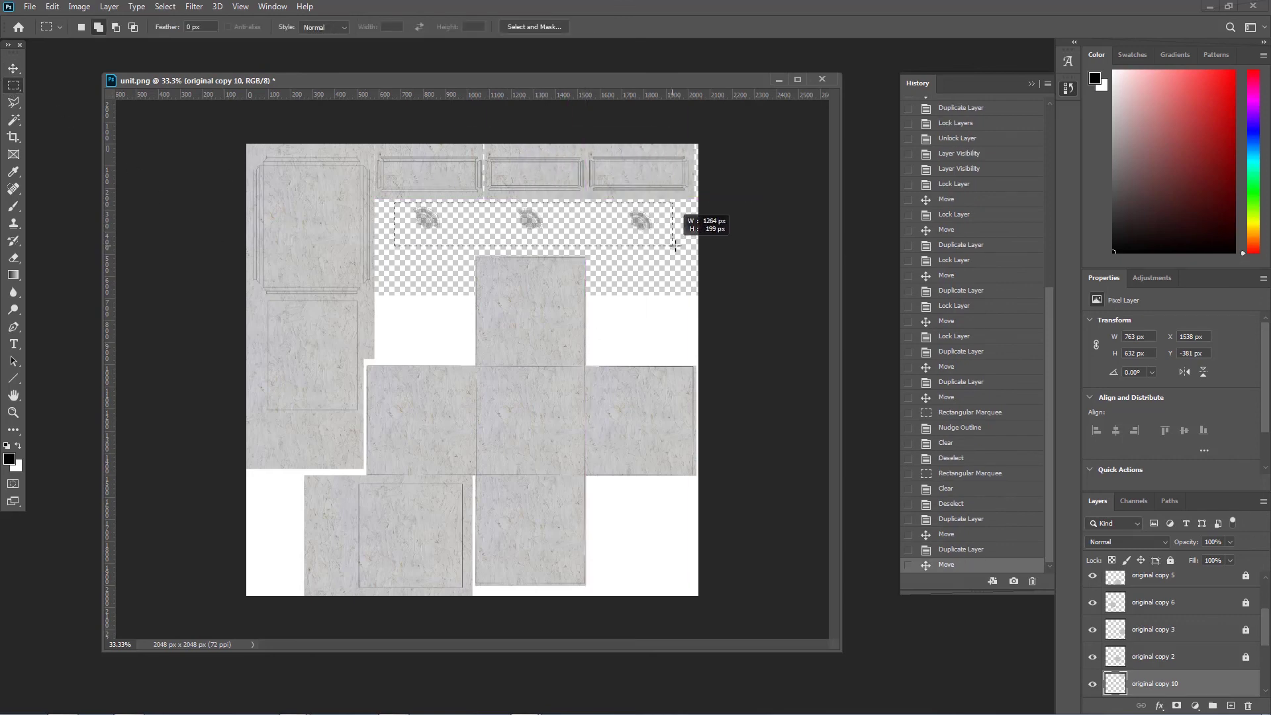
drag(675, 245, 678, 244)
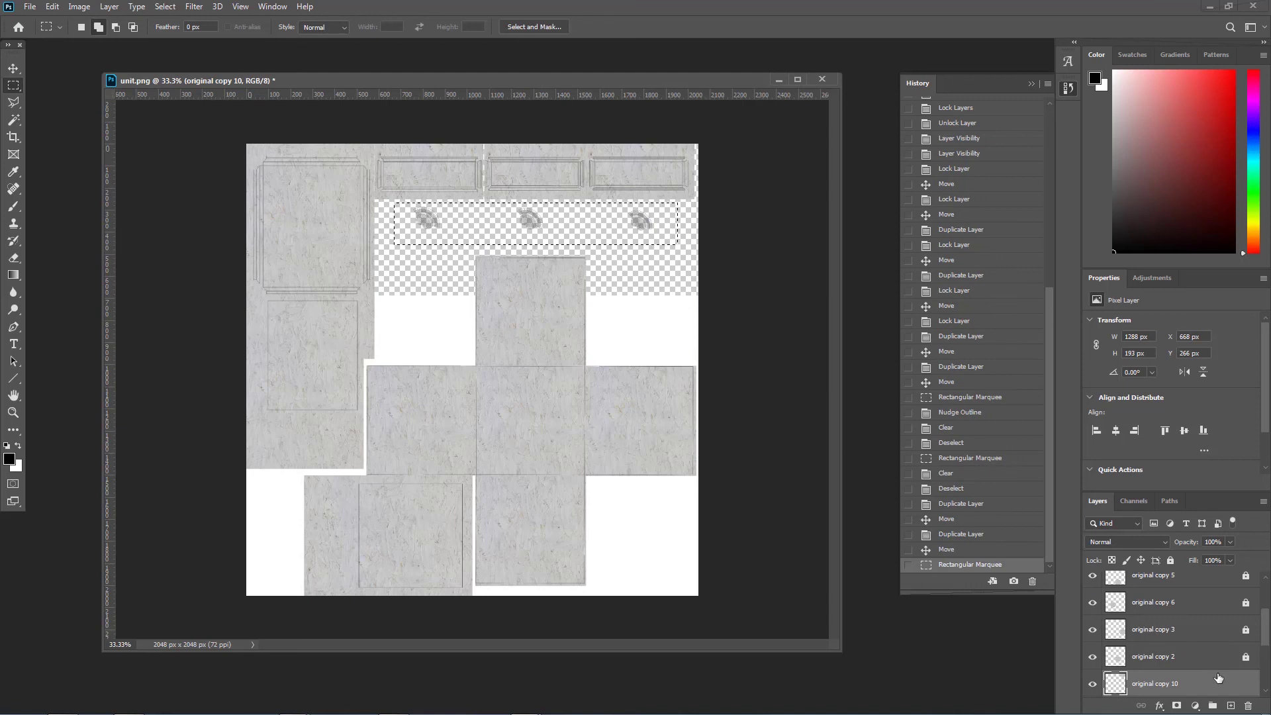
click(1232, 706)
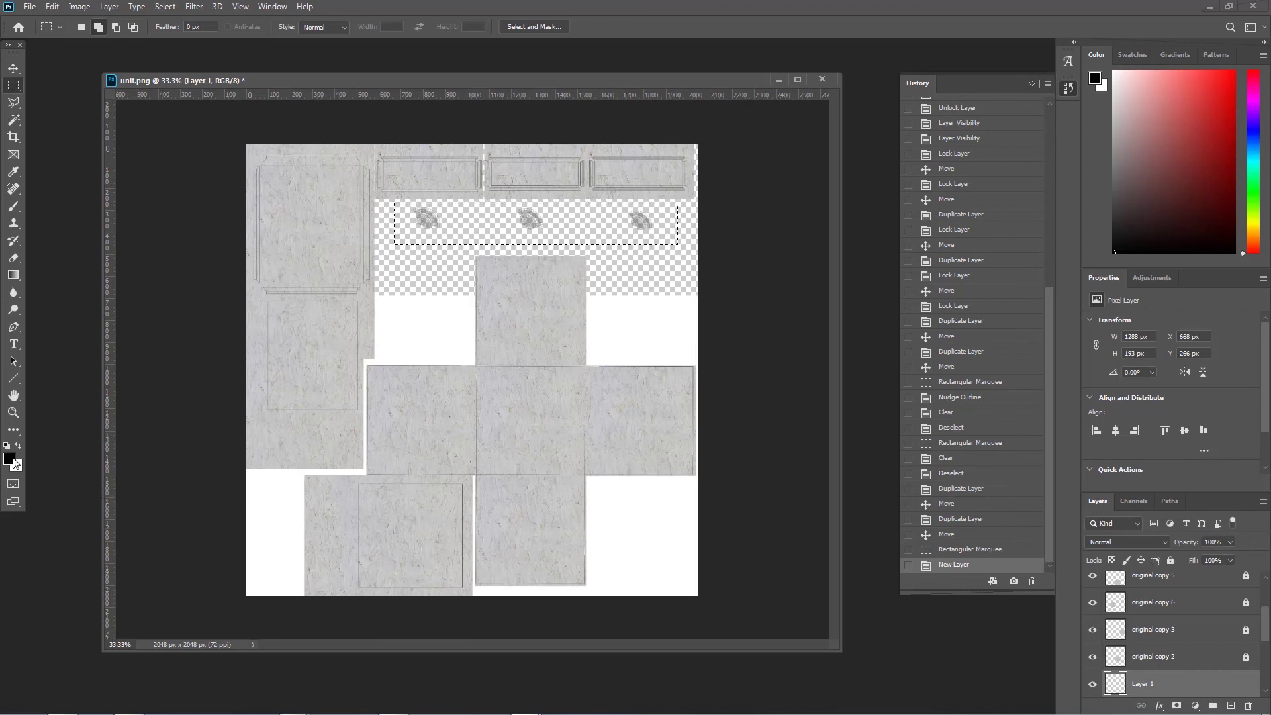
key(alt+BackSpace)
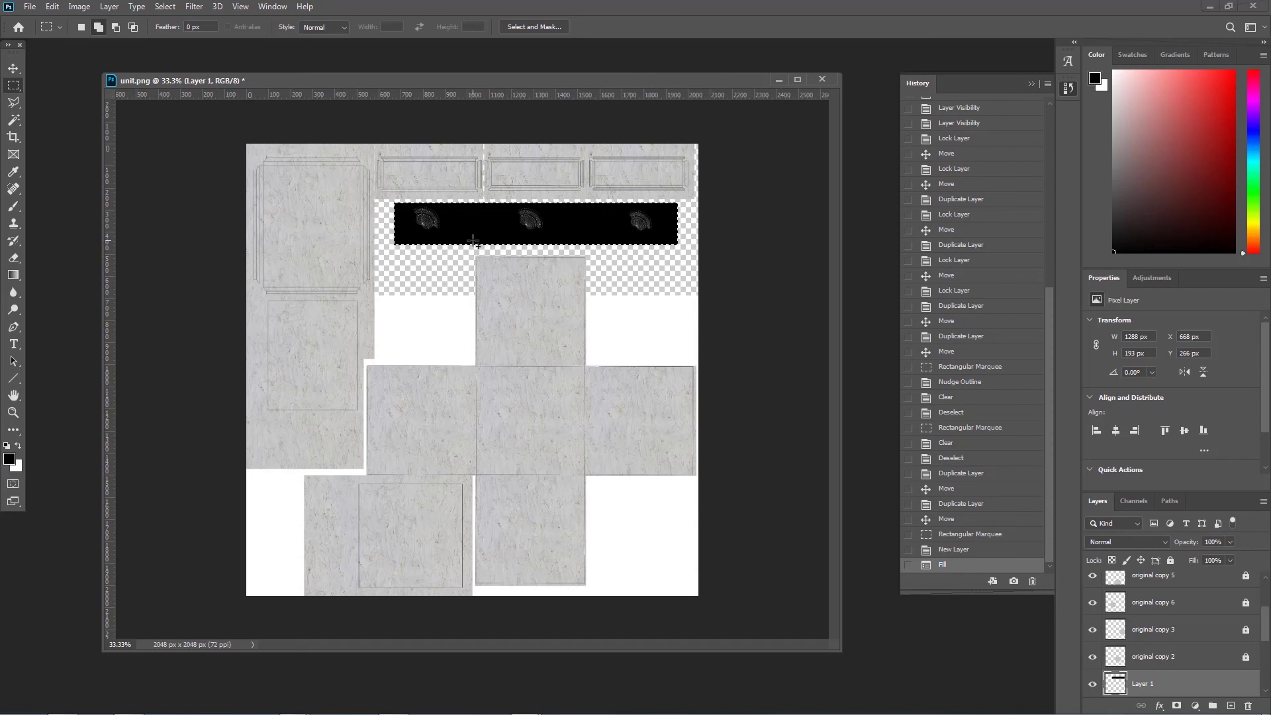
key(ctrl+d)
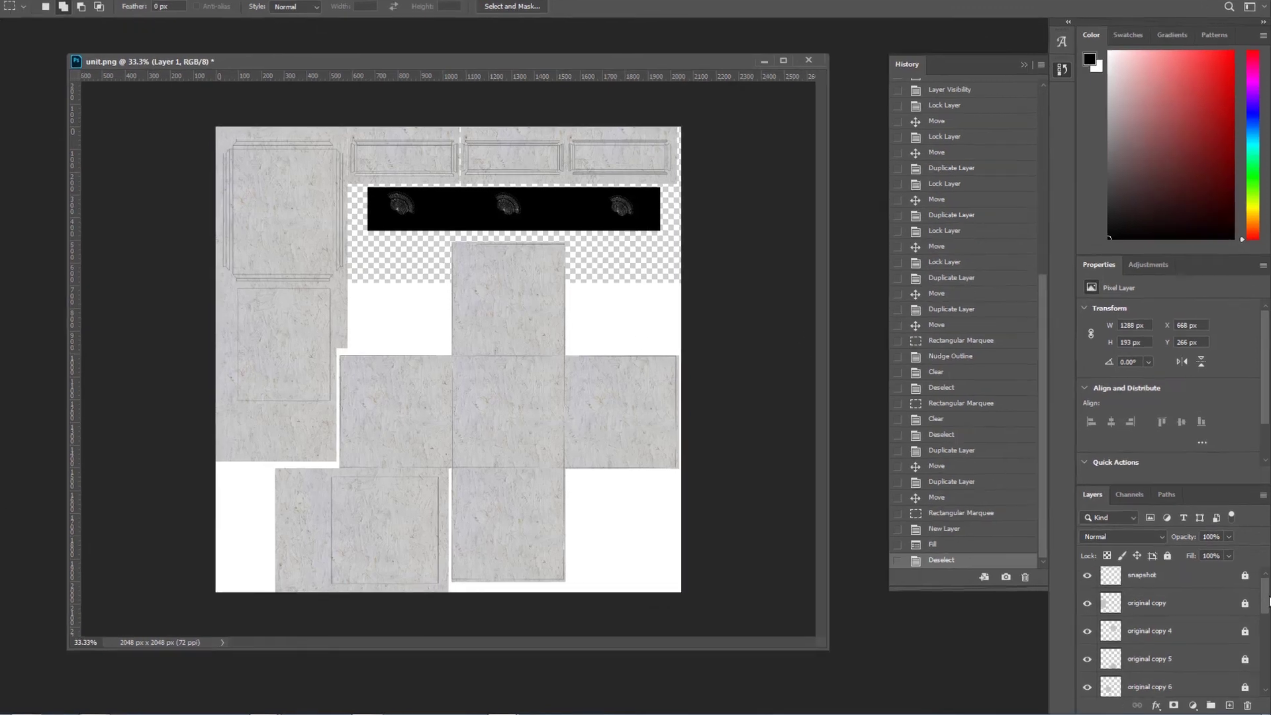
drag(1266, 631, 1268, 581)
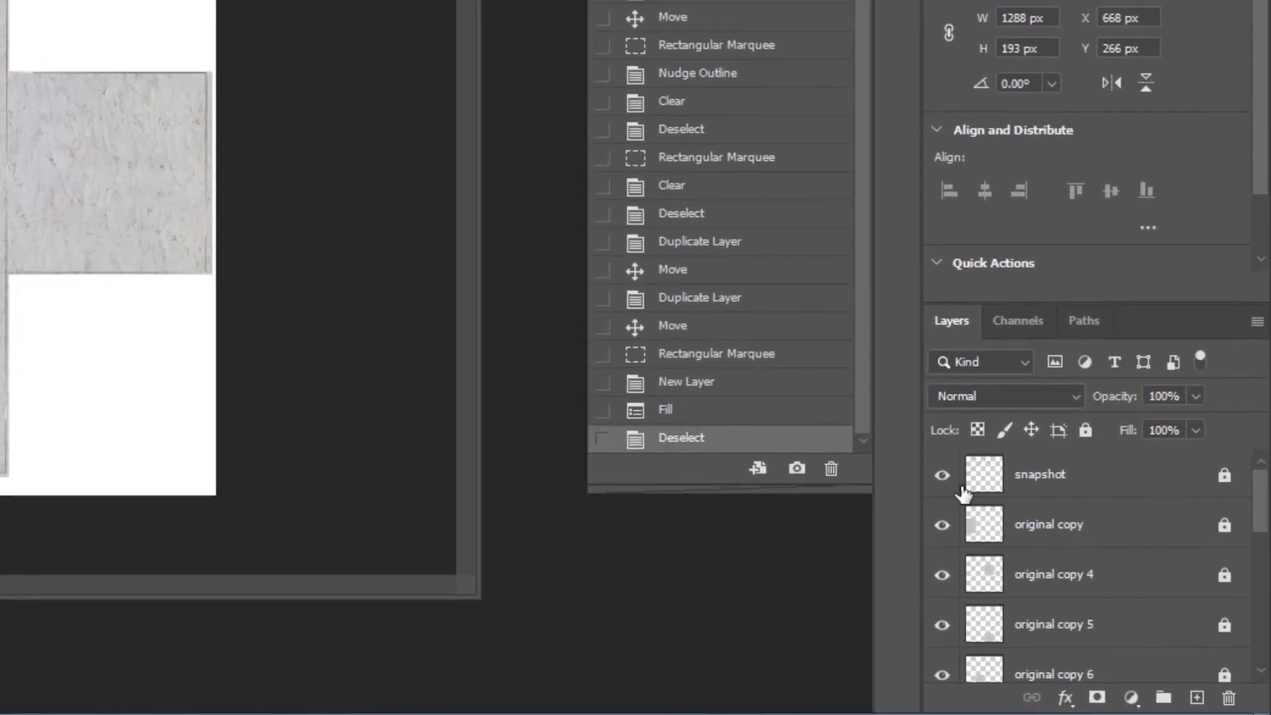
Unlock and hide the snapshot layer, then unlock the locked panel copies
click(1224, 474)
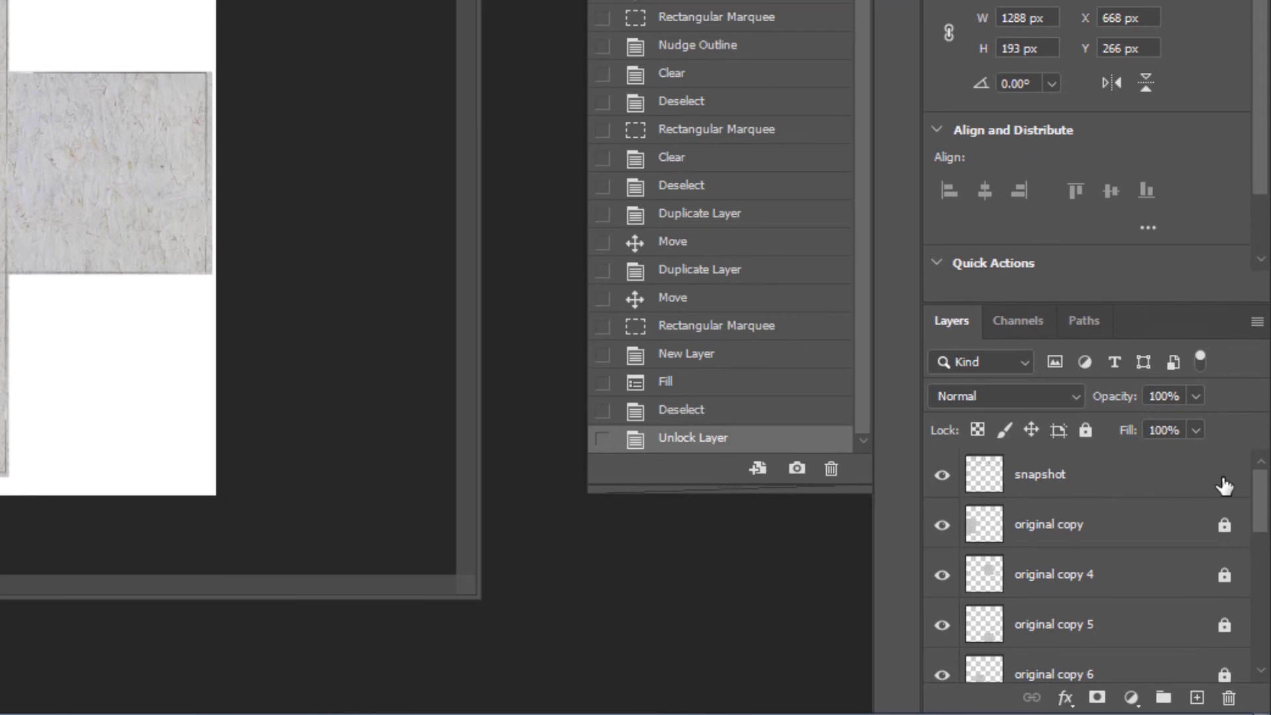
click(942, 477)
scroll(1185, 533, down, 3)
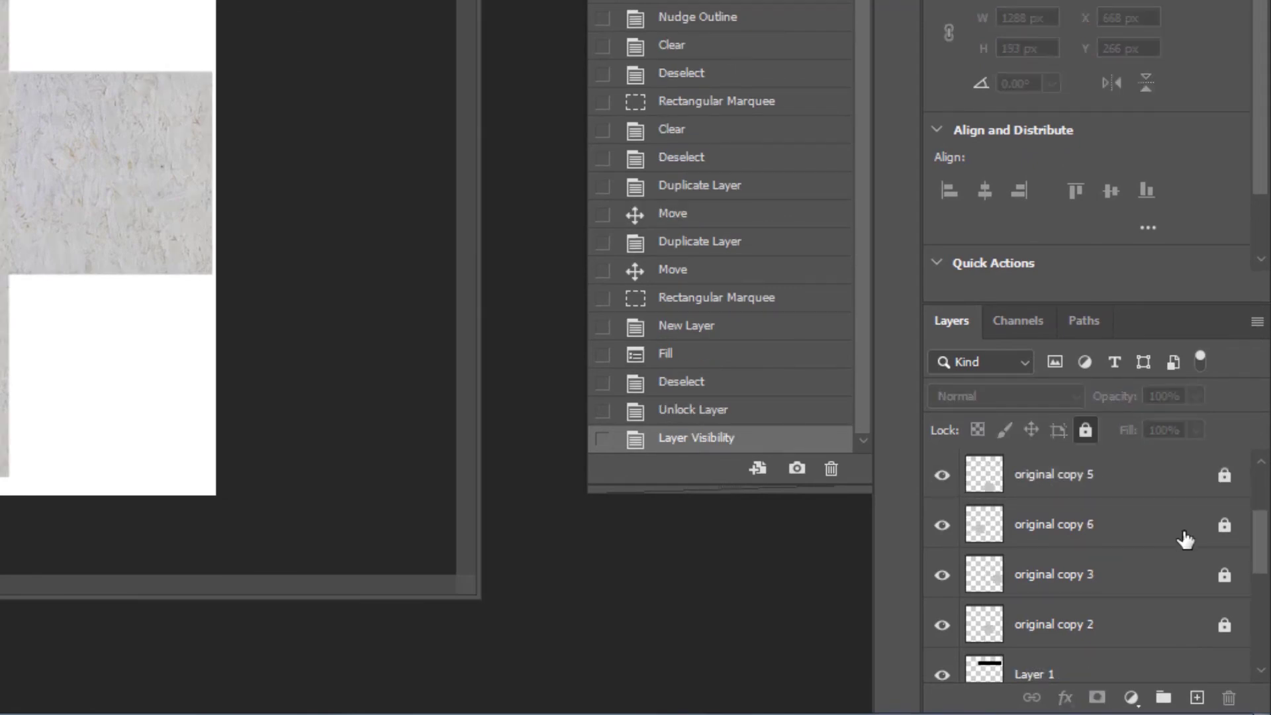
shift+click(1166, 564)
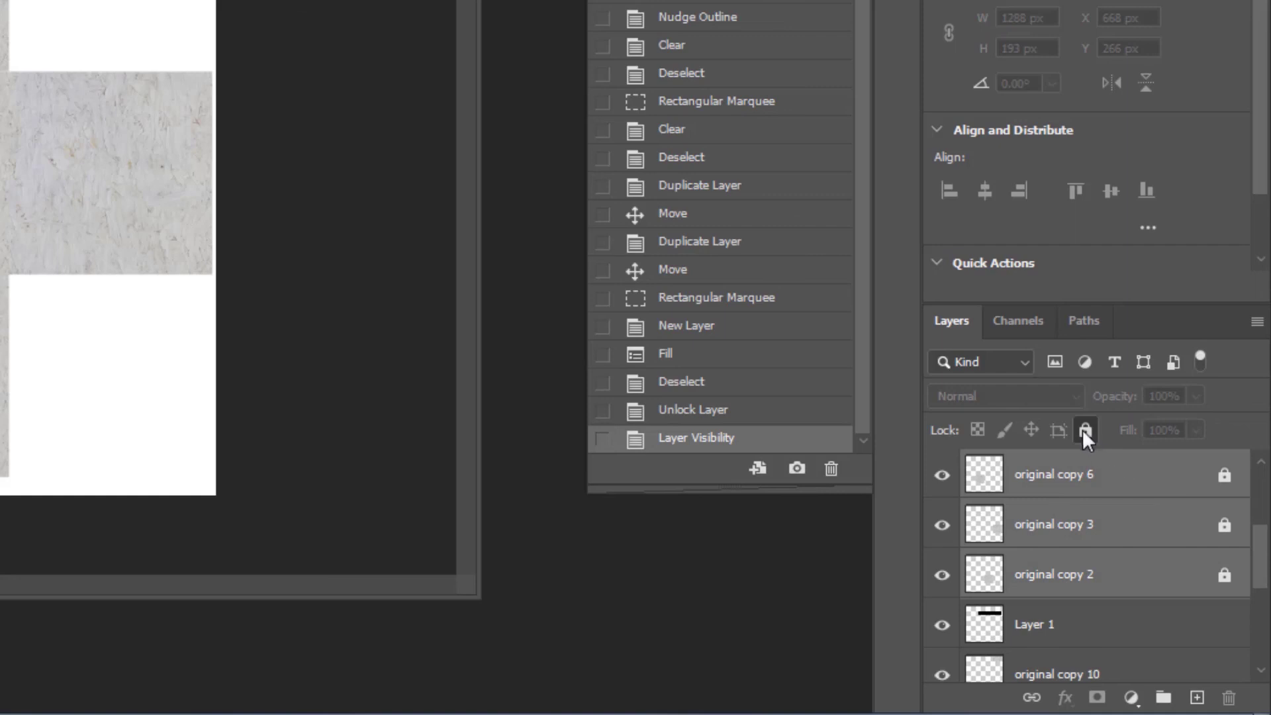
click(1085, 430)
Select every plywood panel layer from original upward and merge them into one layer
scroll(1110, 511, down, 5)
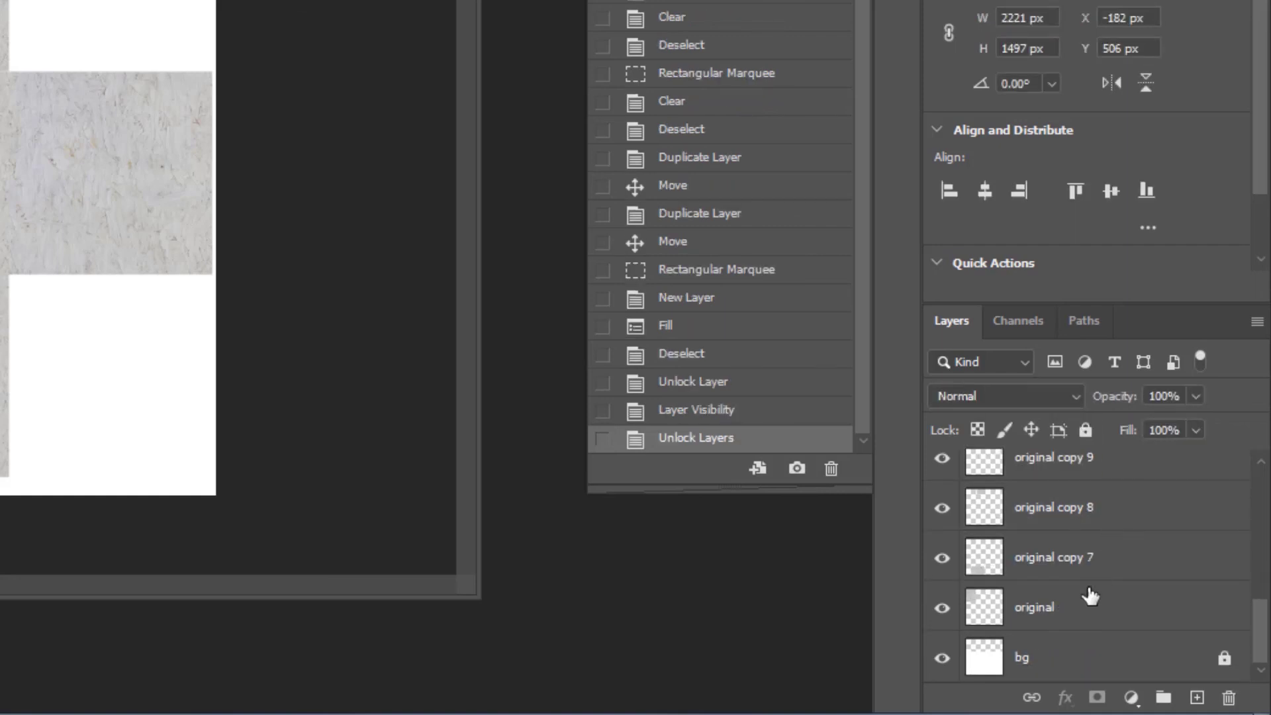
click(1044, 607)
scroll(1046, 607, up, 3)
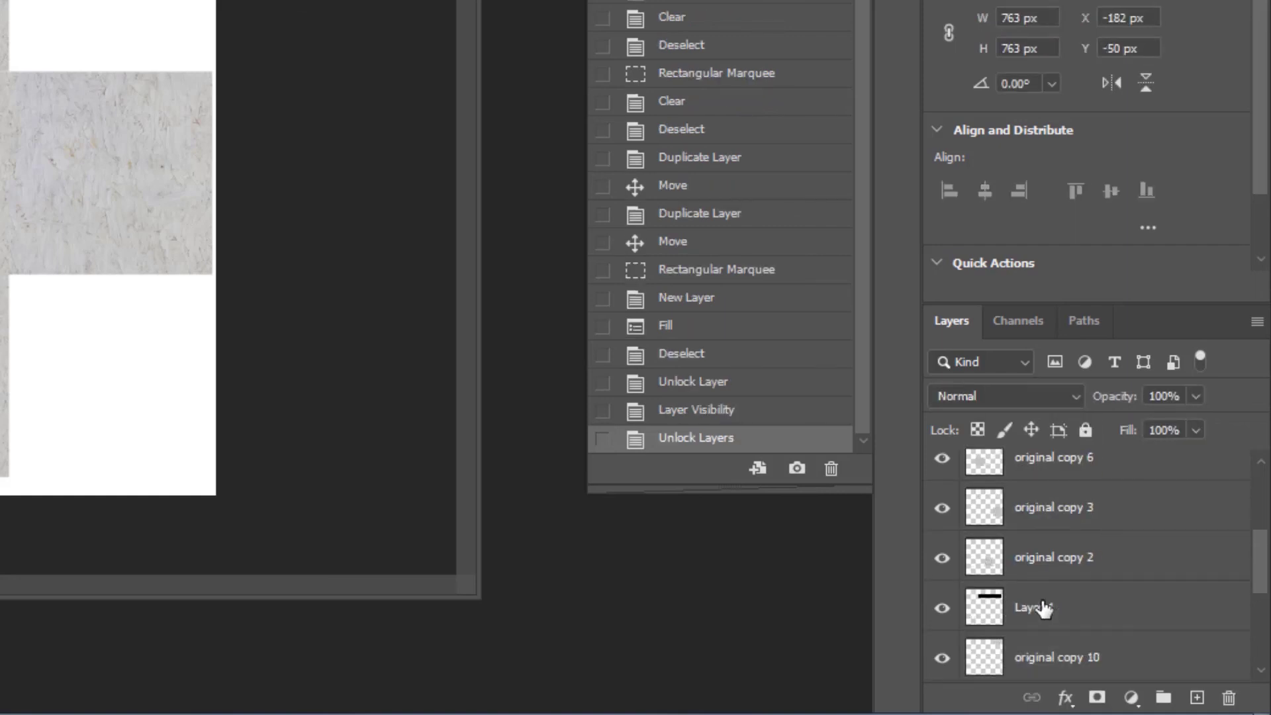
scroll(1043, 605, up, 3)
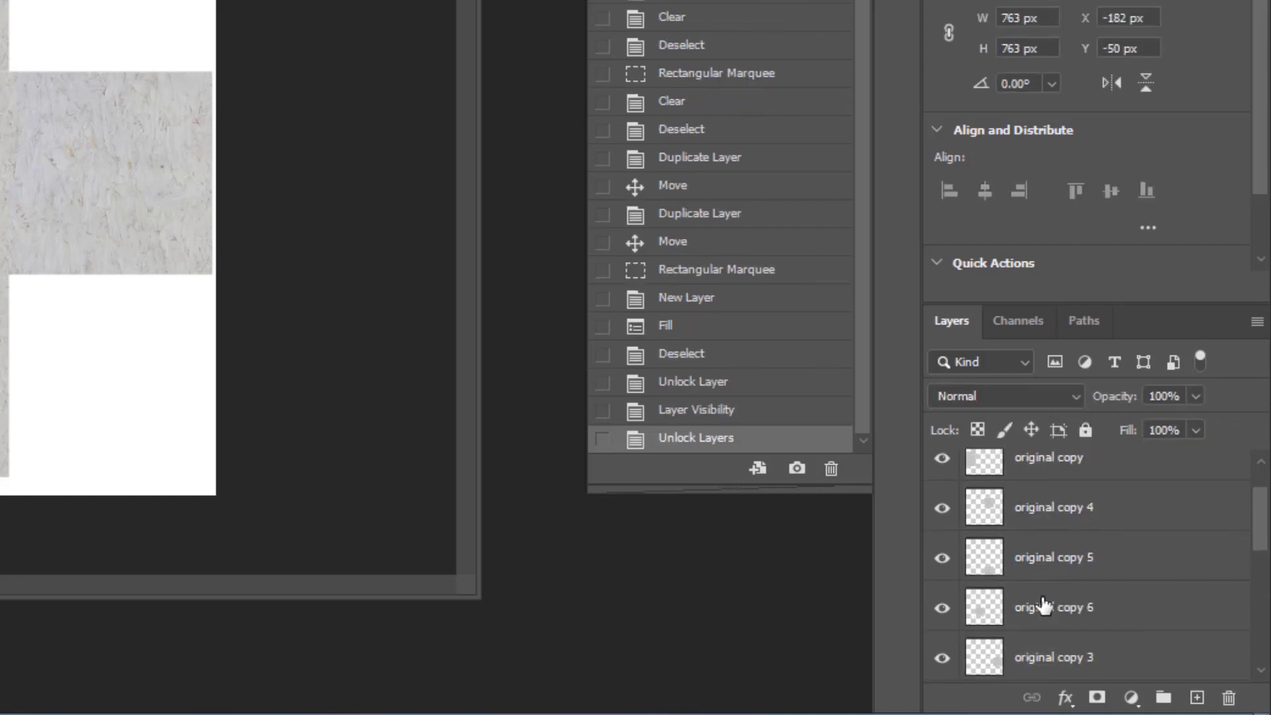
scroll(1062, 551, up, 1)
shift+click(1065, 530)
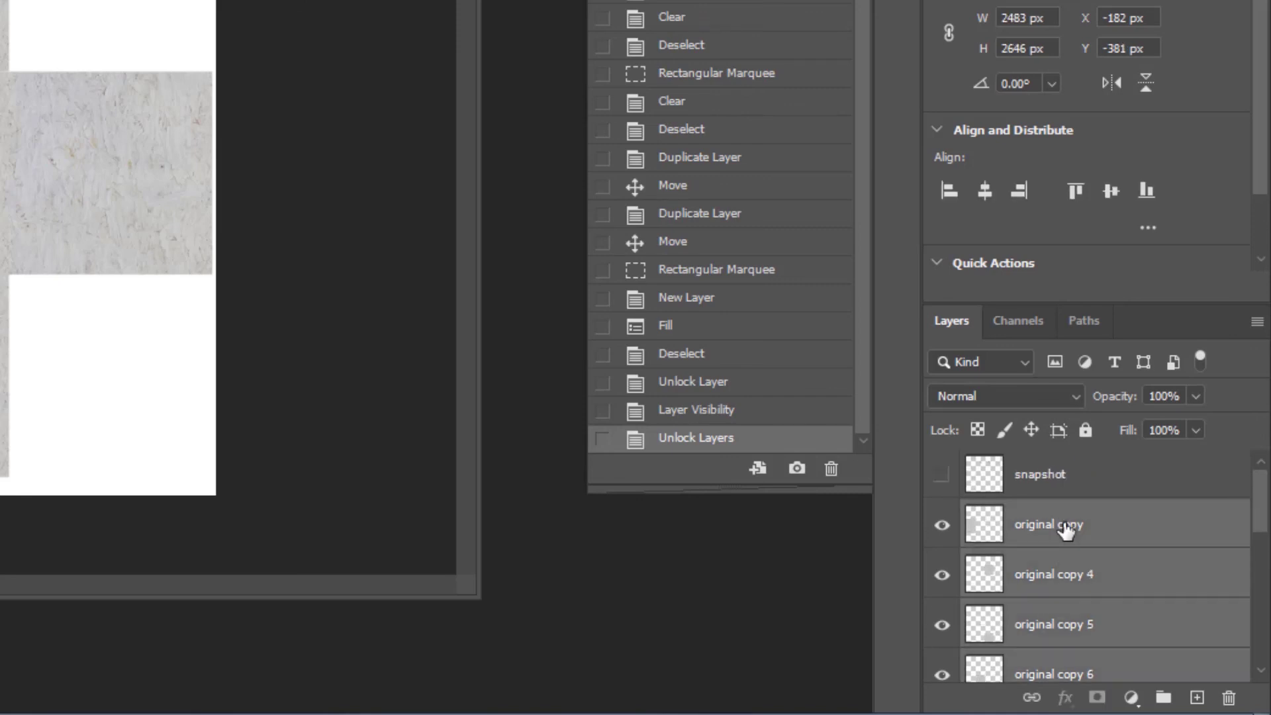
right_click(1093, 526)
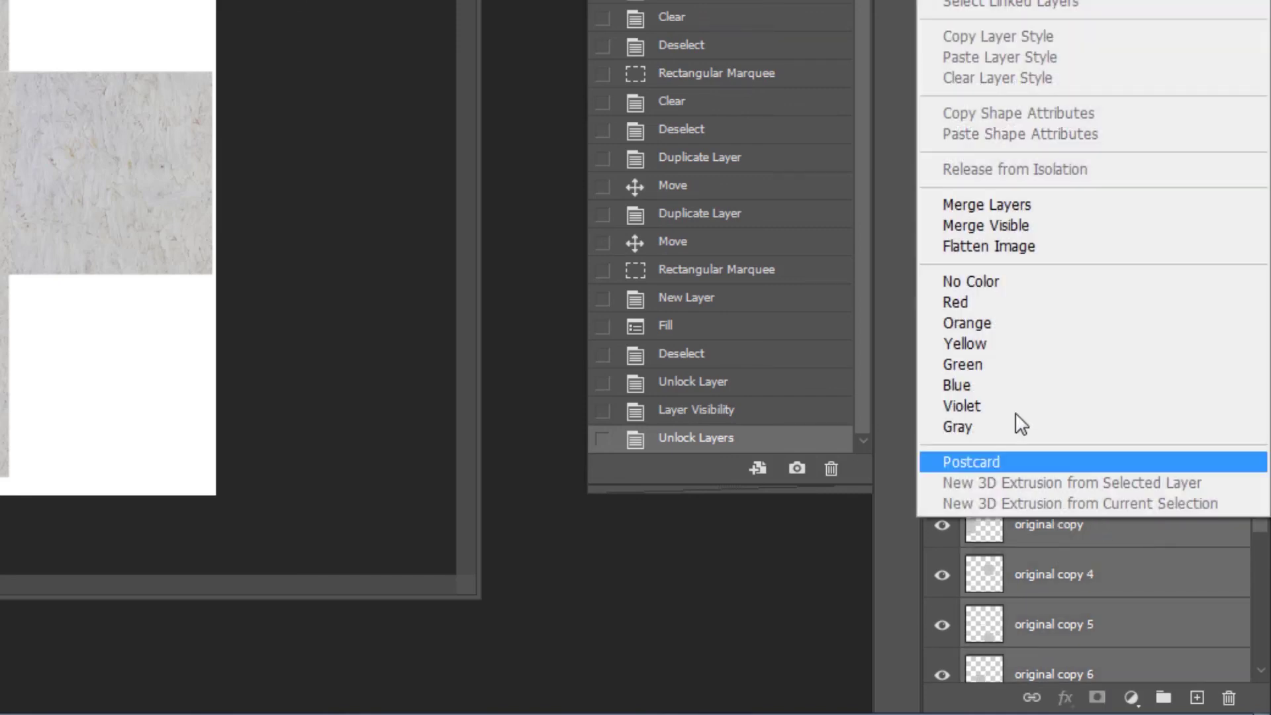
click(987, 205)
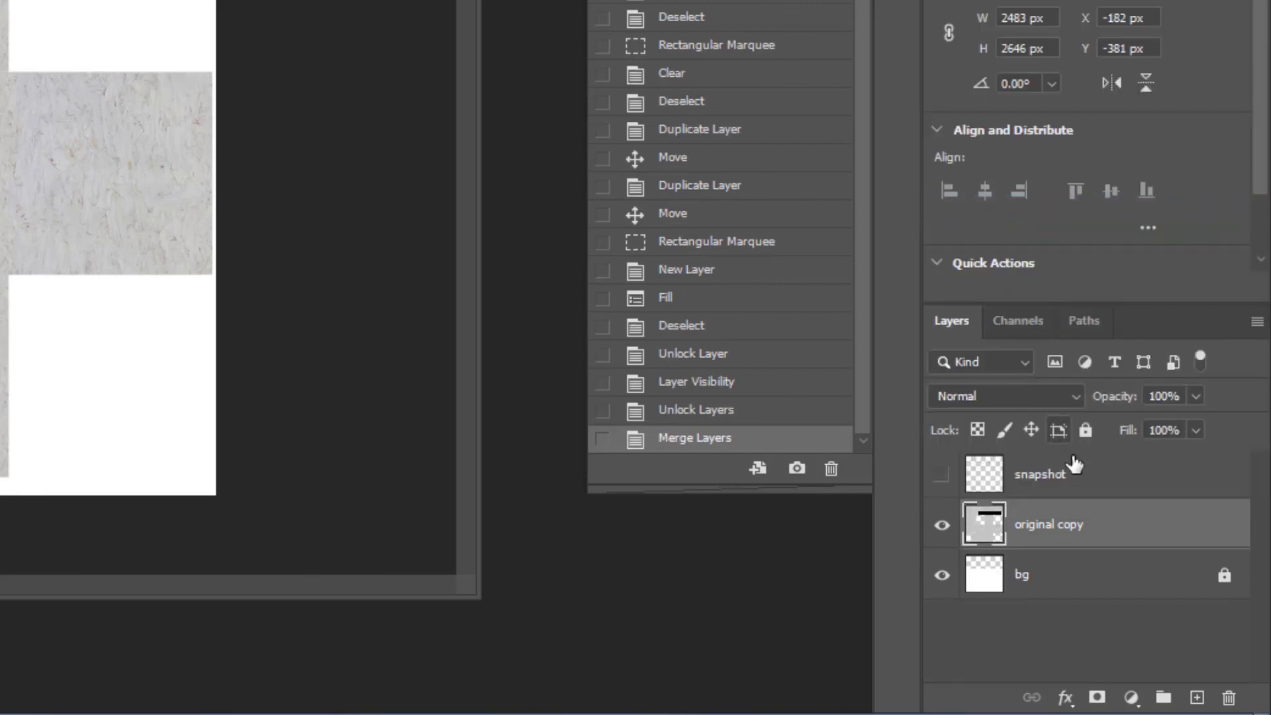
Delete the snapshot layer, then unlock and delete the bg layer
click(1229, 697)
click(1091, 537)
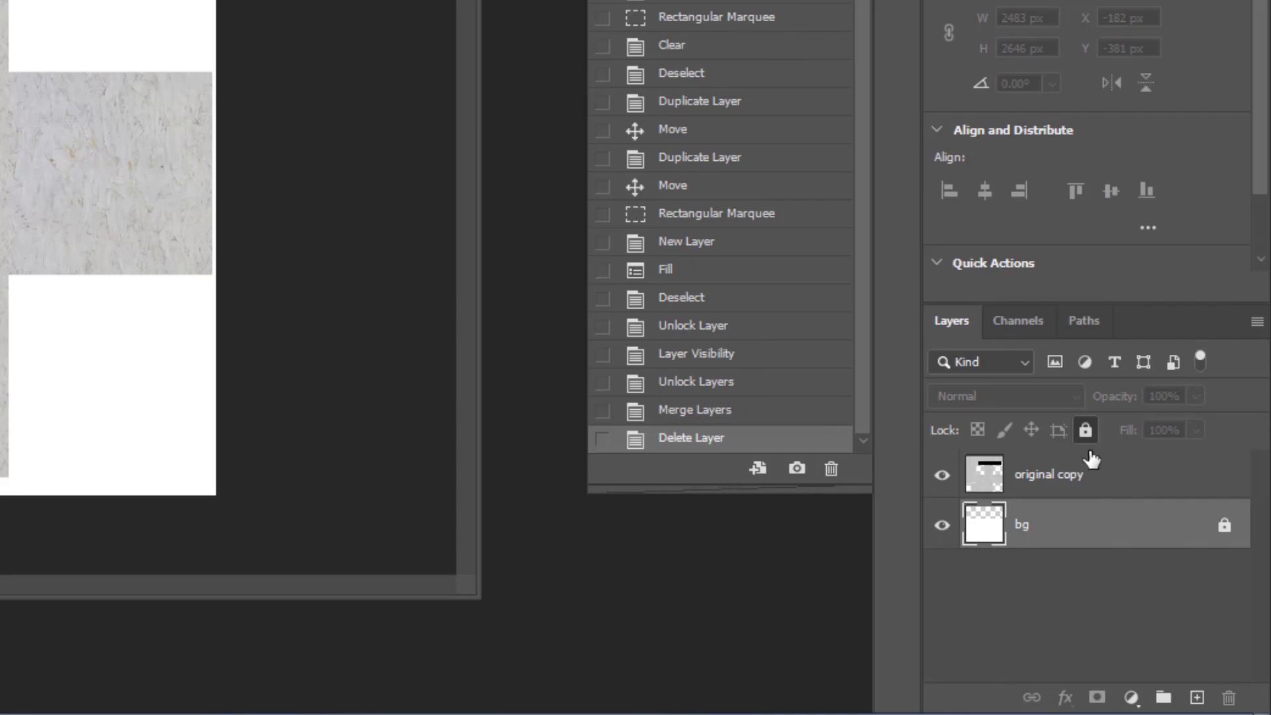
click(1086, 430)
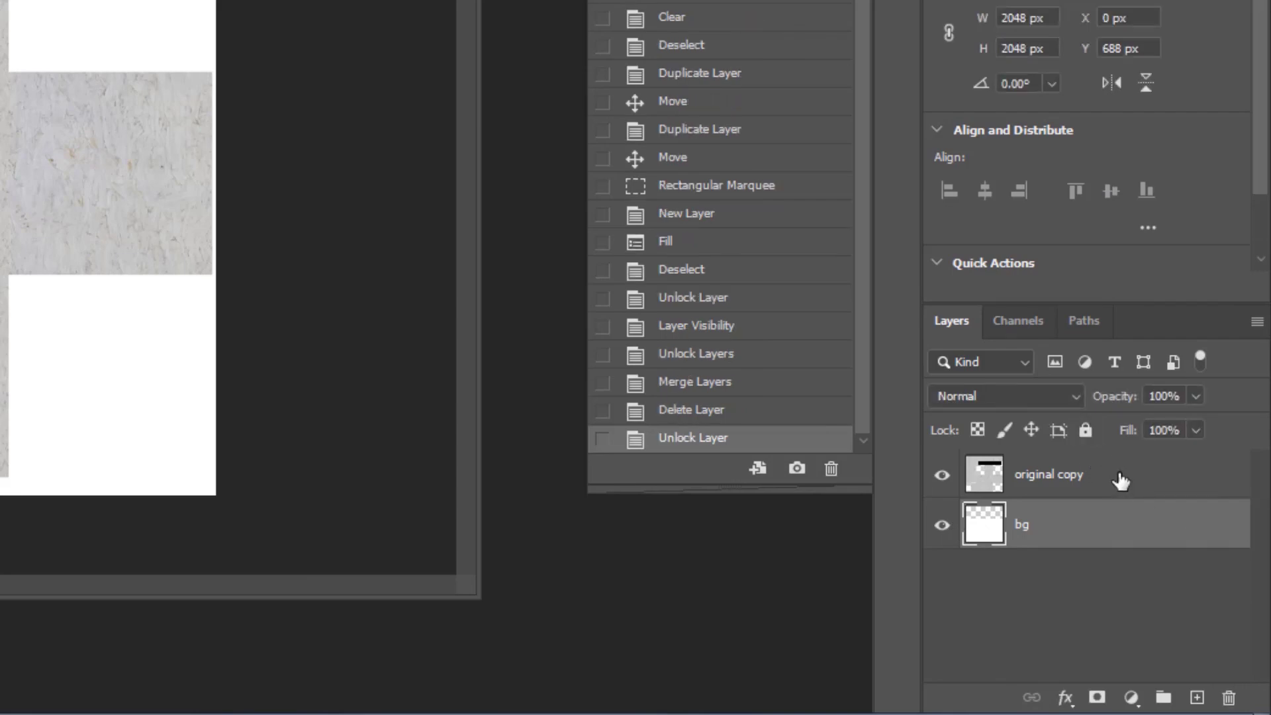
click(1228, 699)
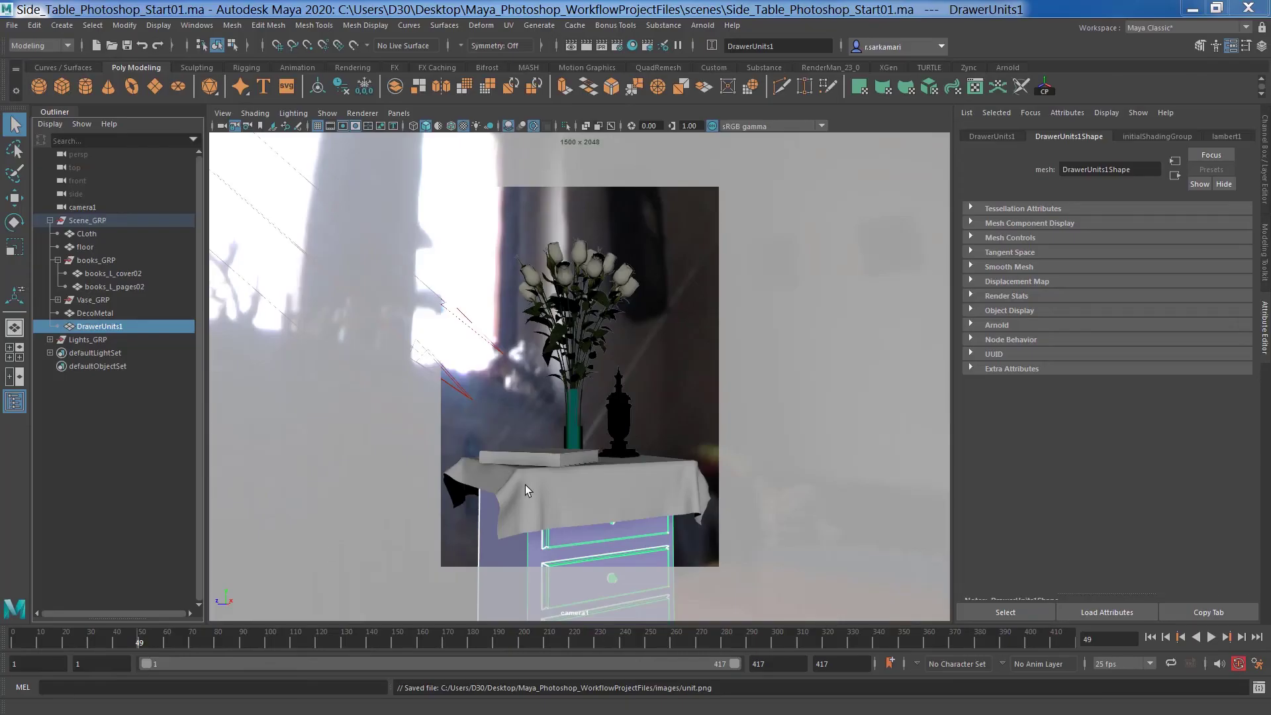
Assign the tablecloth a new aiStandardSurface material named ai_cloth
click(526, 485)
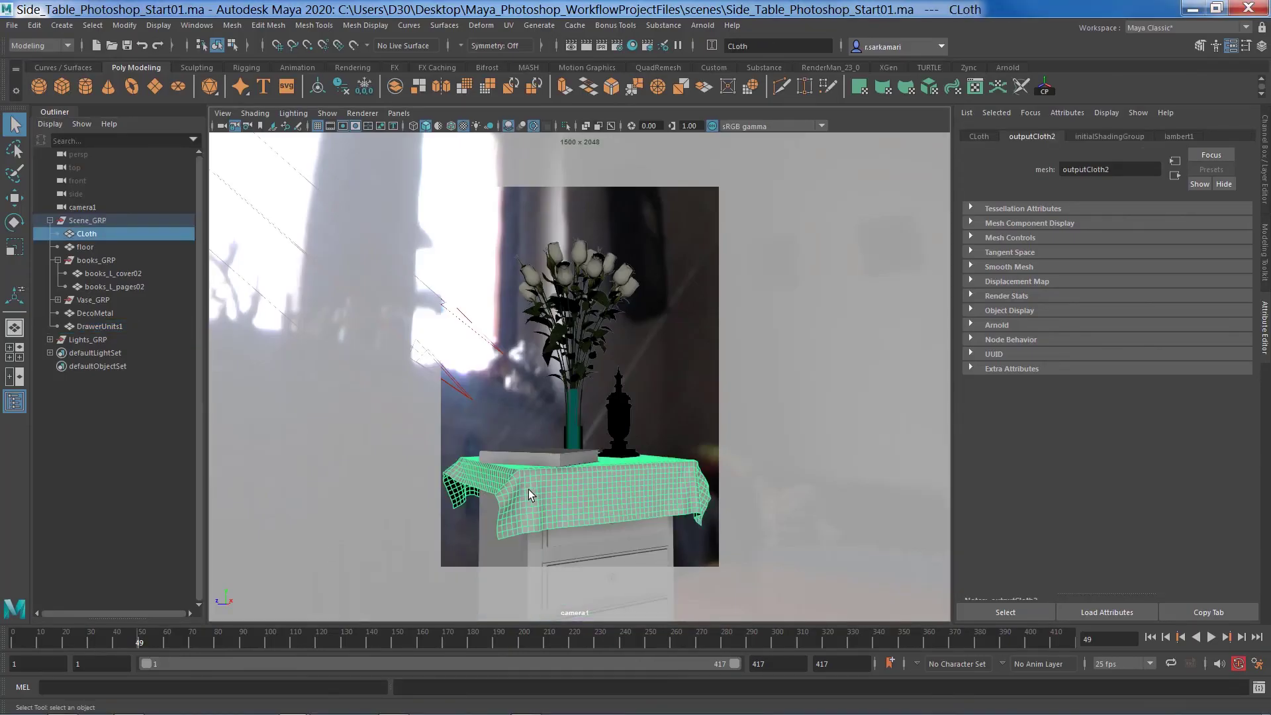
right_click(528, 490)
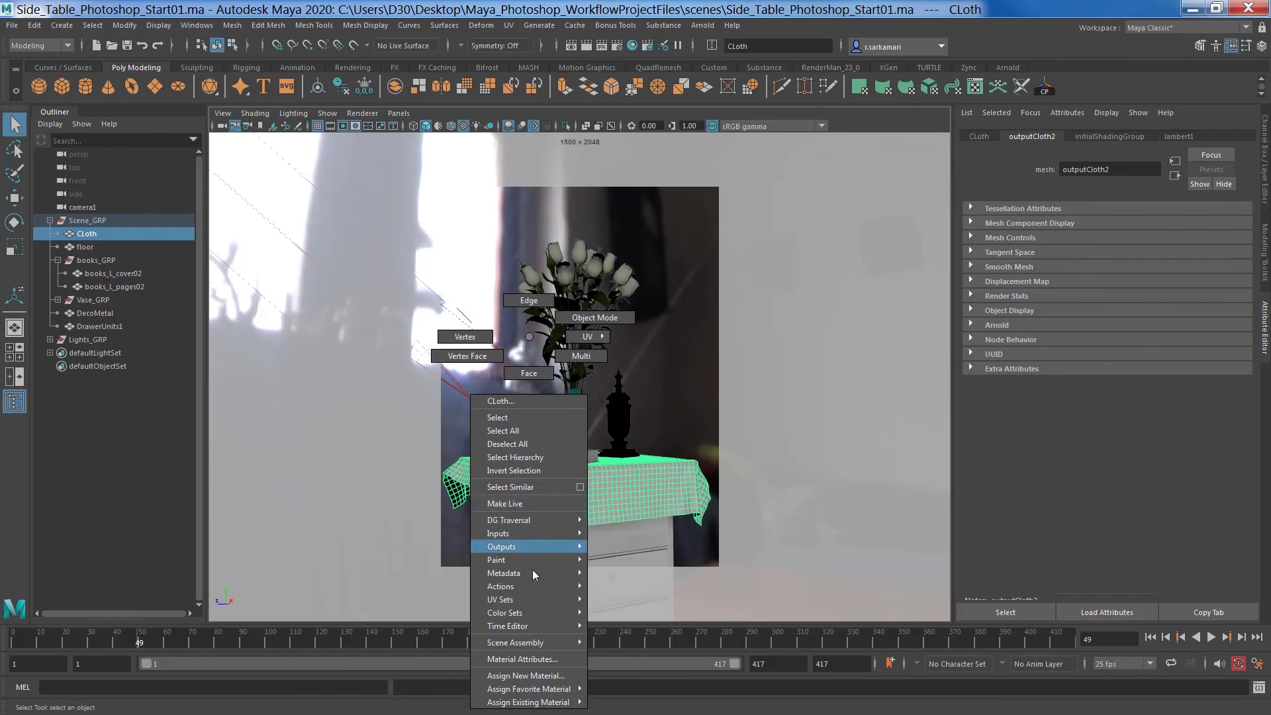
click(527, 675)
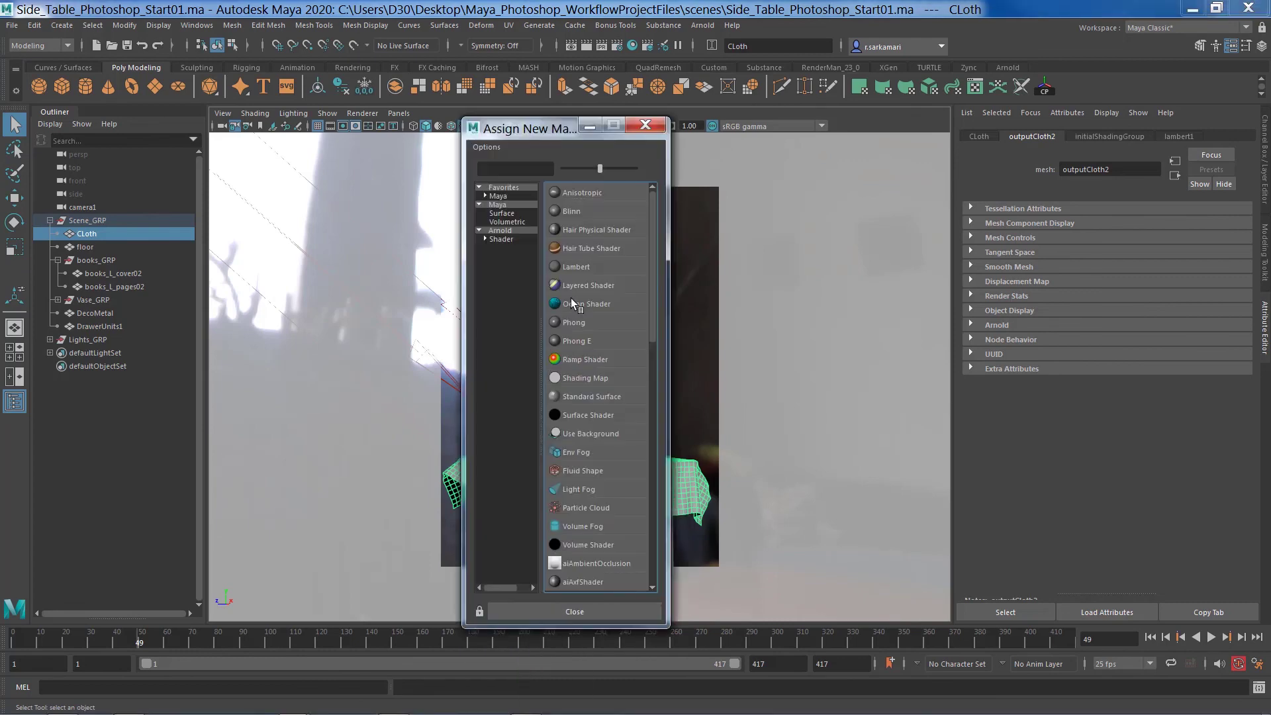
click(499, 239)
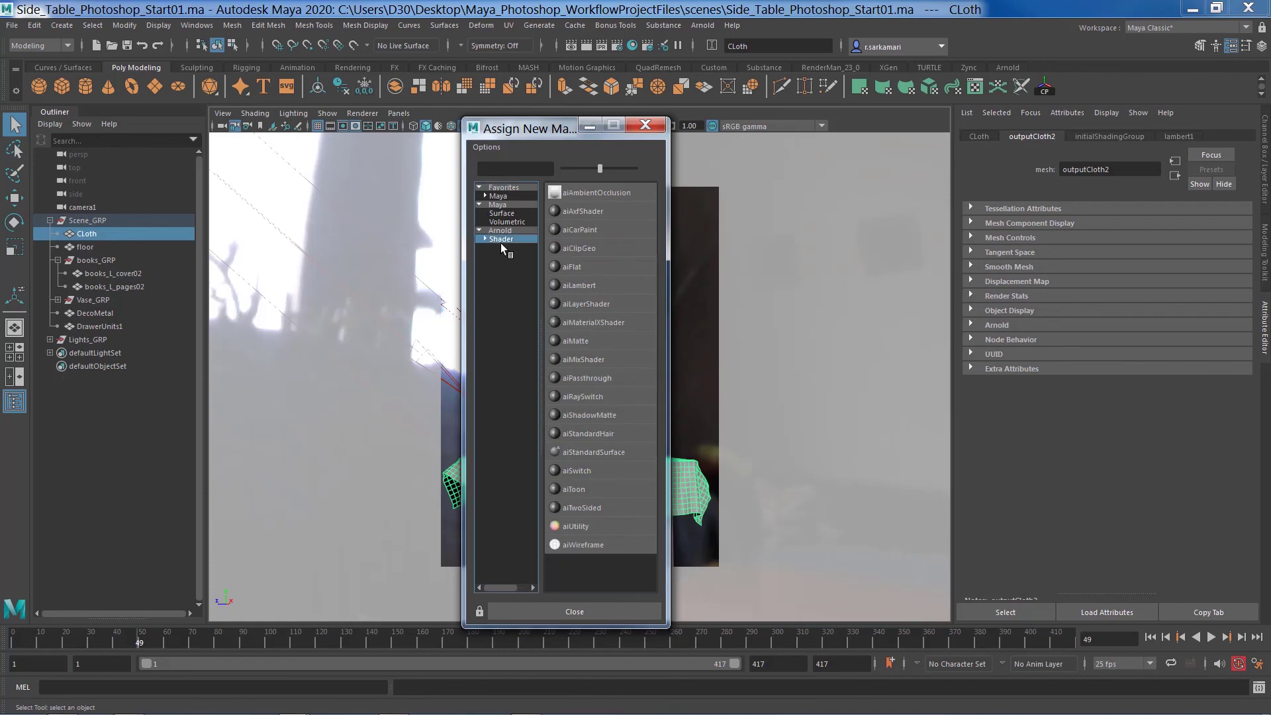
click(578, 451)
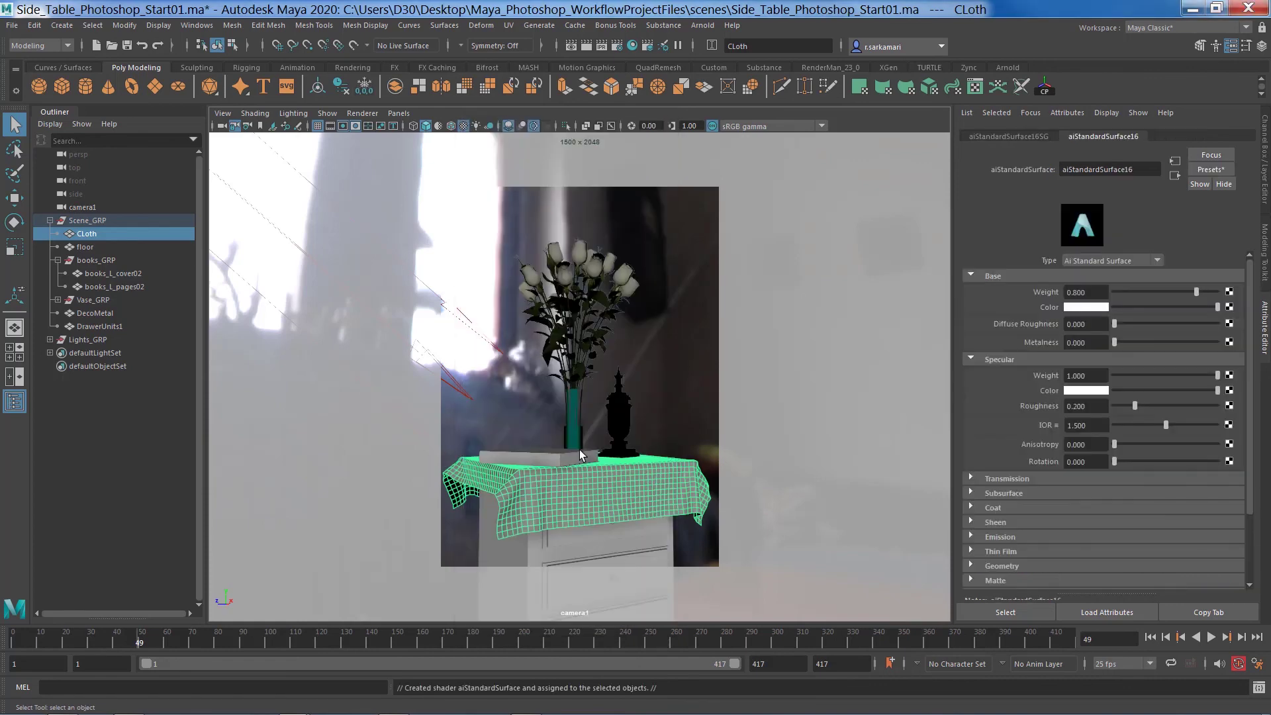
drag(1068, 171, 1206, 182)
text(_clo)
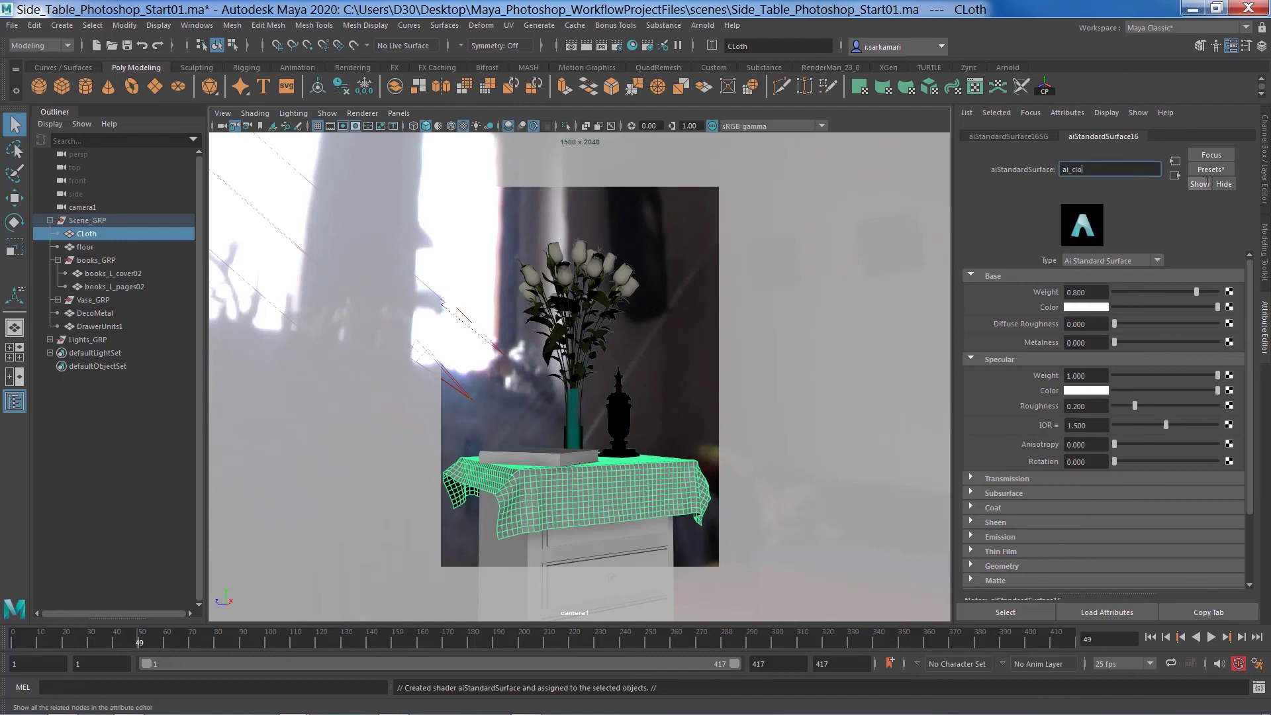
text(th)
key(Return)
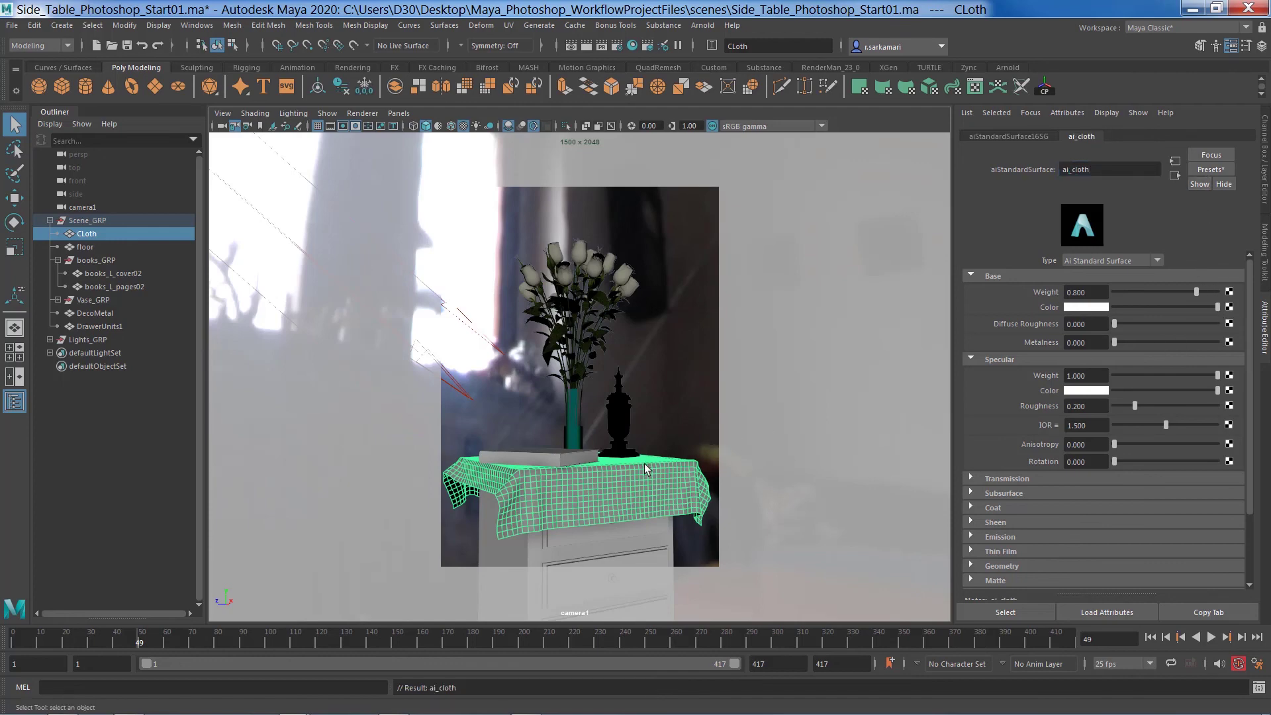
Map Cloth_clr.png from the images folder as a file texture on ai_cloth's Base Color
click(1229, 308)
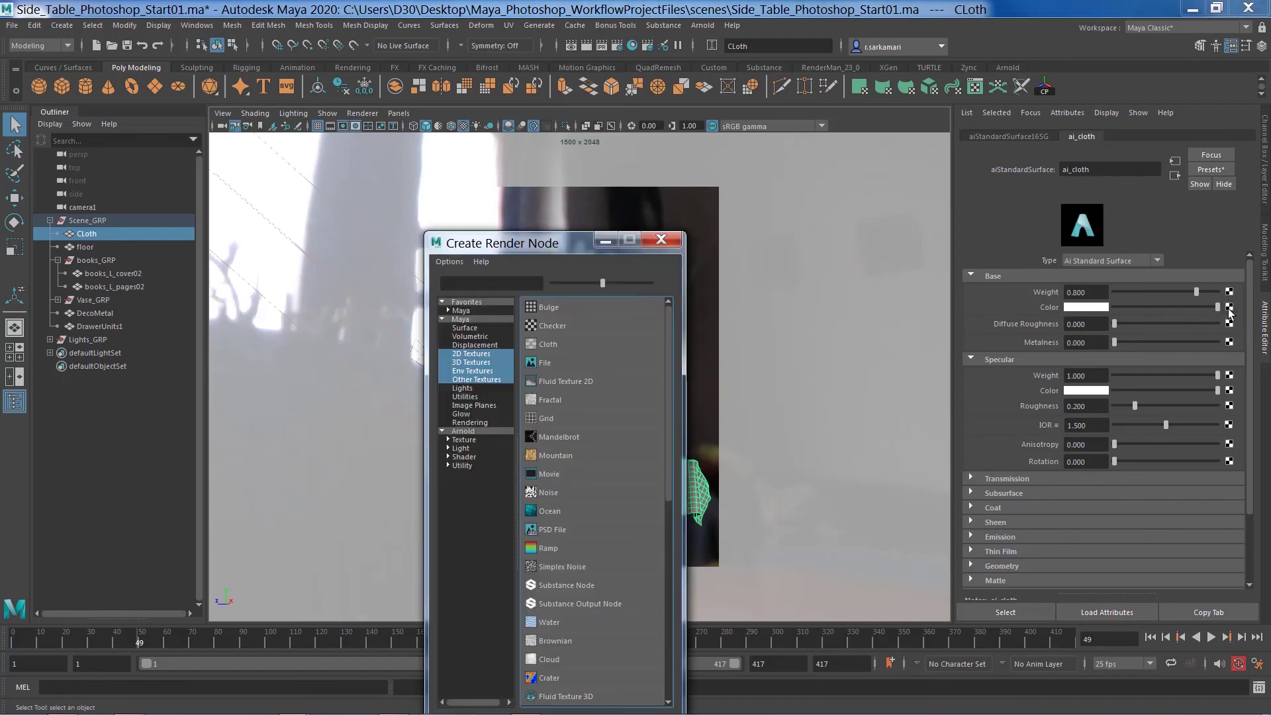
click(577, 365)
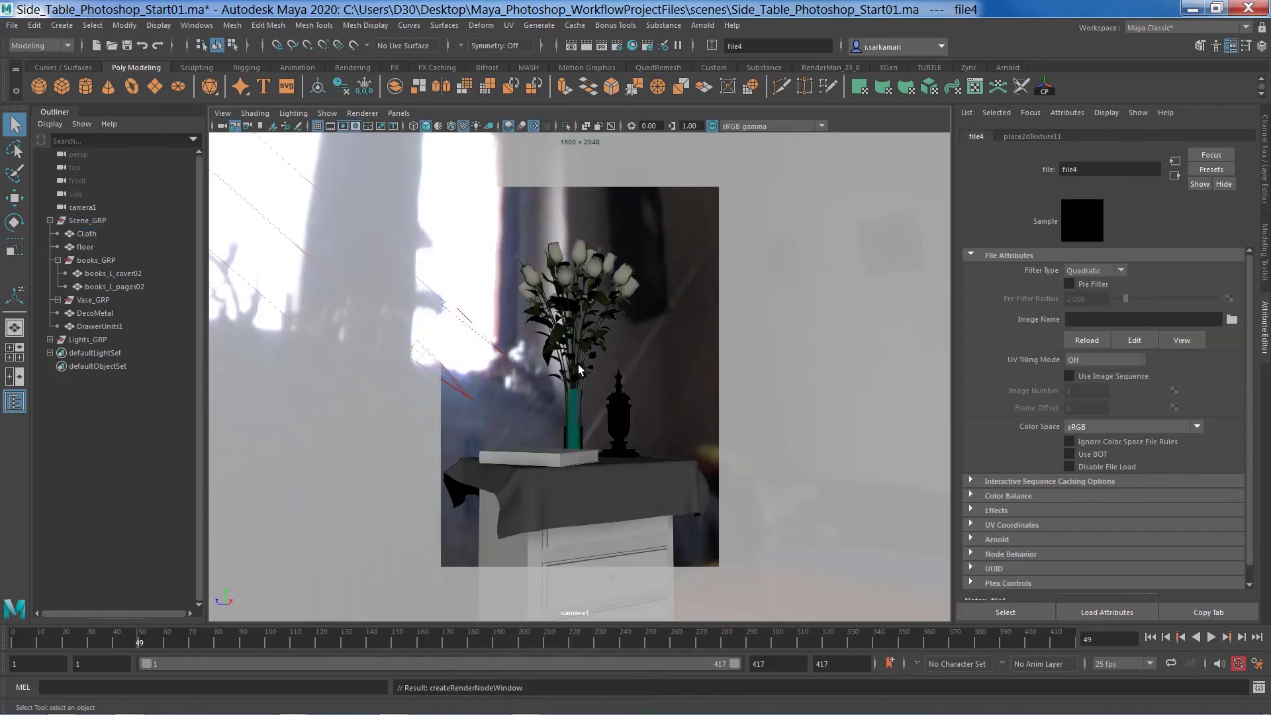
click(1231, 319)
click(287, 300)
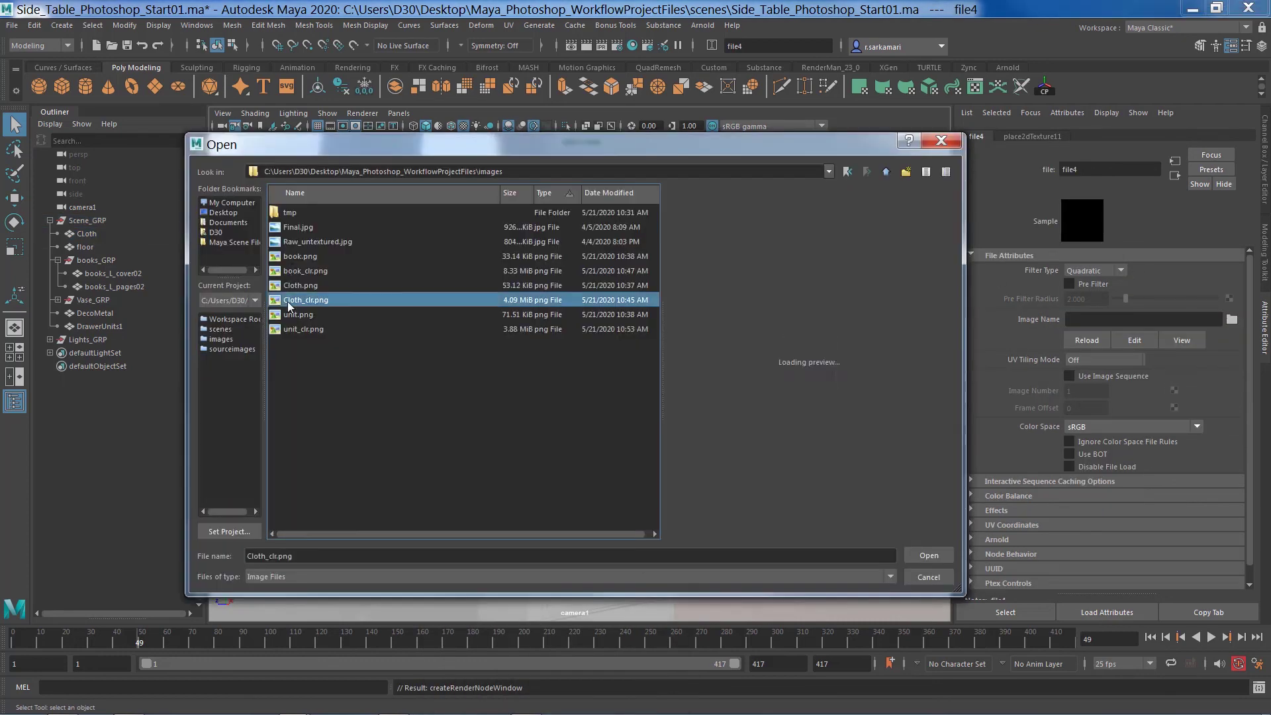
double_click(288, 301)
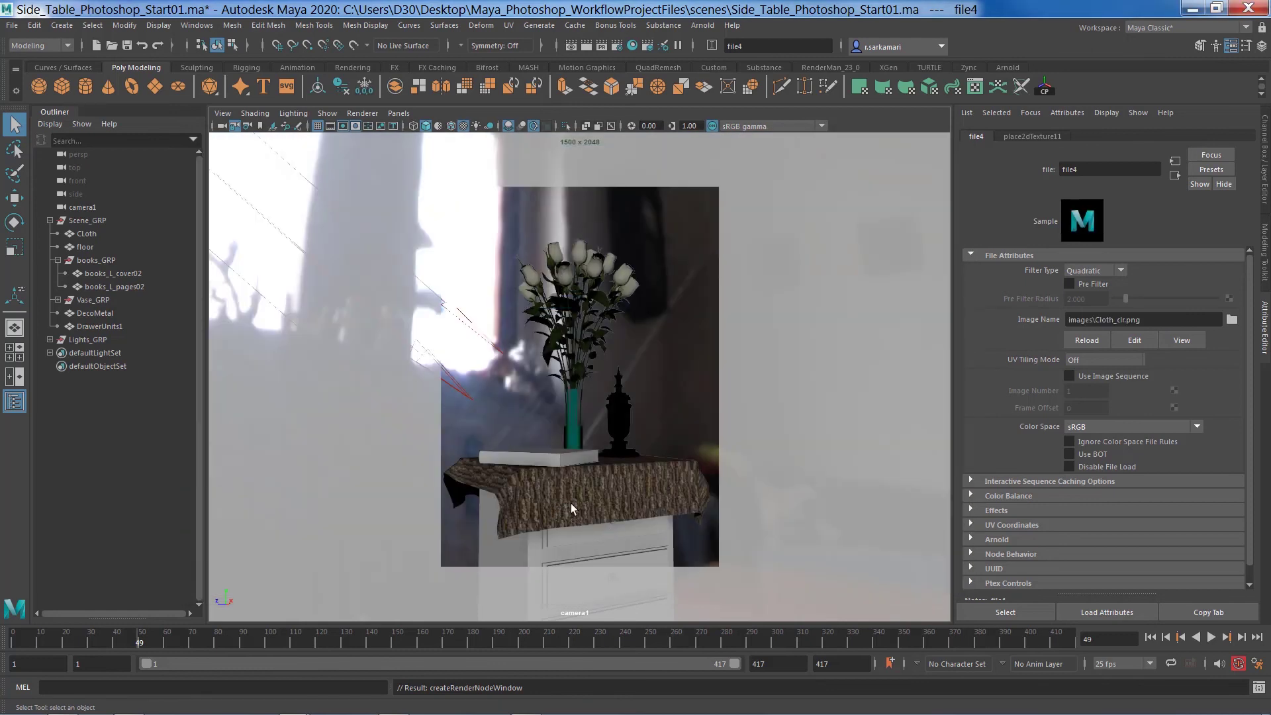
Give the drawer unit a renamed aiStandardSurface whose Base Color uses unit_clr.png
click(583, 545)
right_click(583, 544)
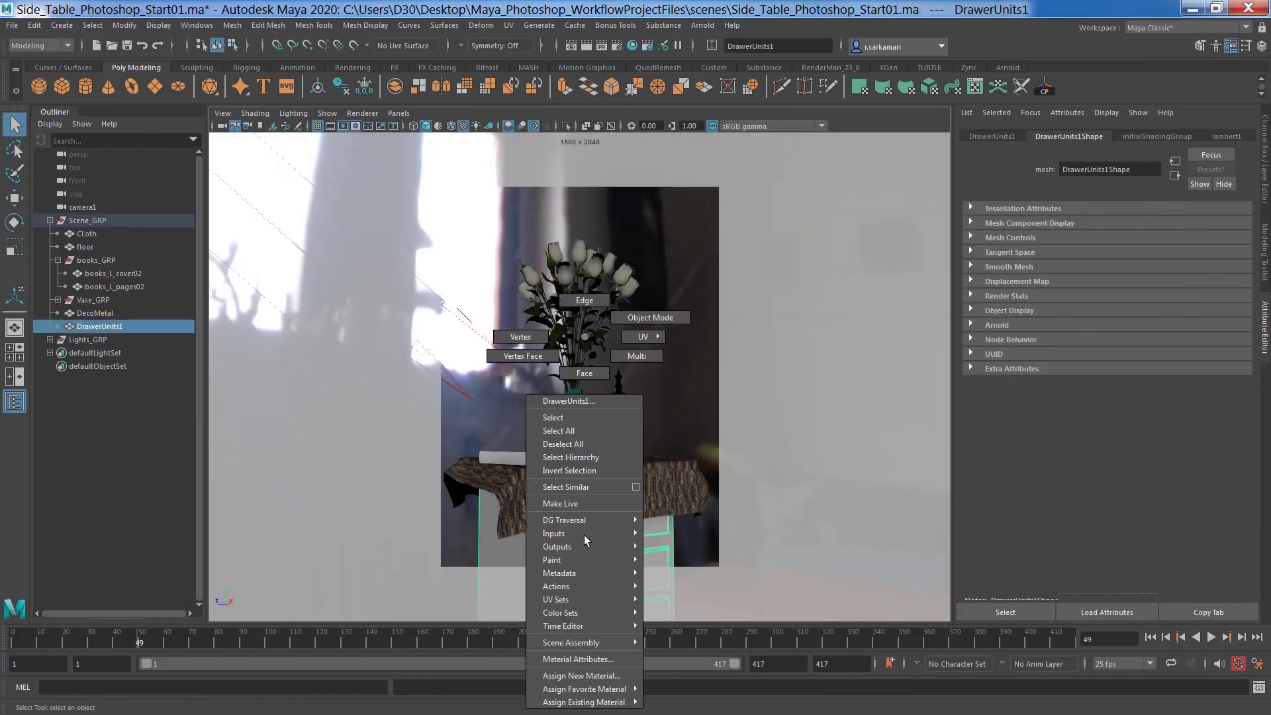
click(581, 675)
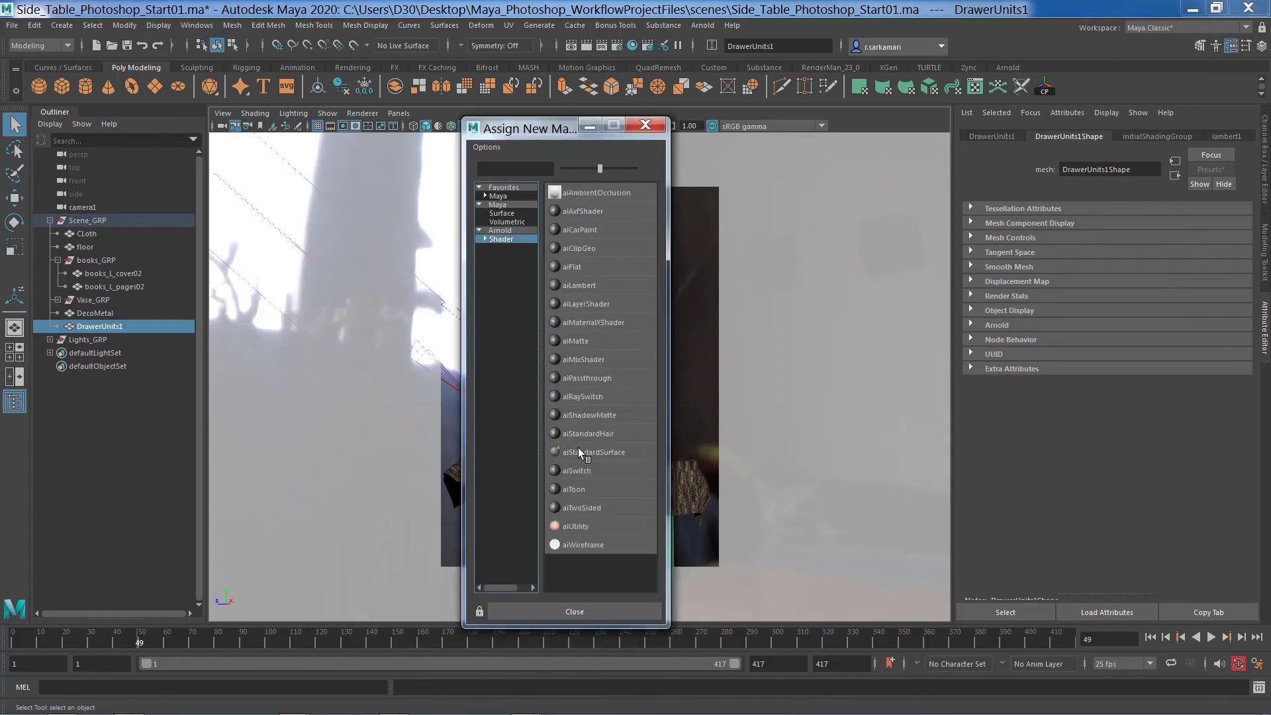
click(577, 448)
double_click(1098, 170)
text(ai_u)
key(Return)
click(1229, 307)
click(541, 366)
click(1232, 320)
click(292, 329)
double_click(292, 331)
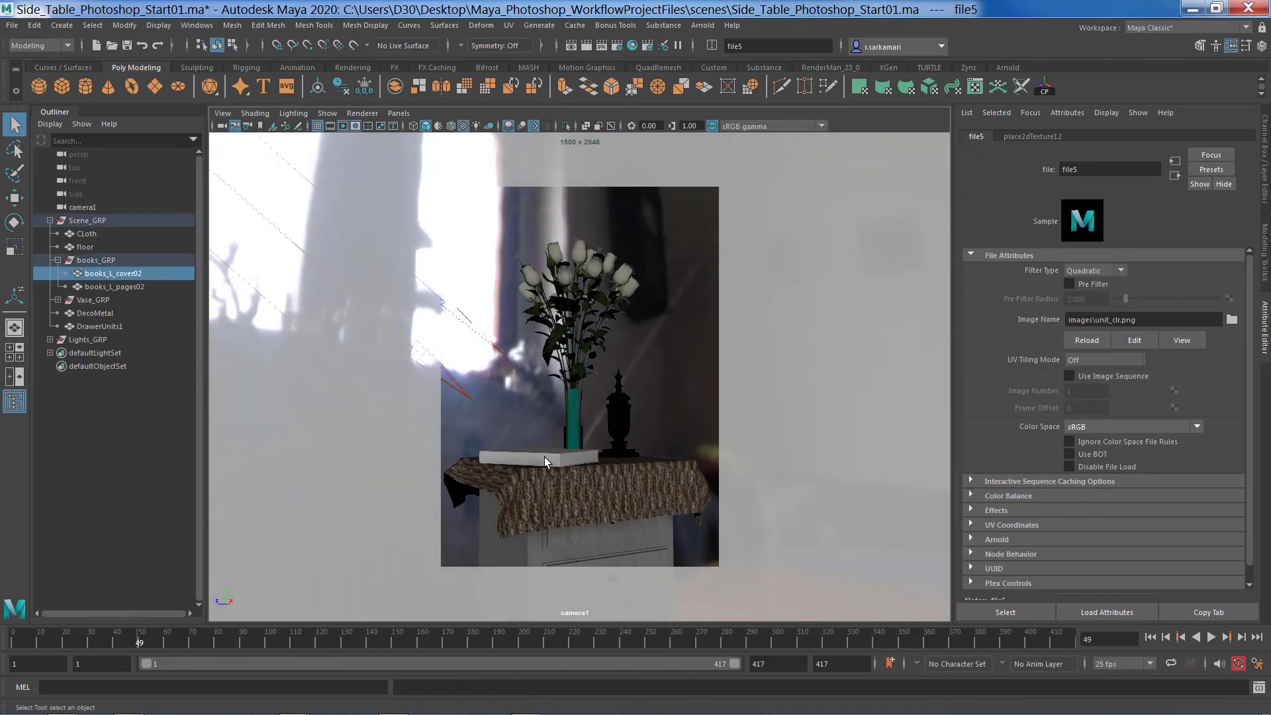
Give the book a new ai_book aiStandardSurface with book_clr.png mapped to Base Color
click(545, 457)
right_drag(547, 463, 515, 683)
click(498, 240)
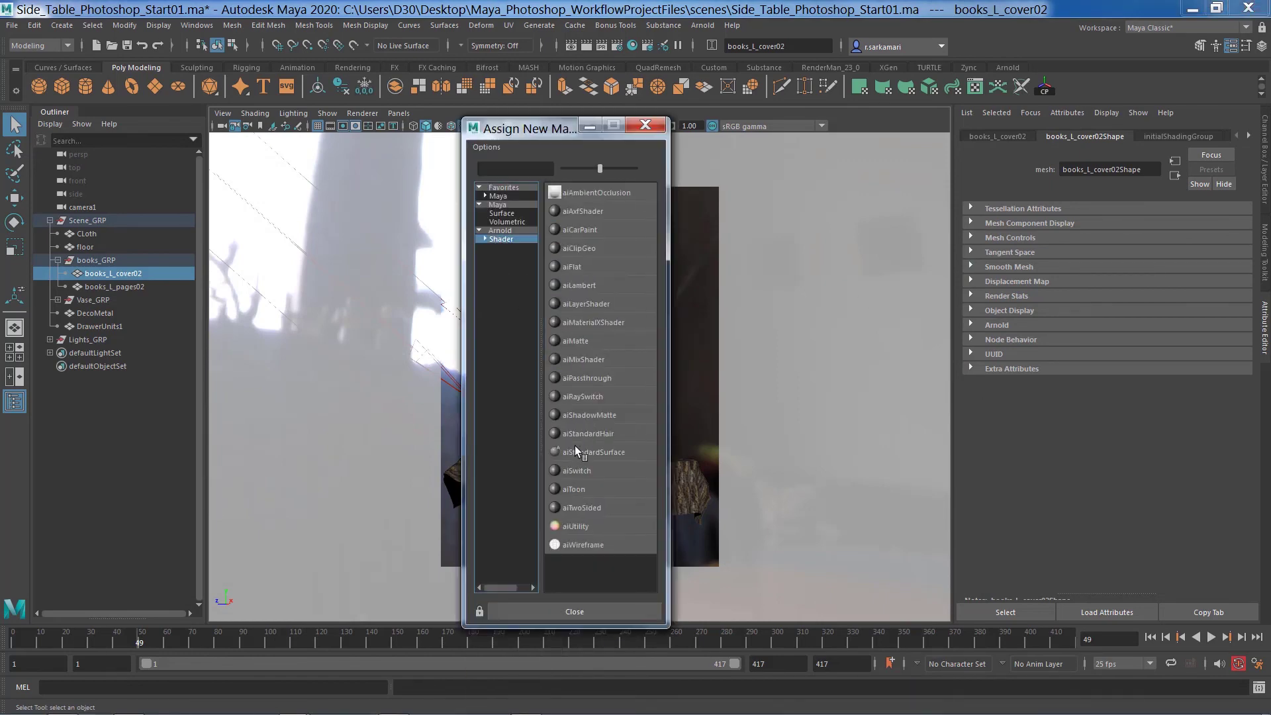
click(575, 447)
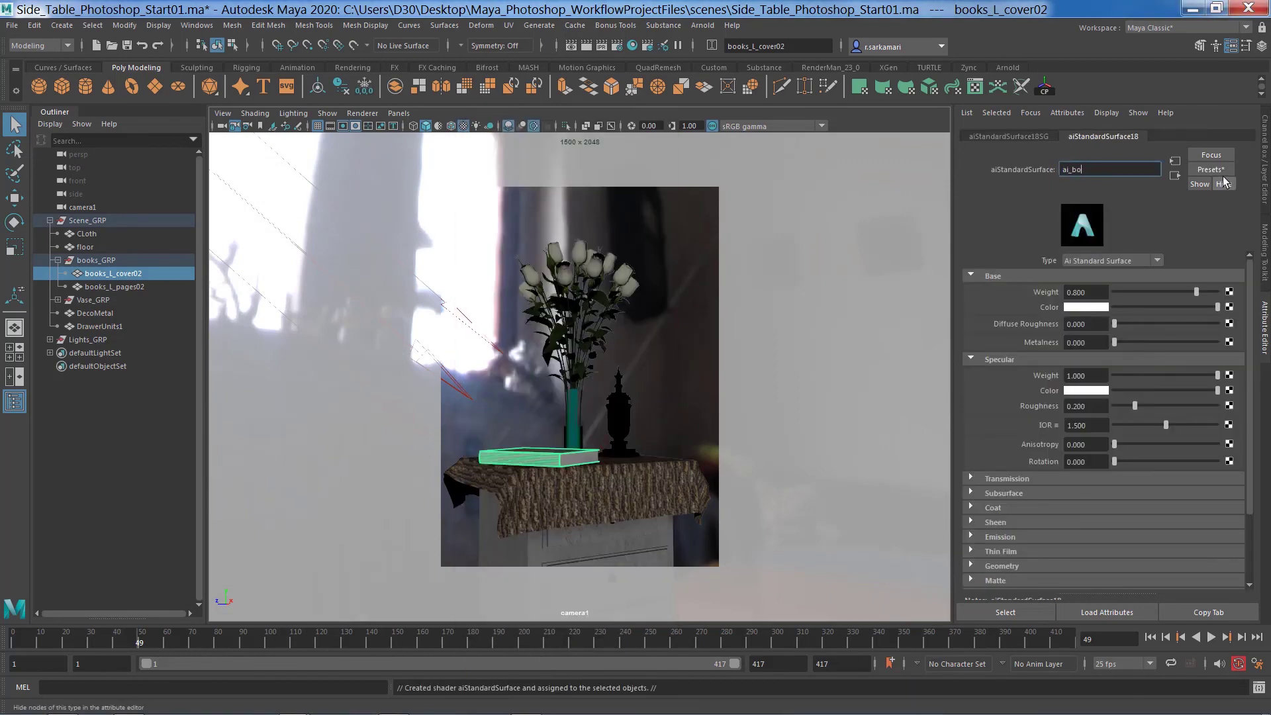
key(Return)
click(1229, 307)
click(562, 372)
click(1231, 319)
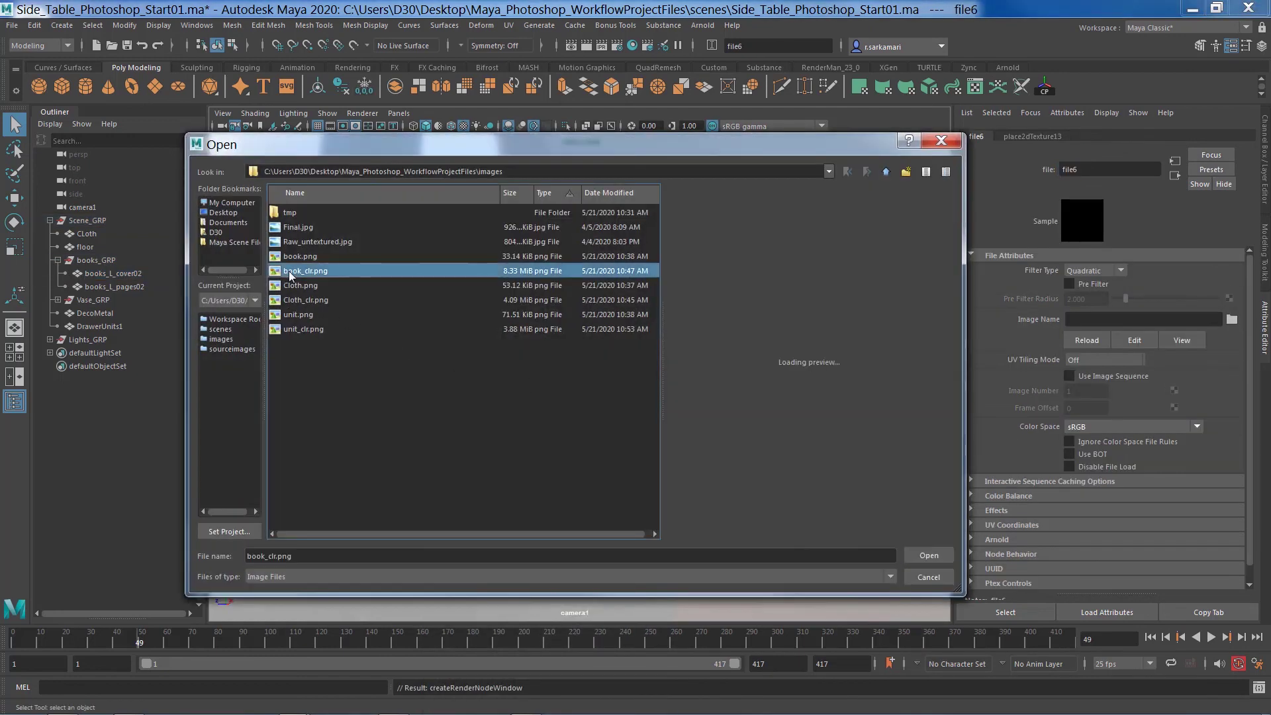
click(279, 272)
key(Return)
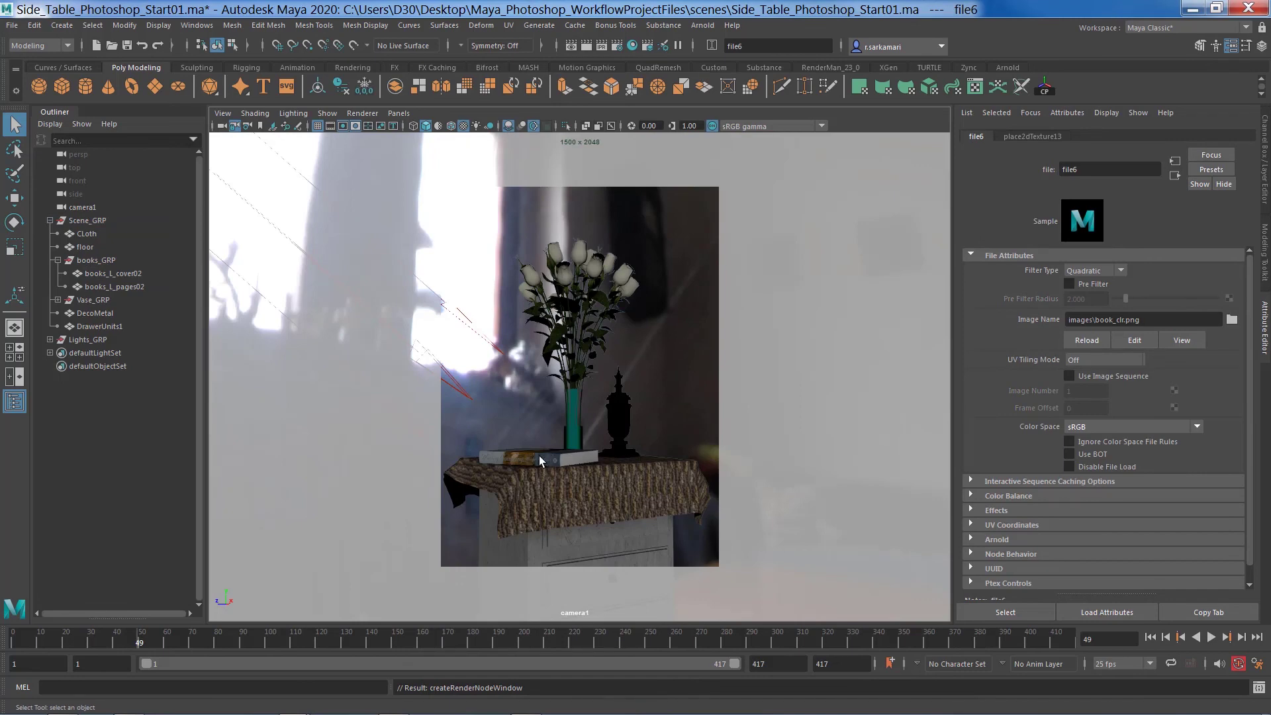
Graph the ai_cloth network in Hypershade and select its place2dTexture11 node
click(543, 491)
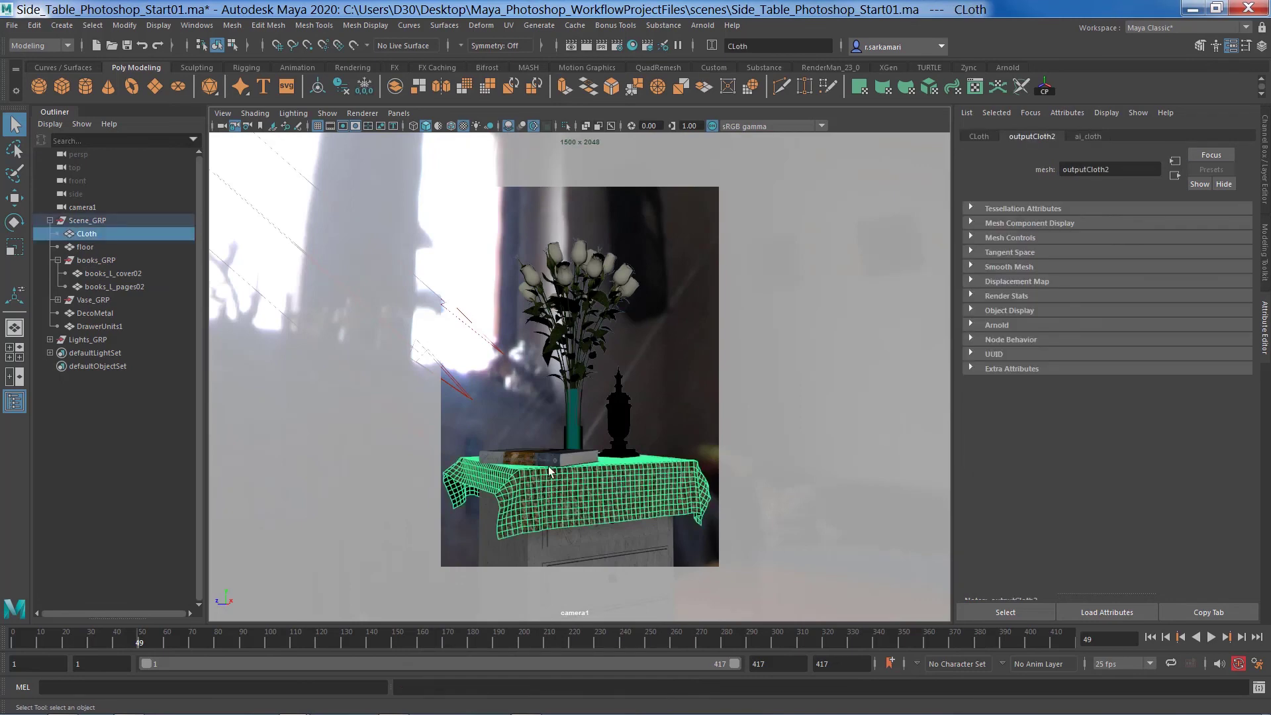
click(632, 46)
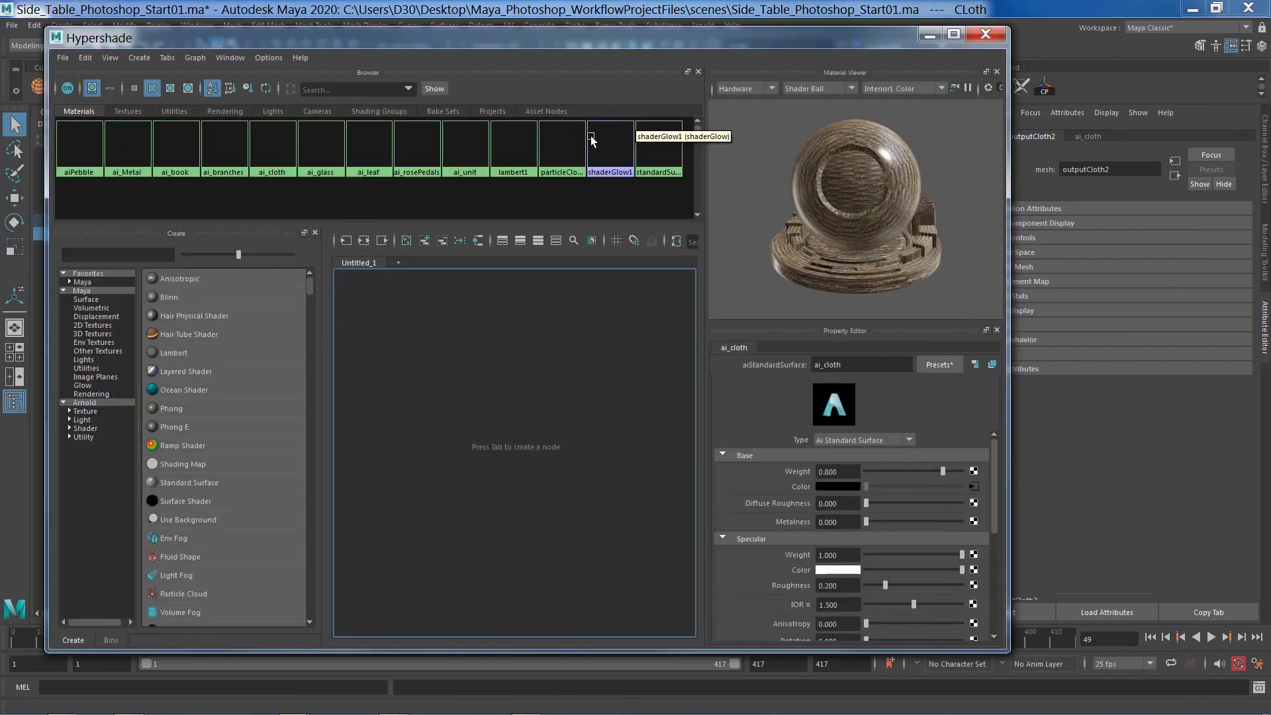
click(269, 151)
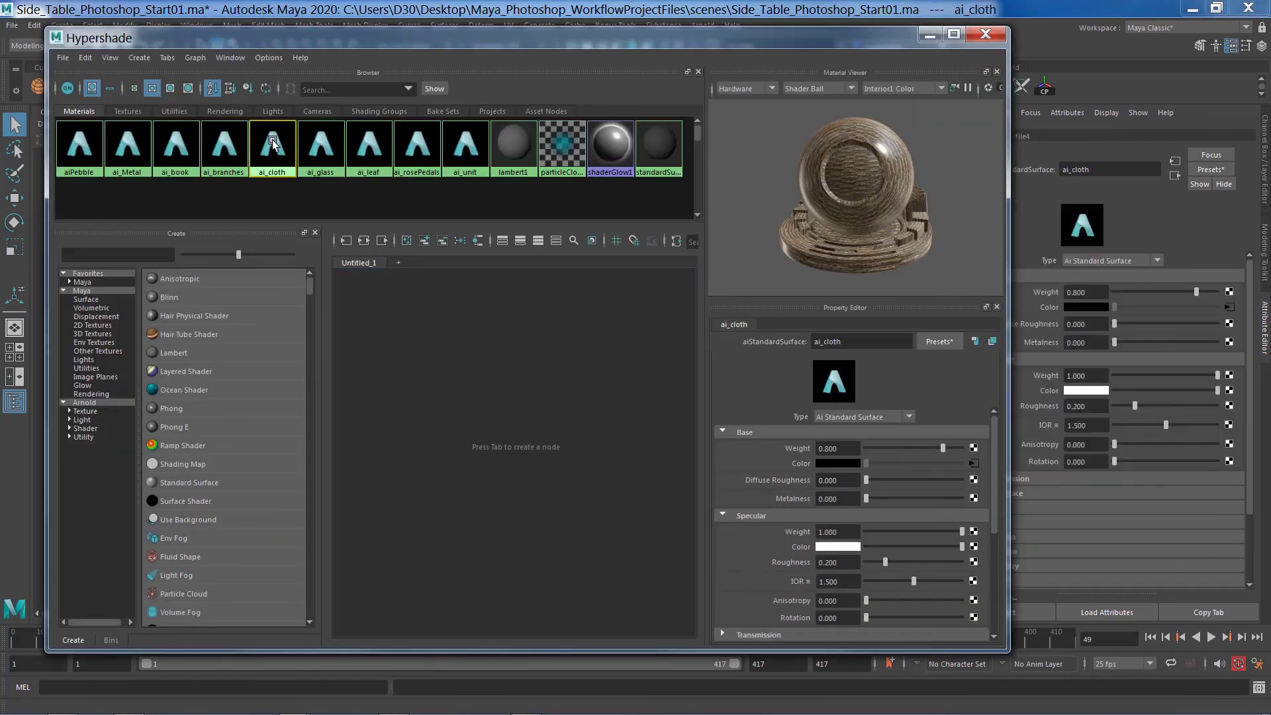
right_click(272, 148)
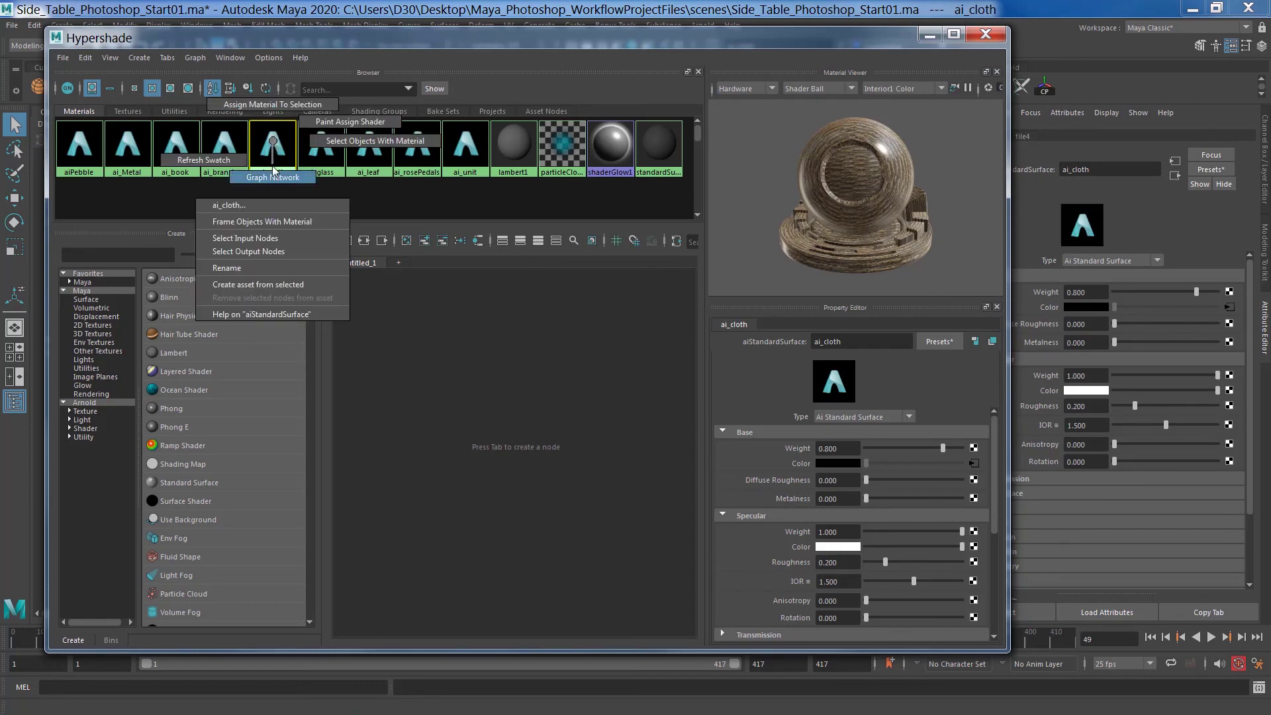
click(273, 176)
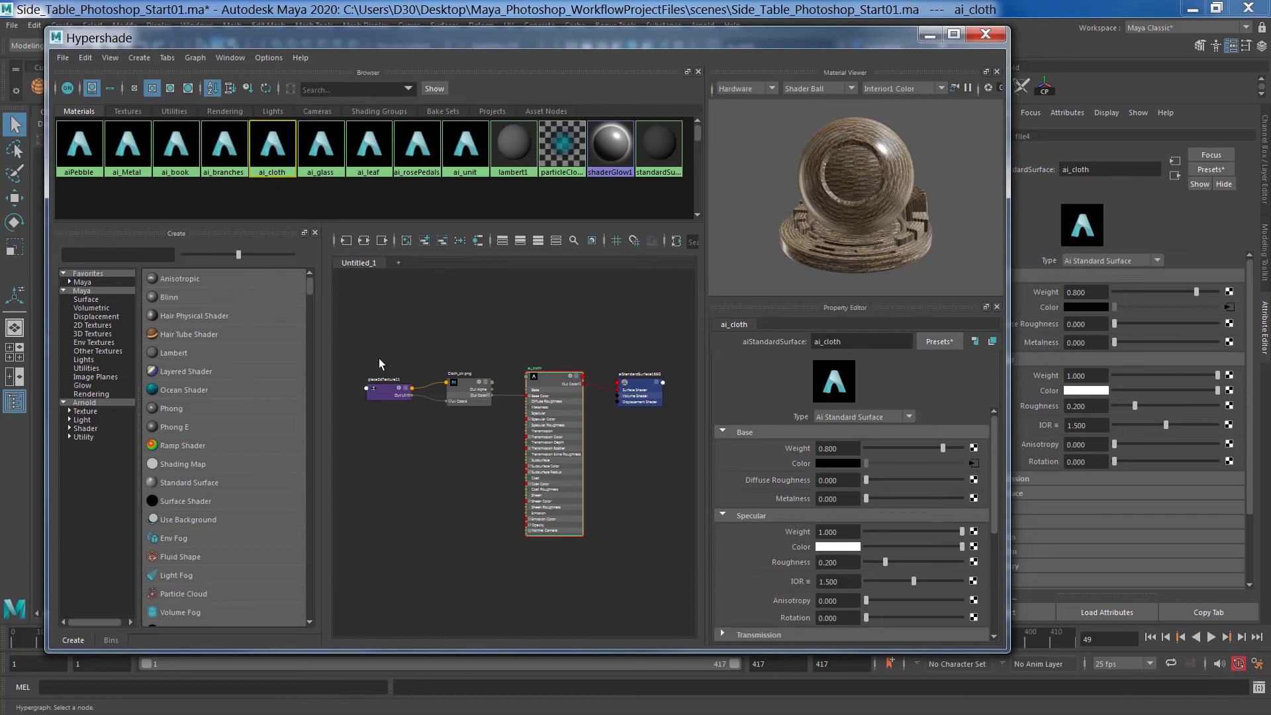
scroll(389, 403, up, 3)
click(376, 379)
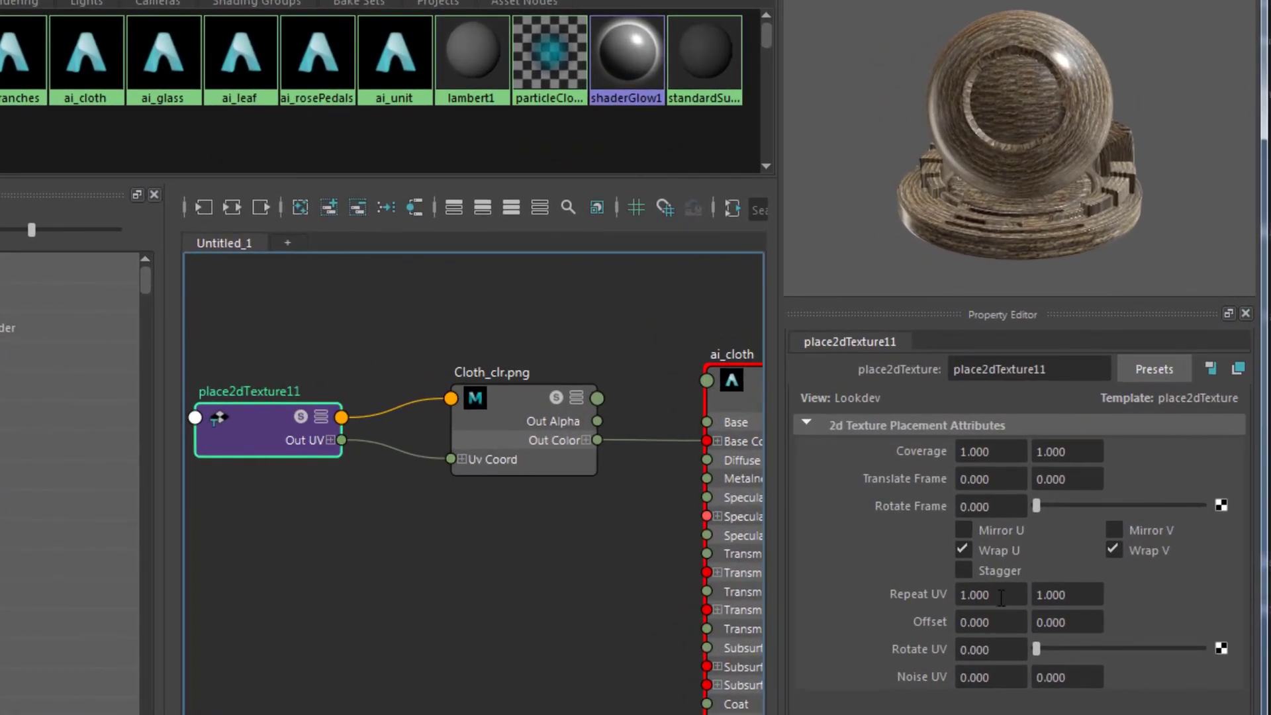
Set the texture's Repeat UV to 2 and 2, then close Hypershade
click(1004, 600)
text(2)
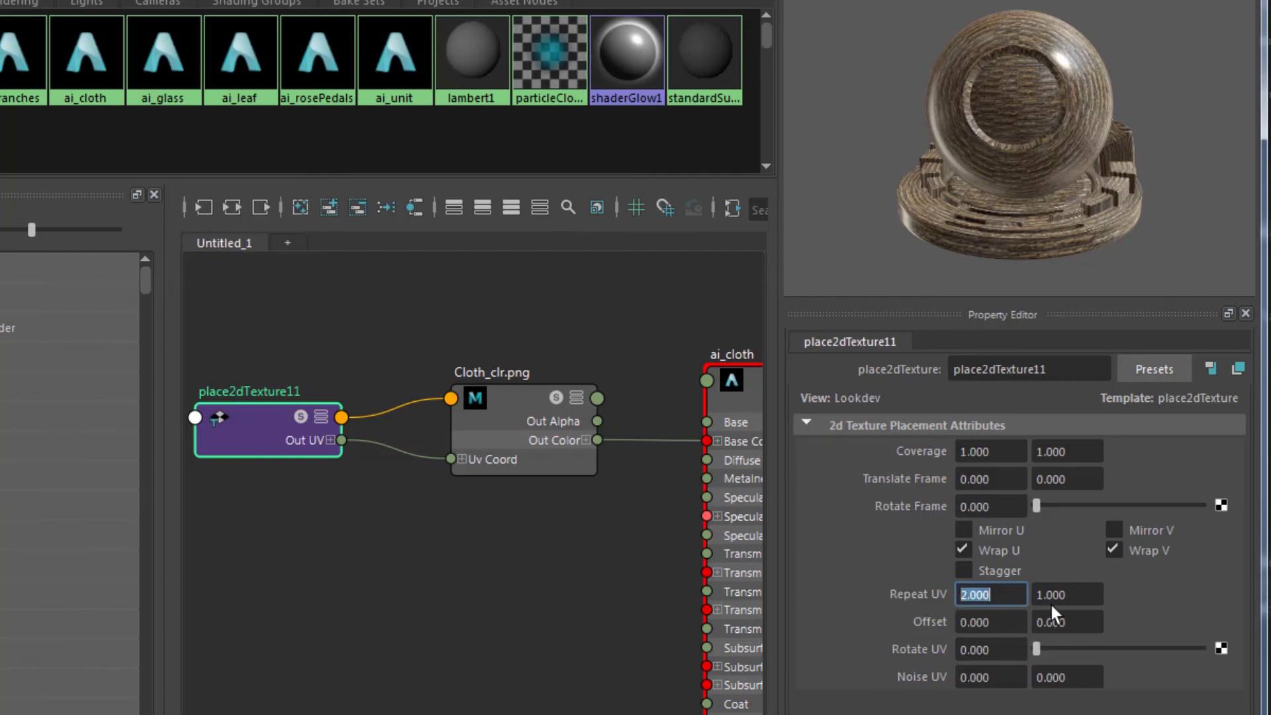
click(1054, 595)
text(2)
key(Return)
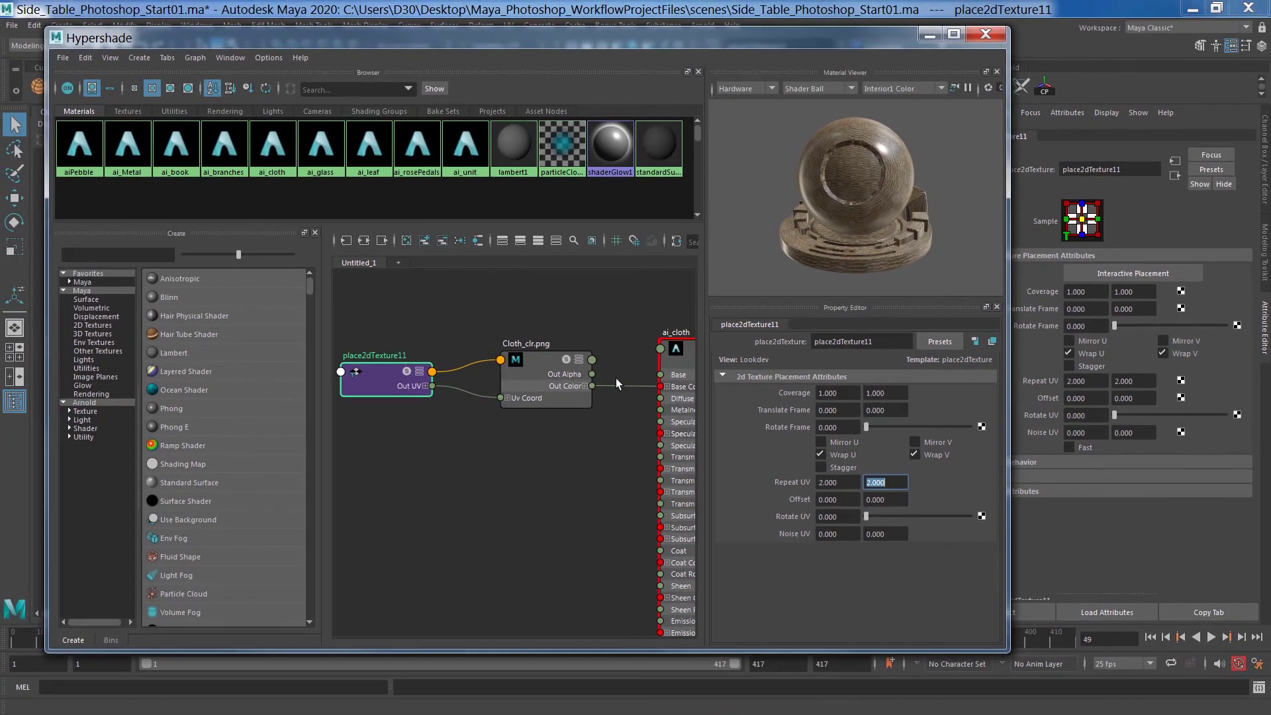
click(984, 36)
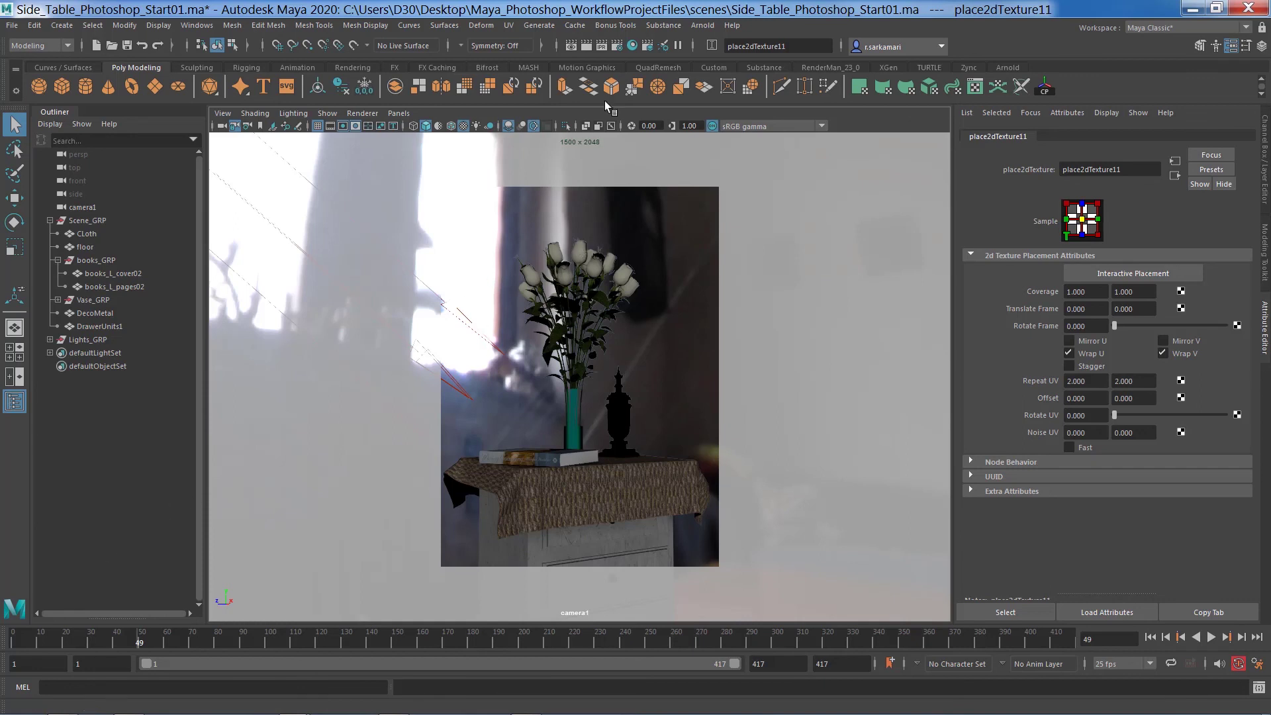
Render camera1 in Arnold RenderView via the Arnold menu
click(702, 27)
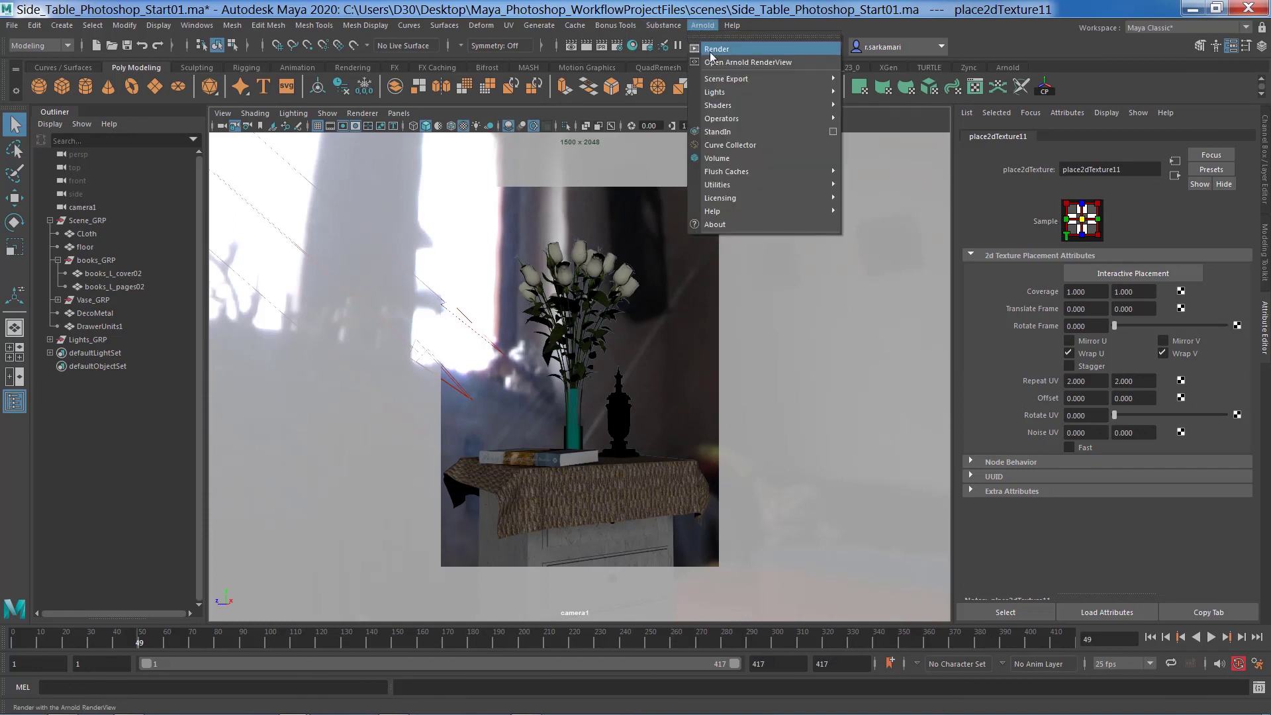
click(716, 49)
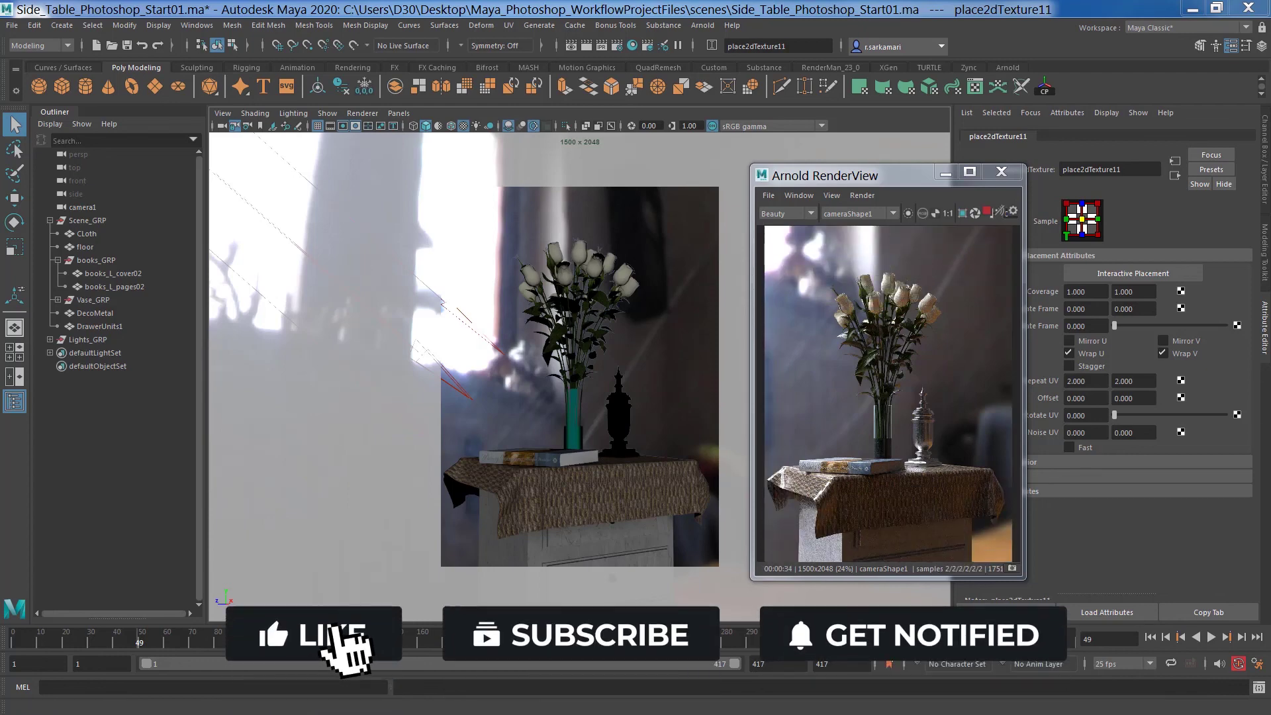
Set ai_cloth's Specular Weight to 0.104 and its specular colour to dark grey
click(527, 498)
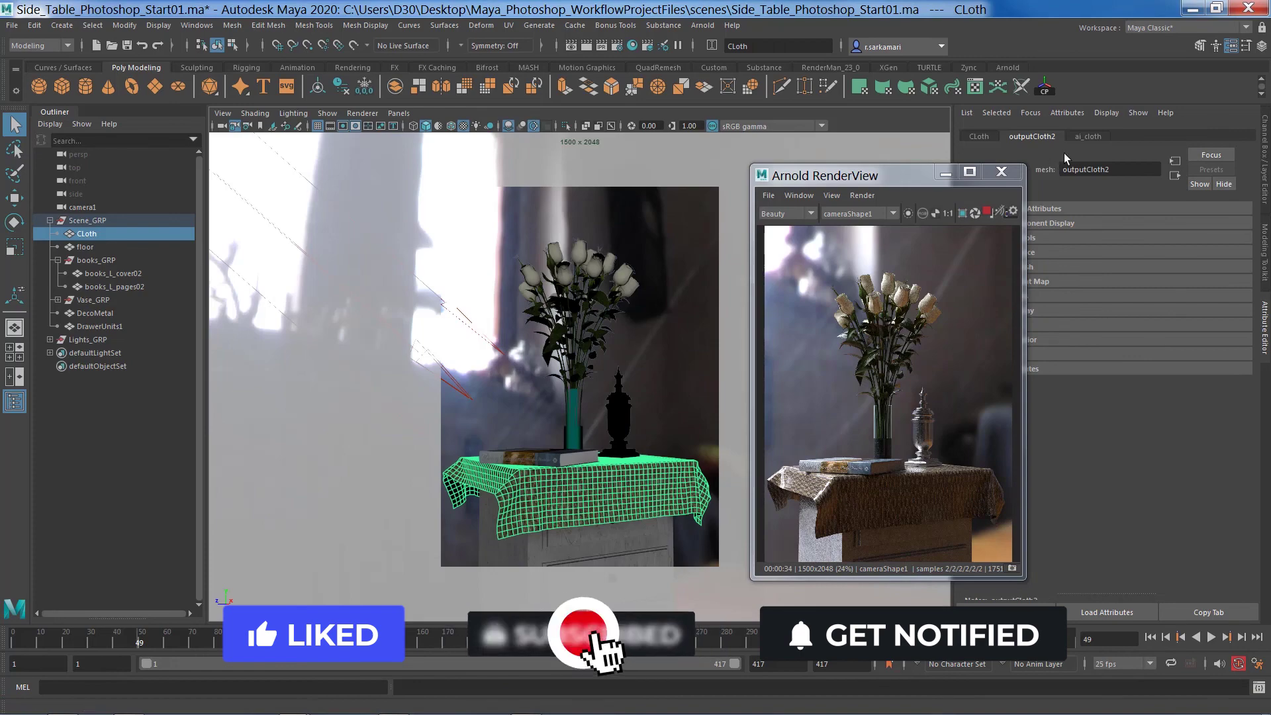
click(1084, 137)
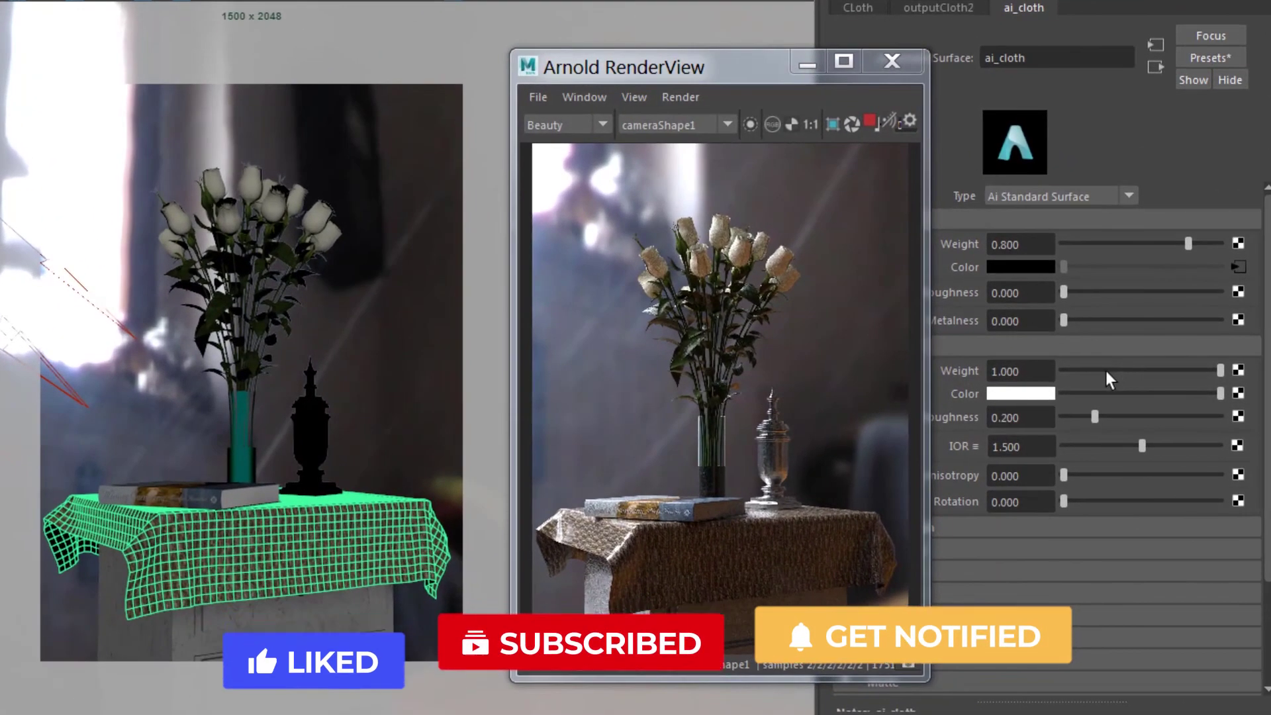
click(1110, 390)
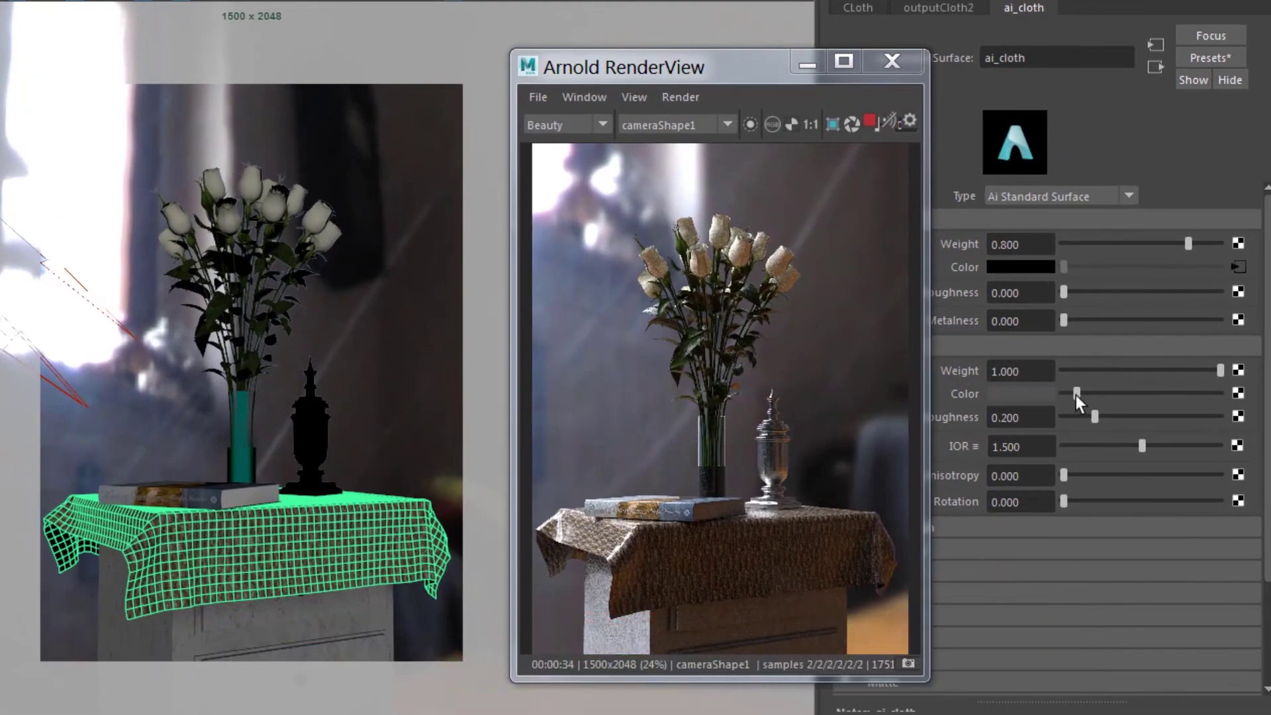
click(1079, 369)
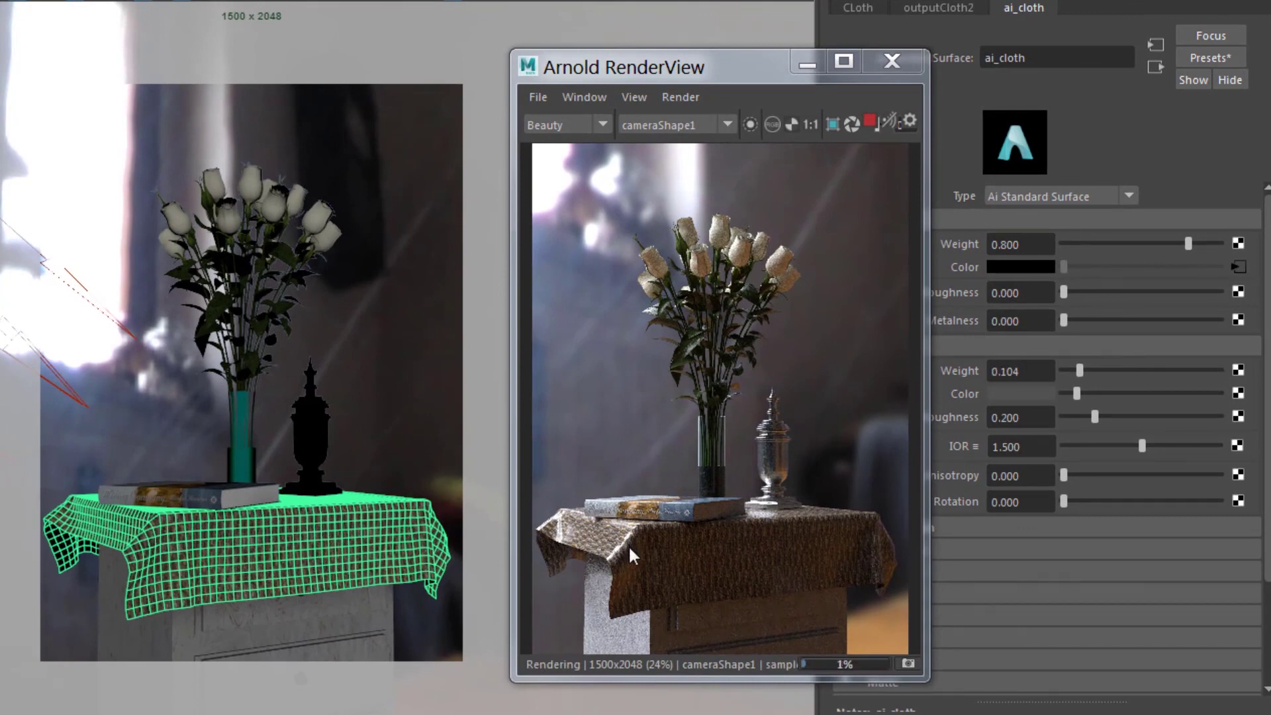
scroll(628, 544, up, 1)
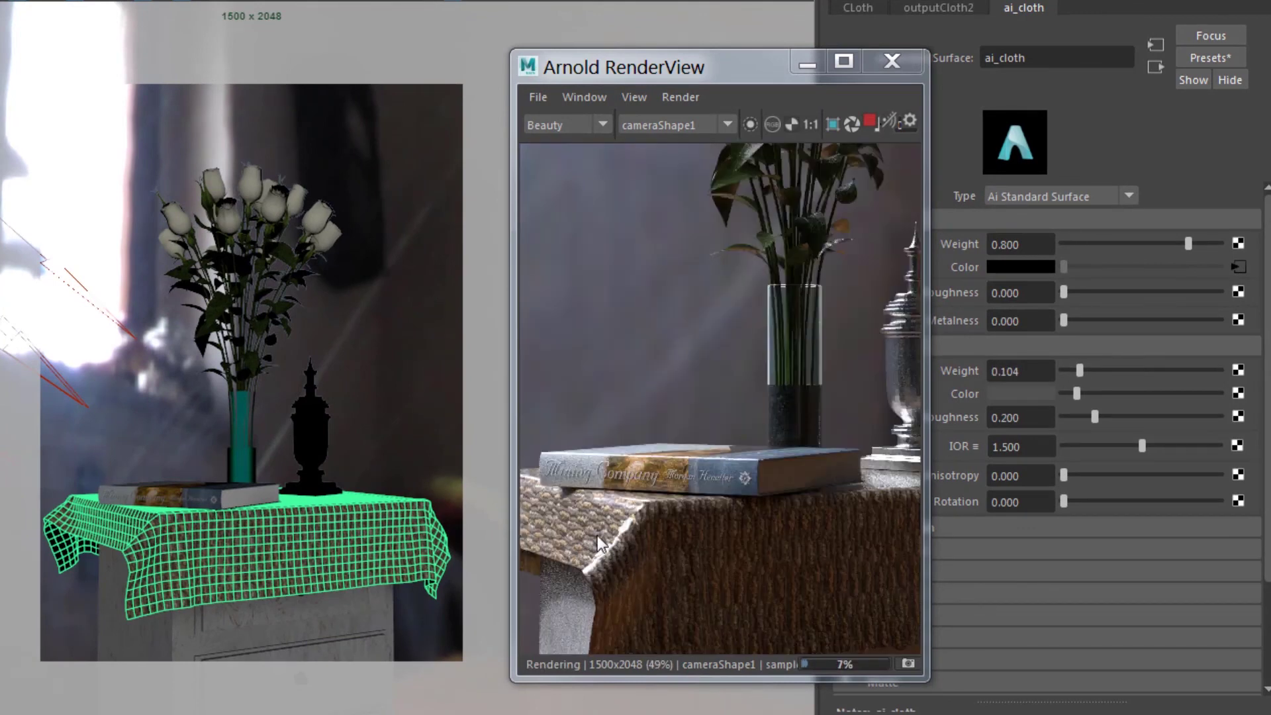
scroll(597, 535, down, 1)
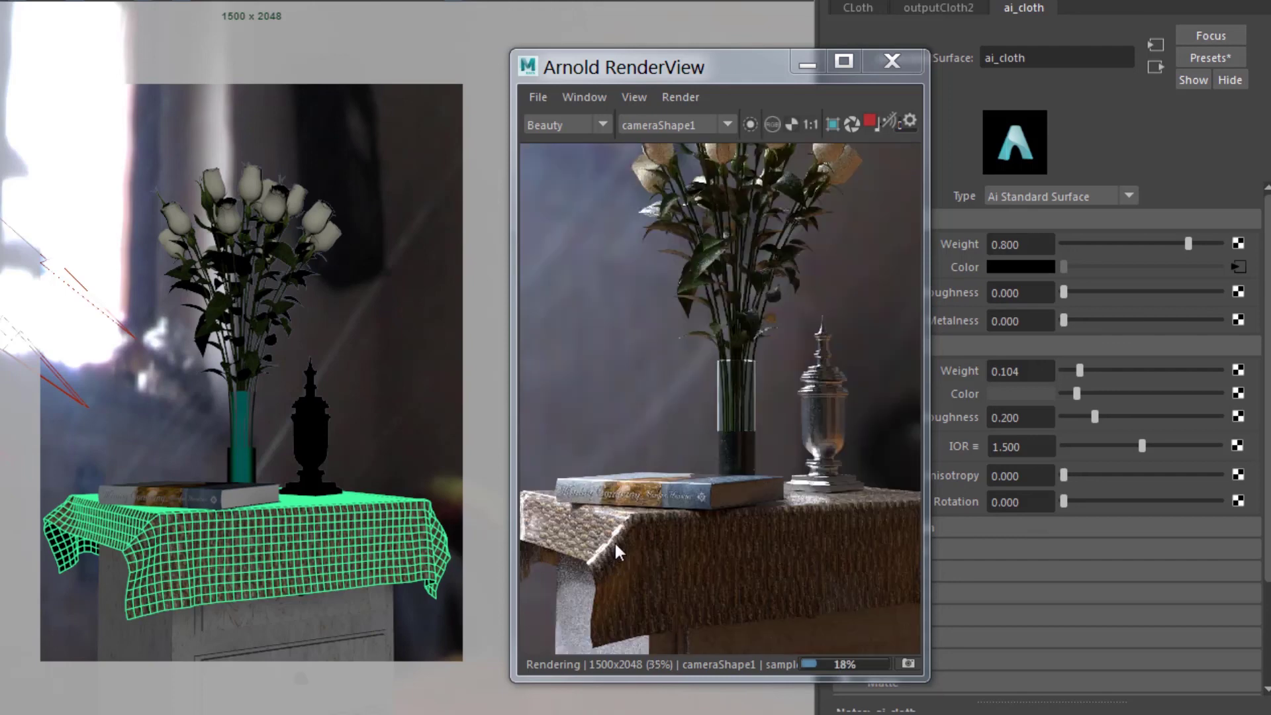
scroll(617, 546, down, 1)
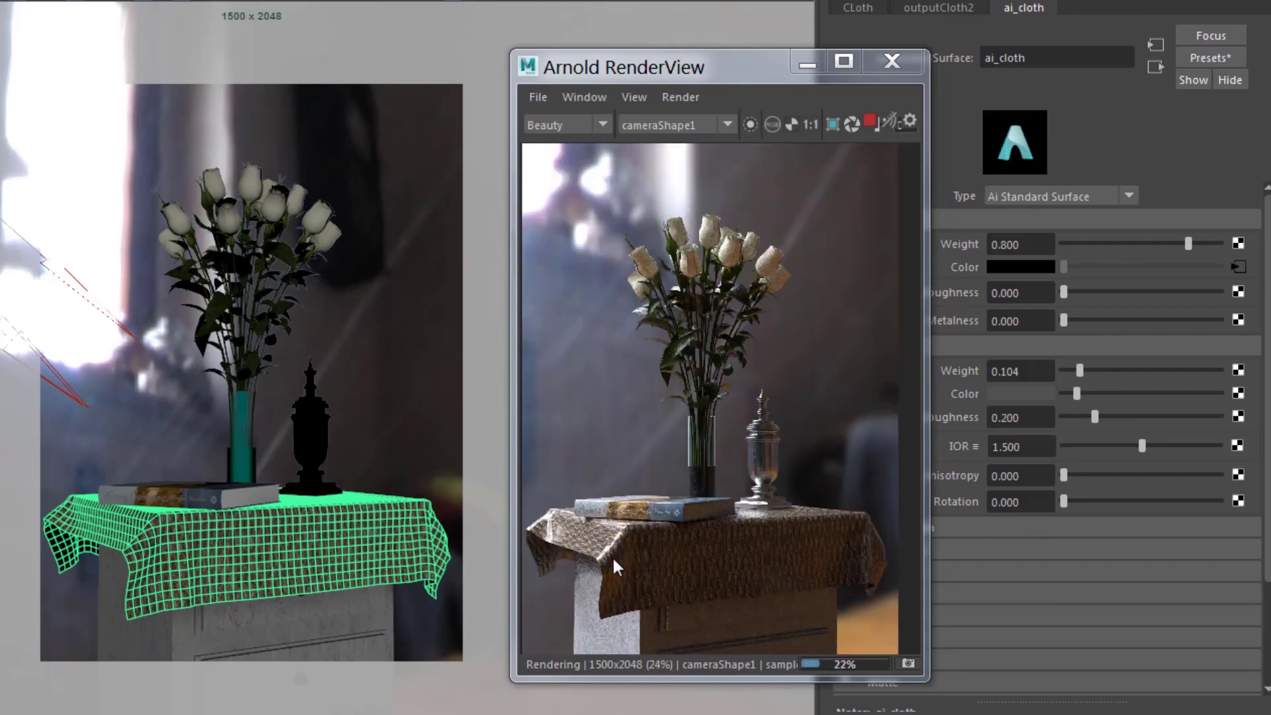